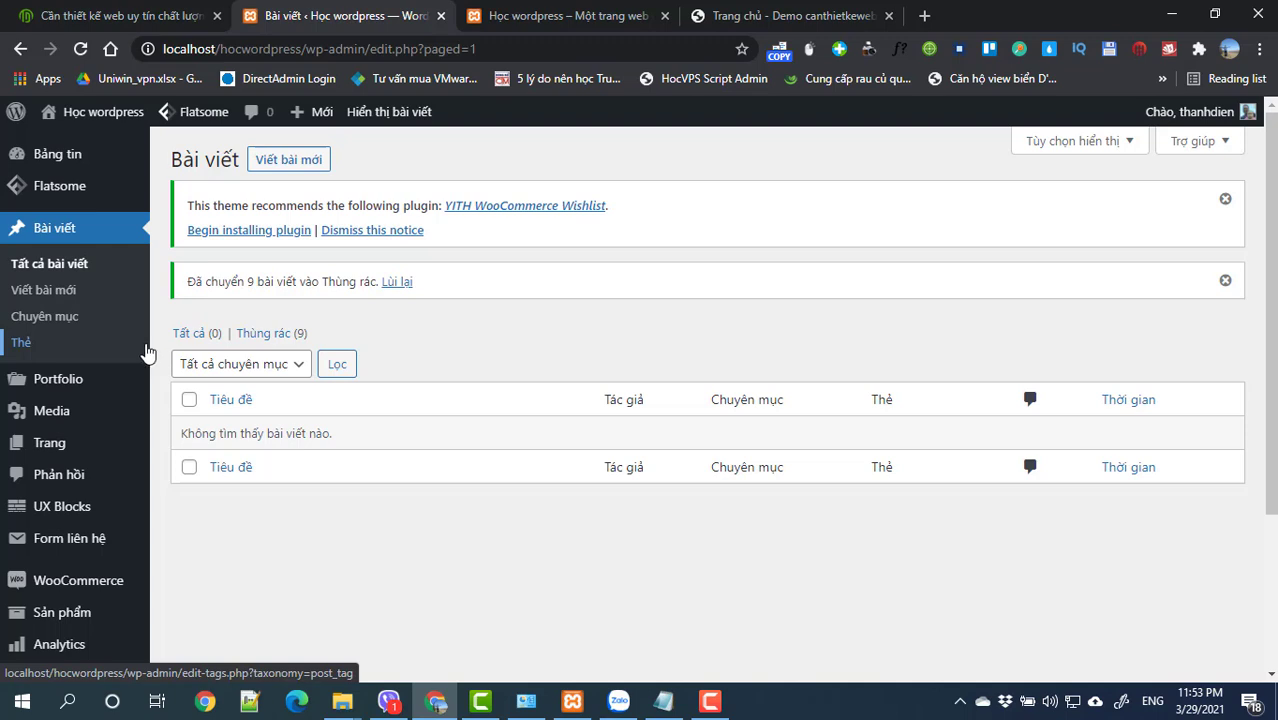
Step: Open the list of pages and review the demo site's navigation menu, including its Tư vấn làm đẹp page, against the local site
mouse_move(45, 385)
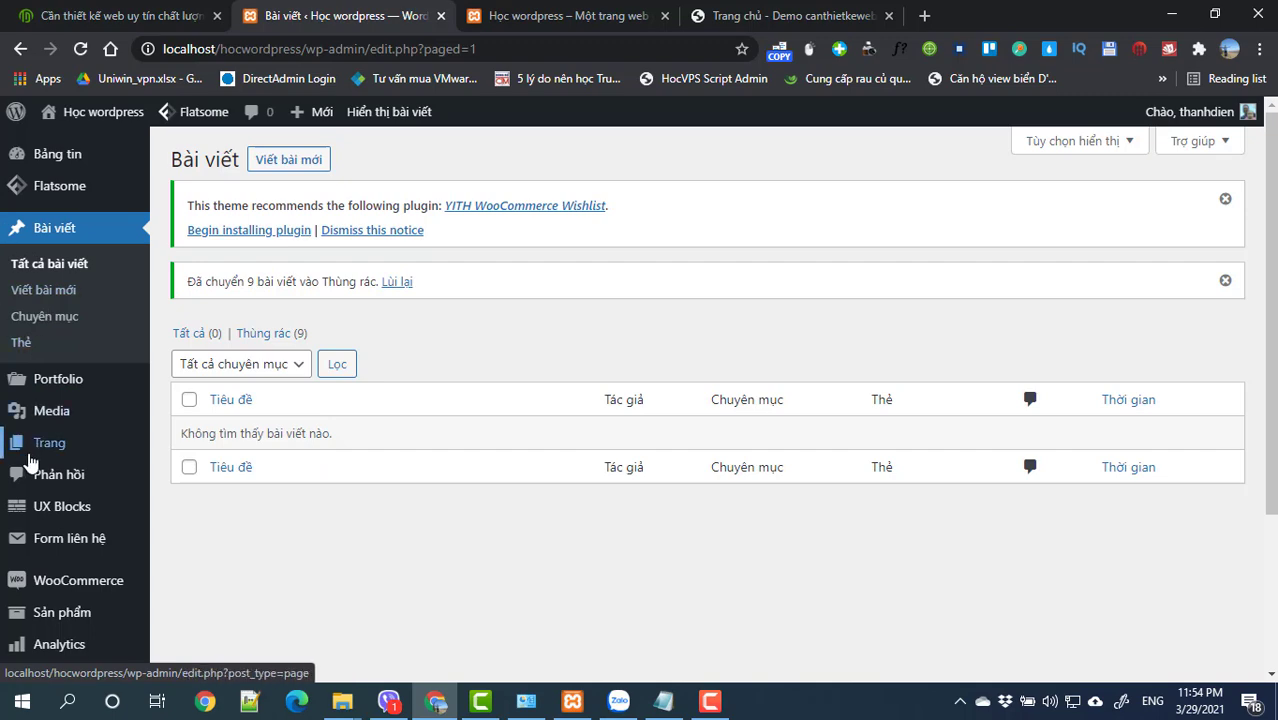
left_click(42, 447)
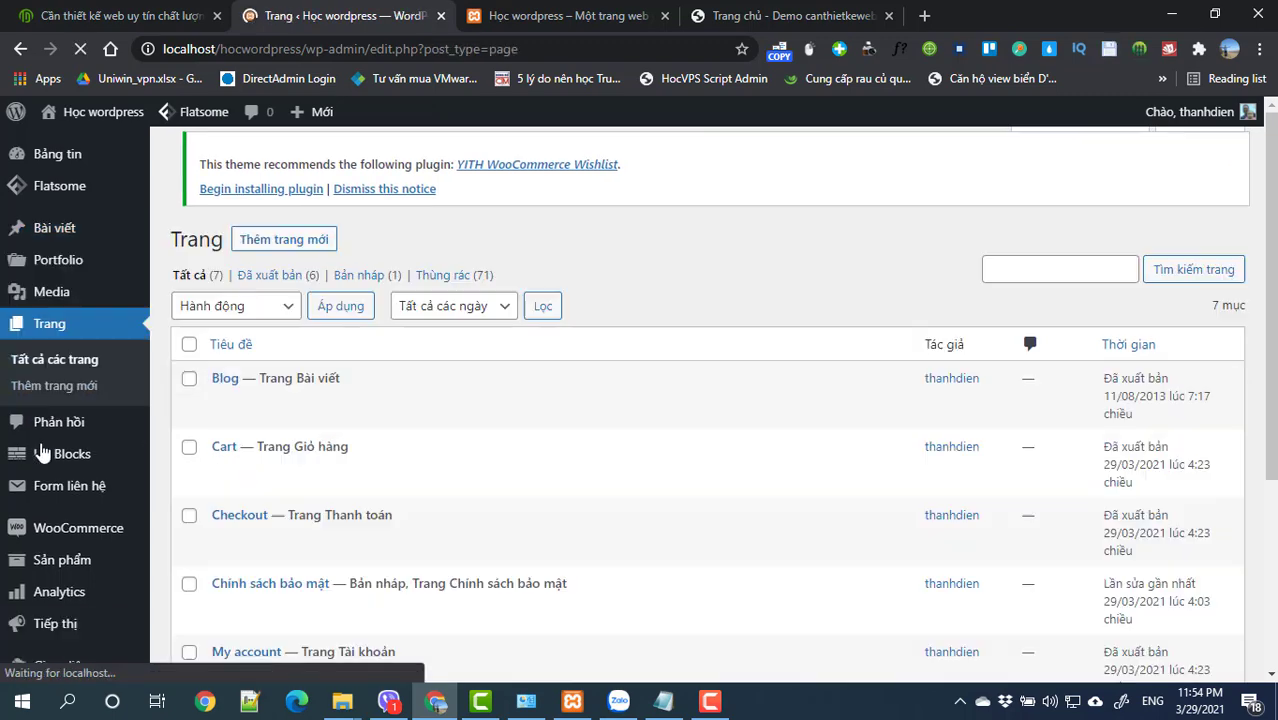
left_click(745, 16)
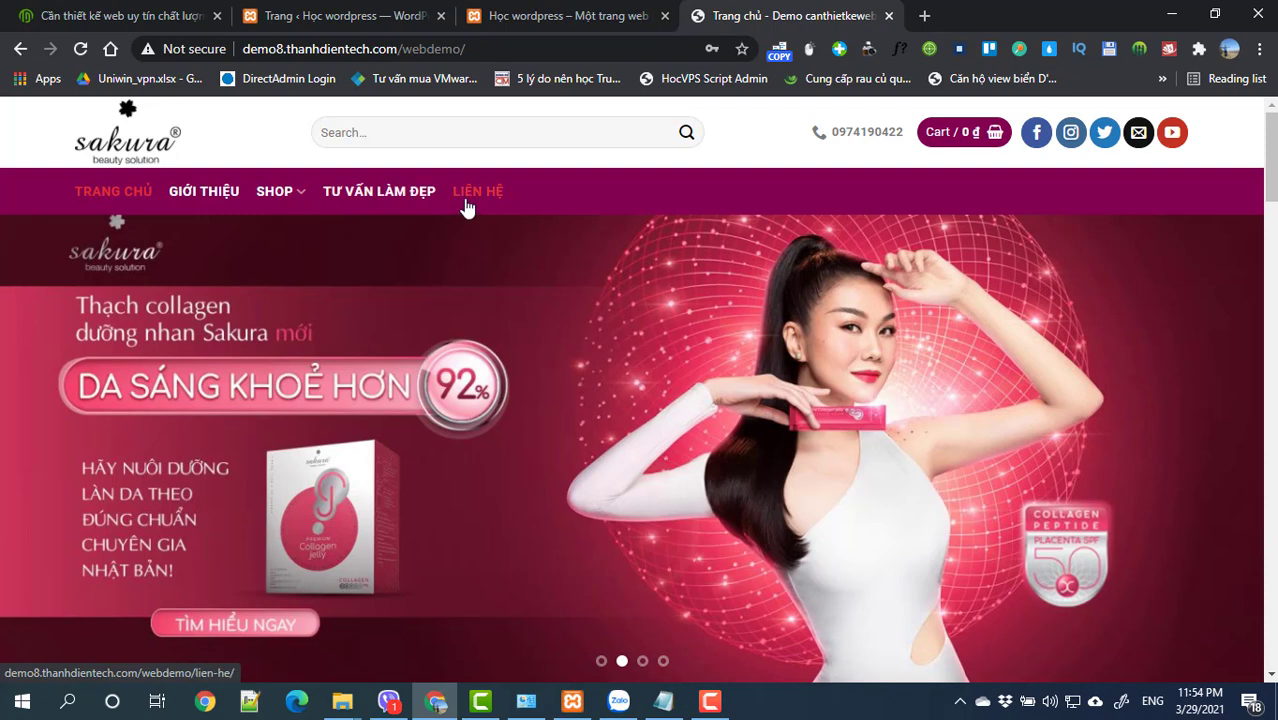
left_click(379, 199)
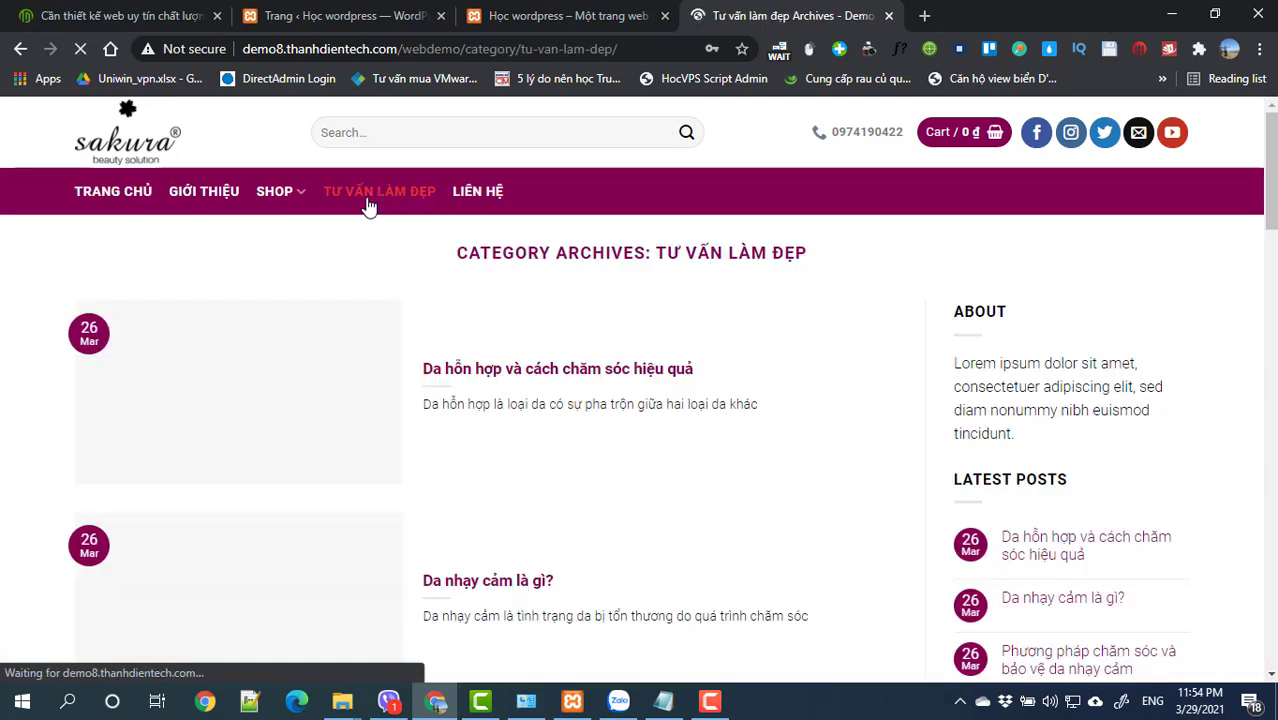
mouse_move(274, 205)
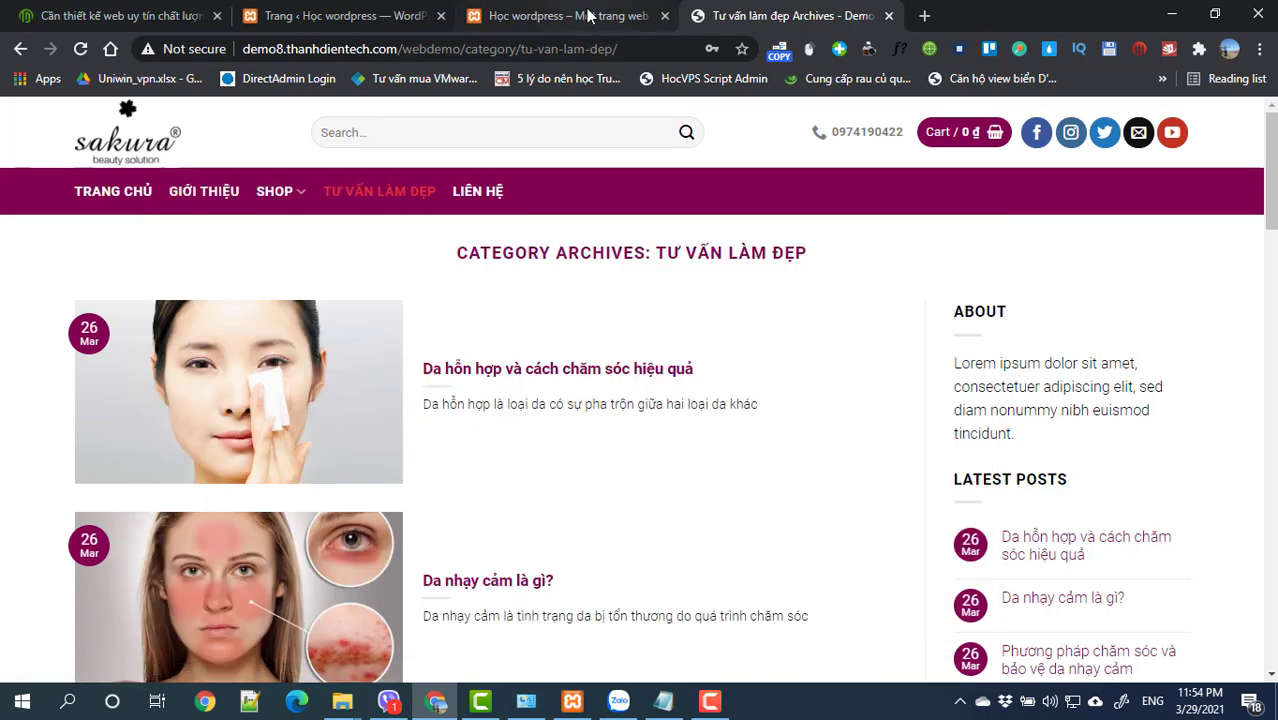
left_click(588, 16)
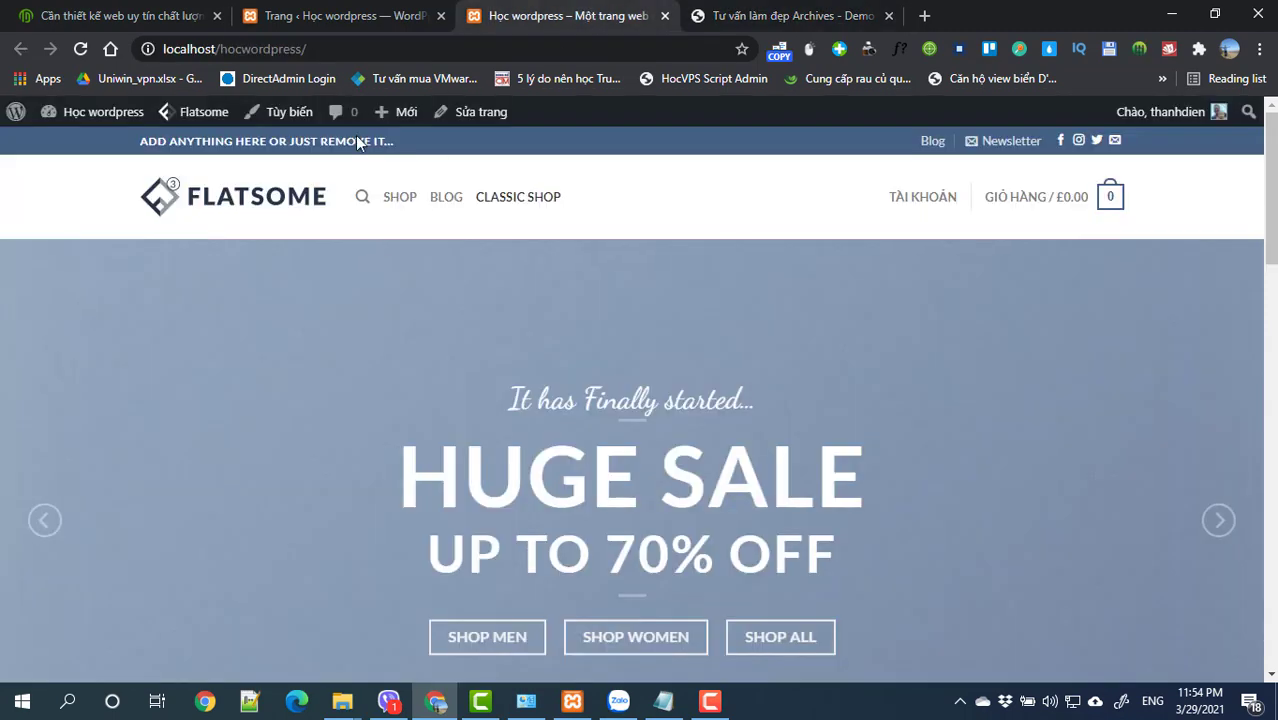
Step: Create a new page titled "Trang chủ" and publish it
left_click(346, 18)
left_click(276, 165)
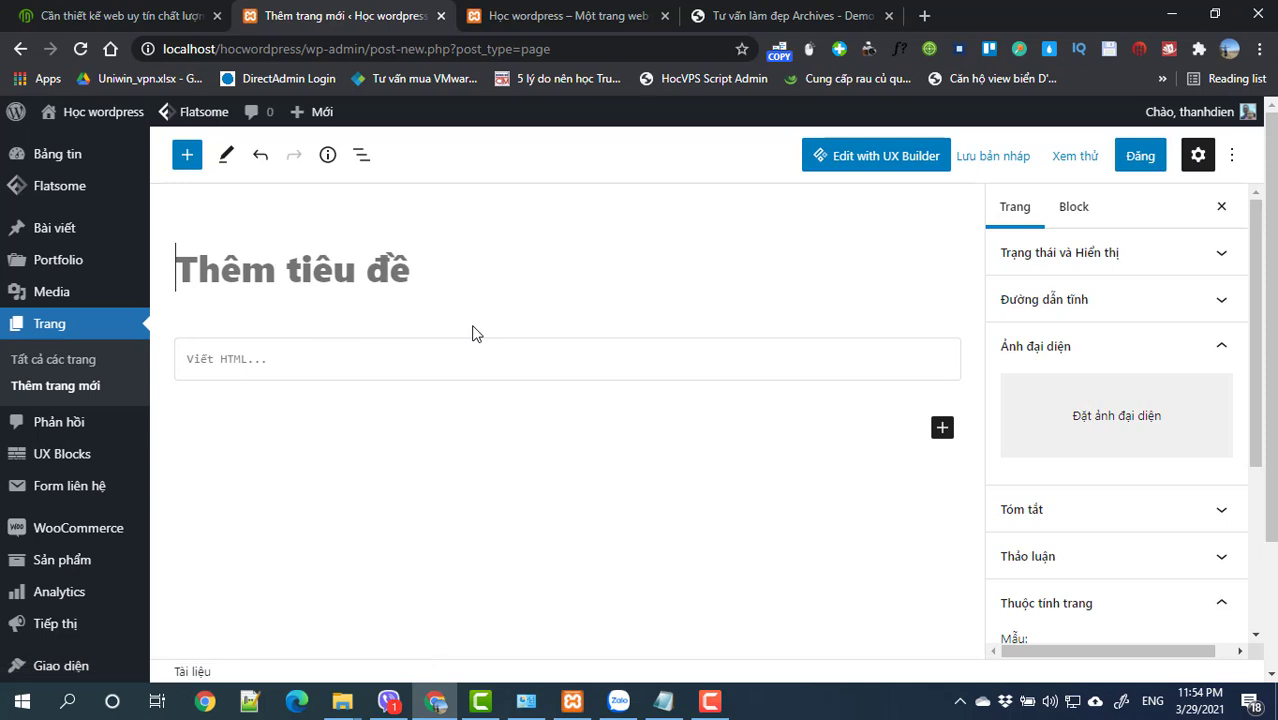
type("Trang")
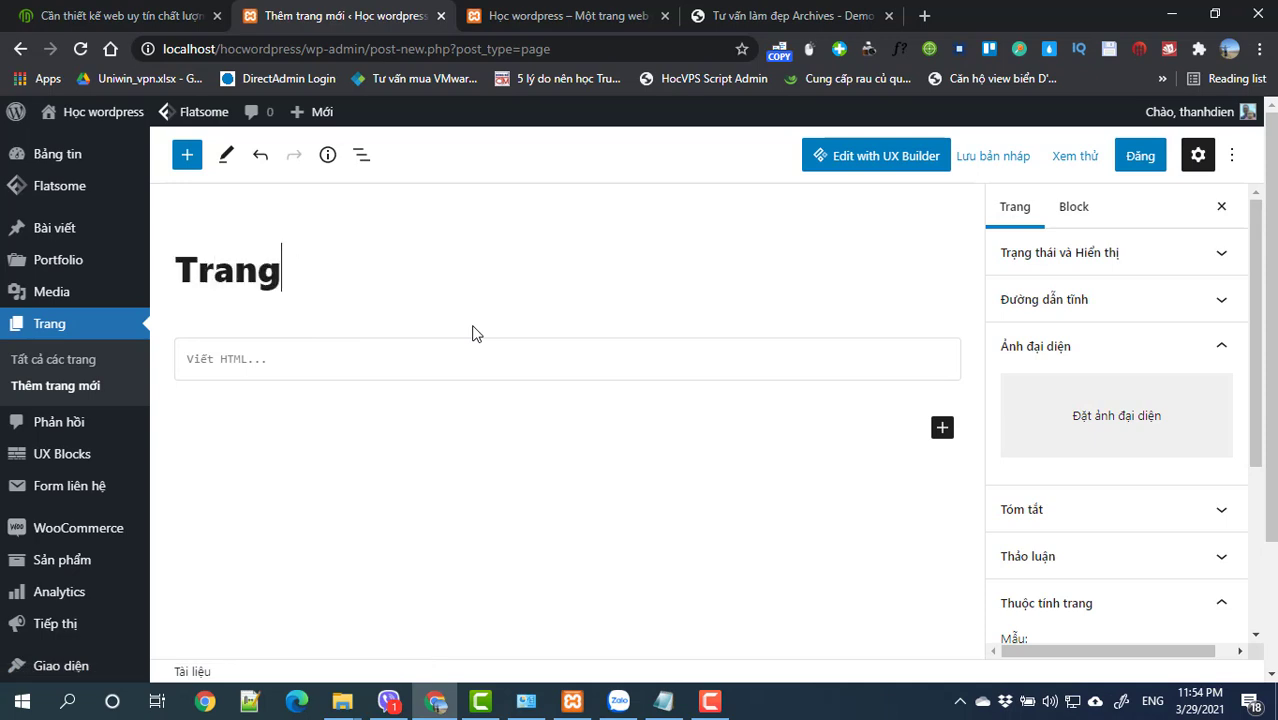
type(" chủ")
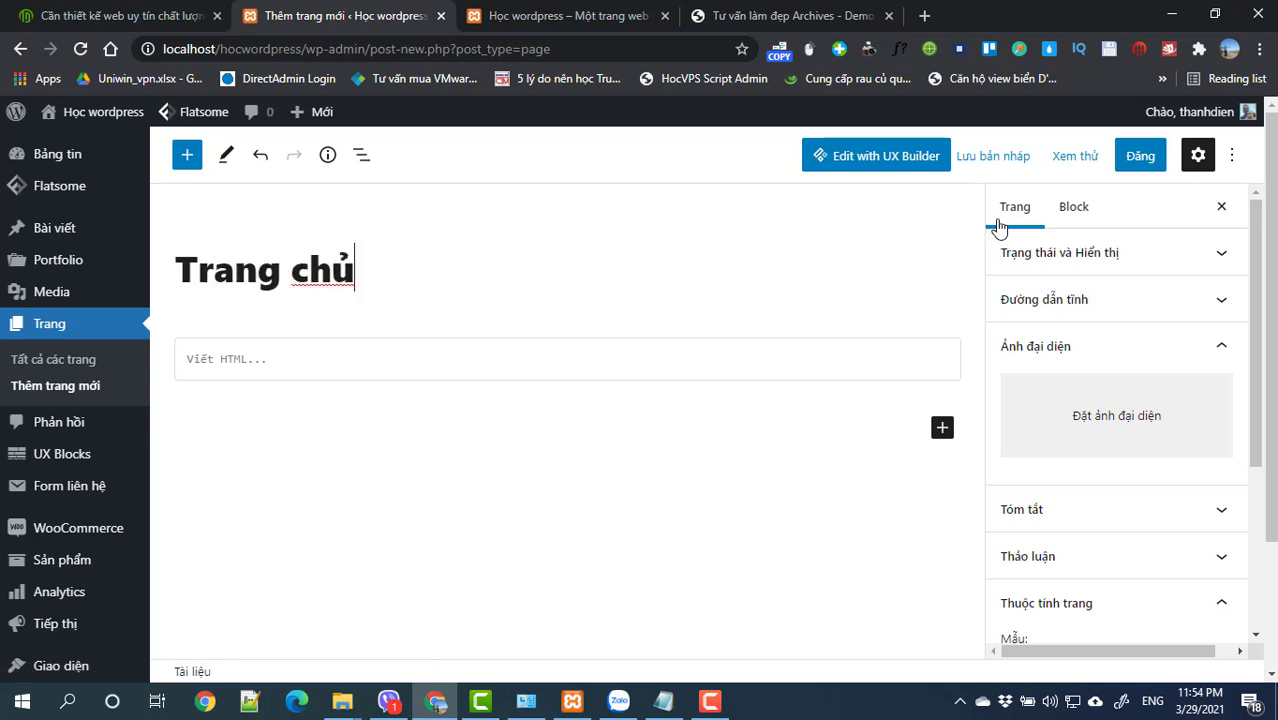
left_click(1140, 158)
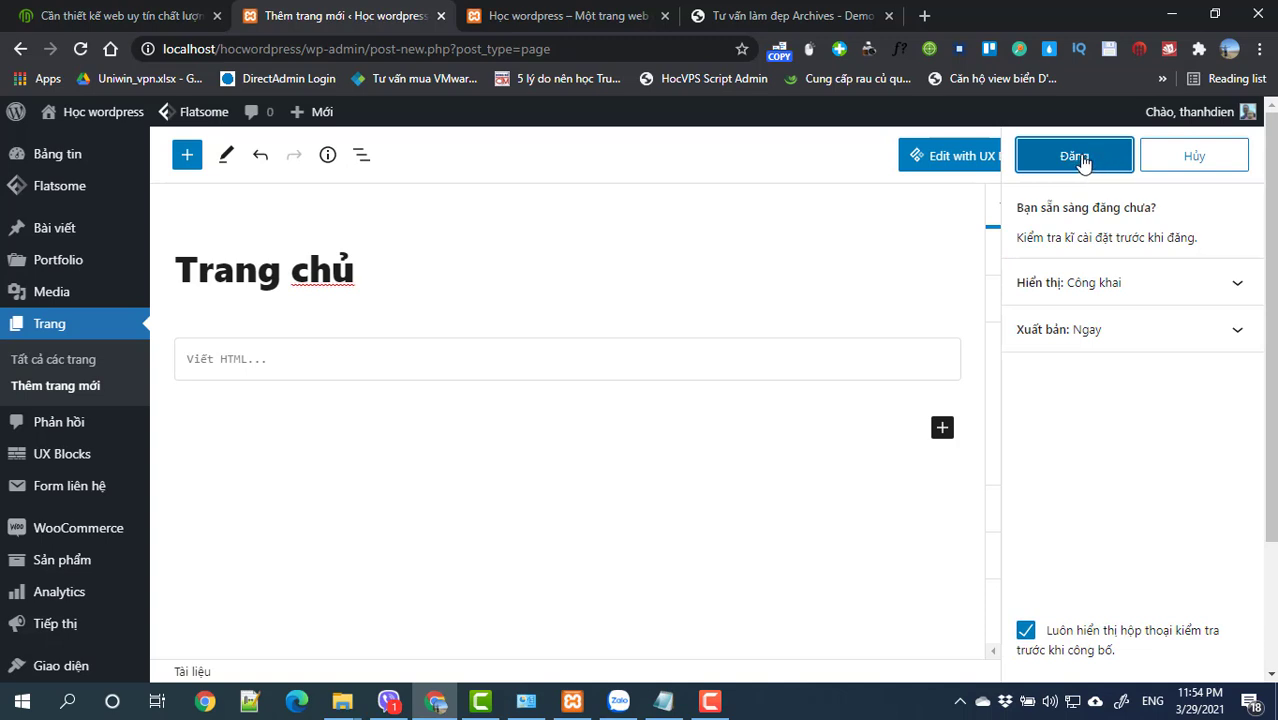
left_click(1077, 158)
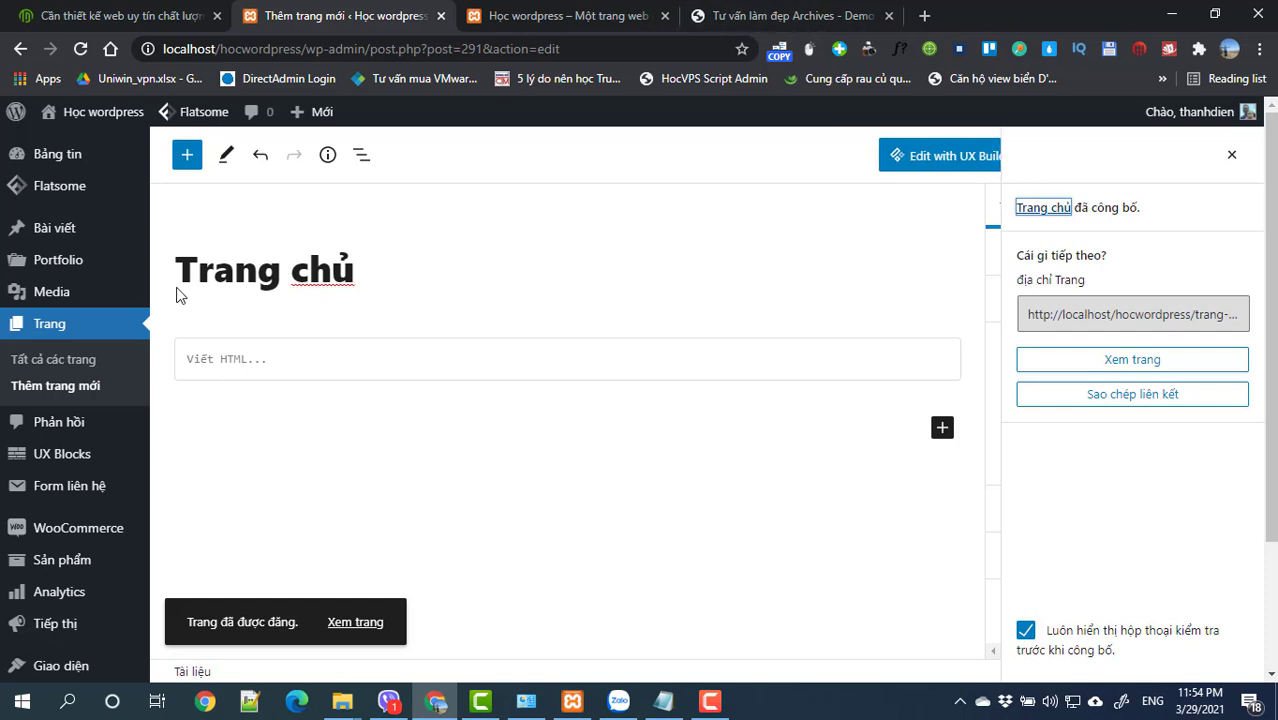
Step: Update the Trang chủ page with an empty paragraph below the HTML block and open a blank new page
left_click(187, 155)
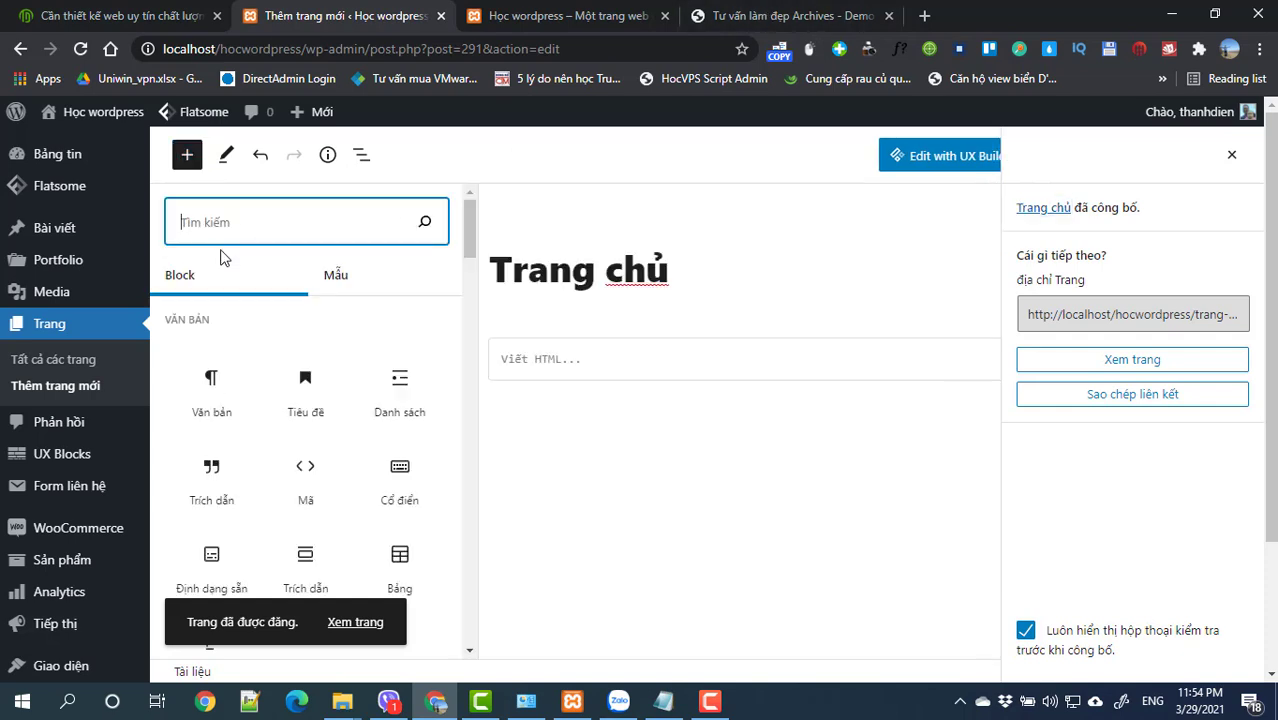
left_click(730, 470)
left_click(590, 162)
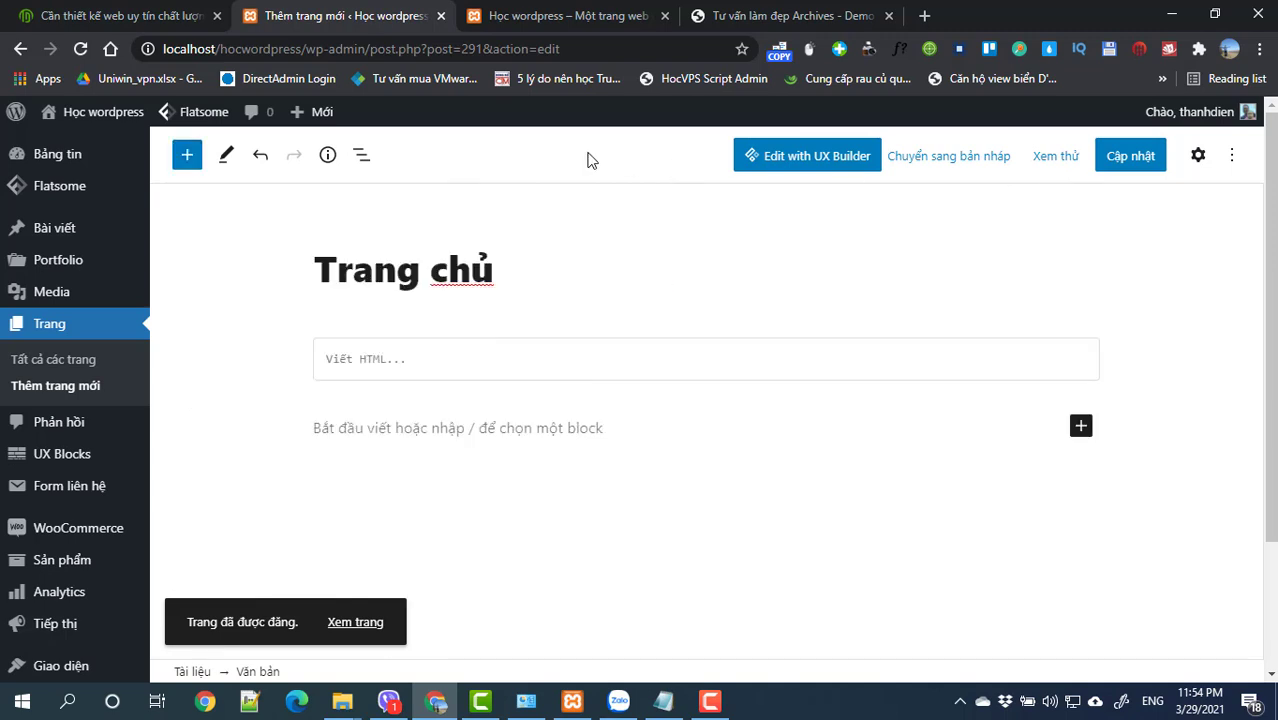
left_click(56, 388)
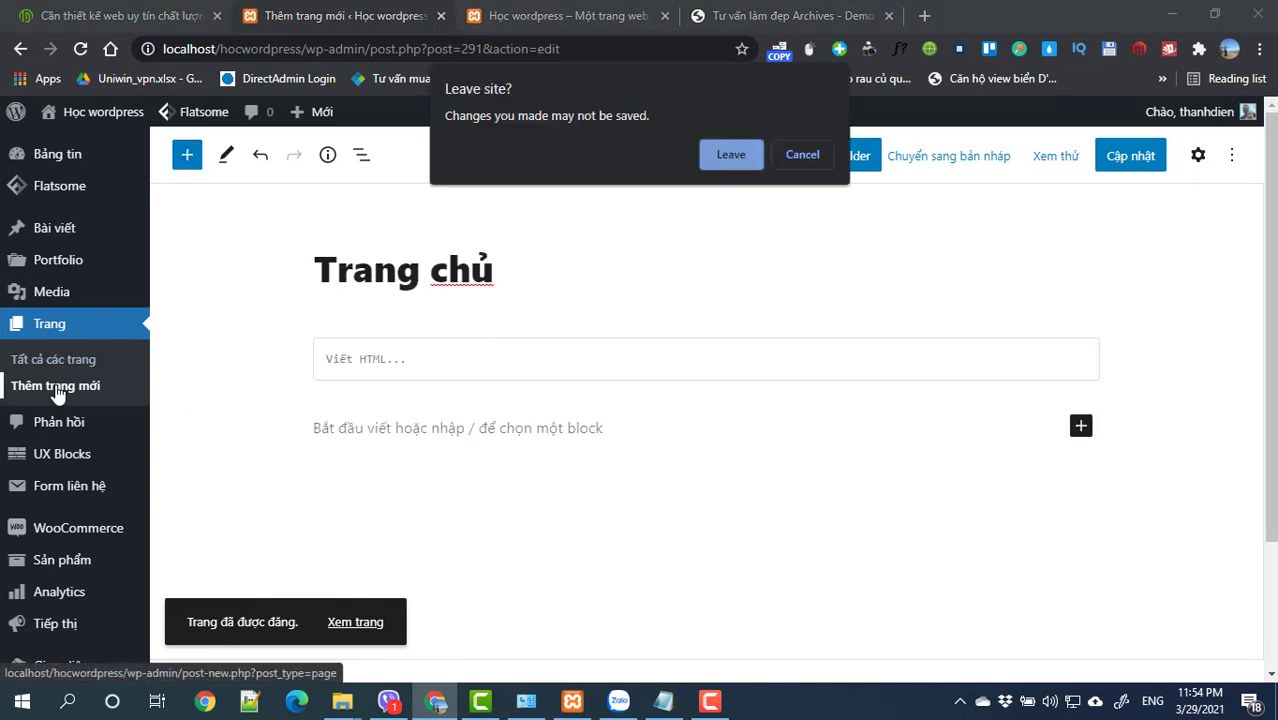
left_click(802, 155)
left_click(1110, 157)
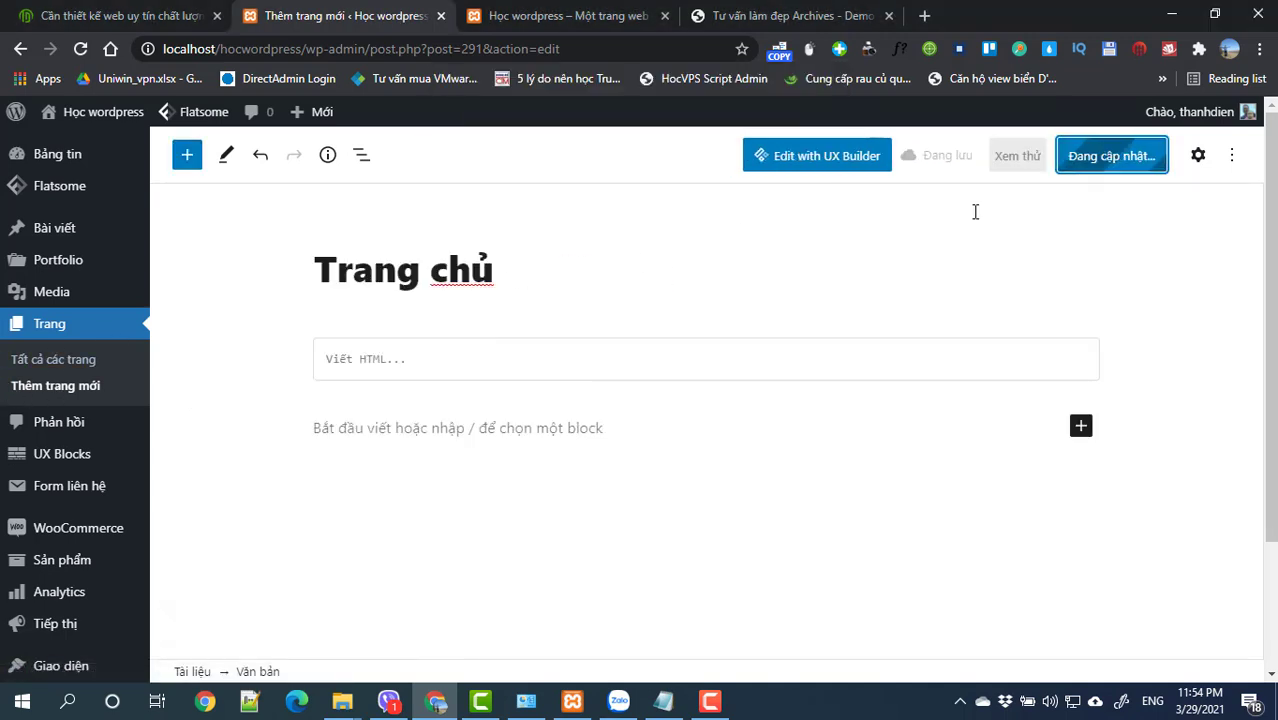
left_click(66, 391)
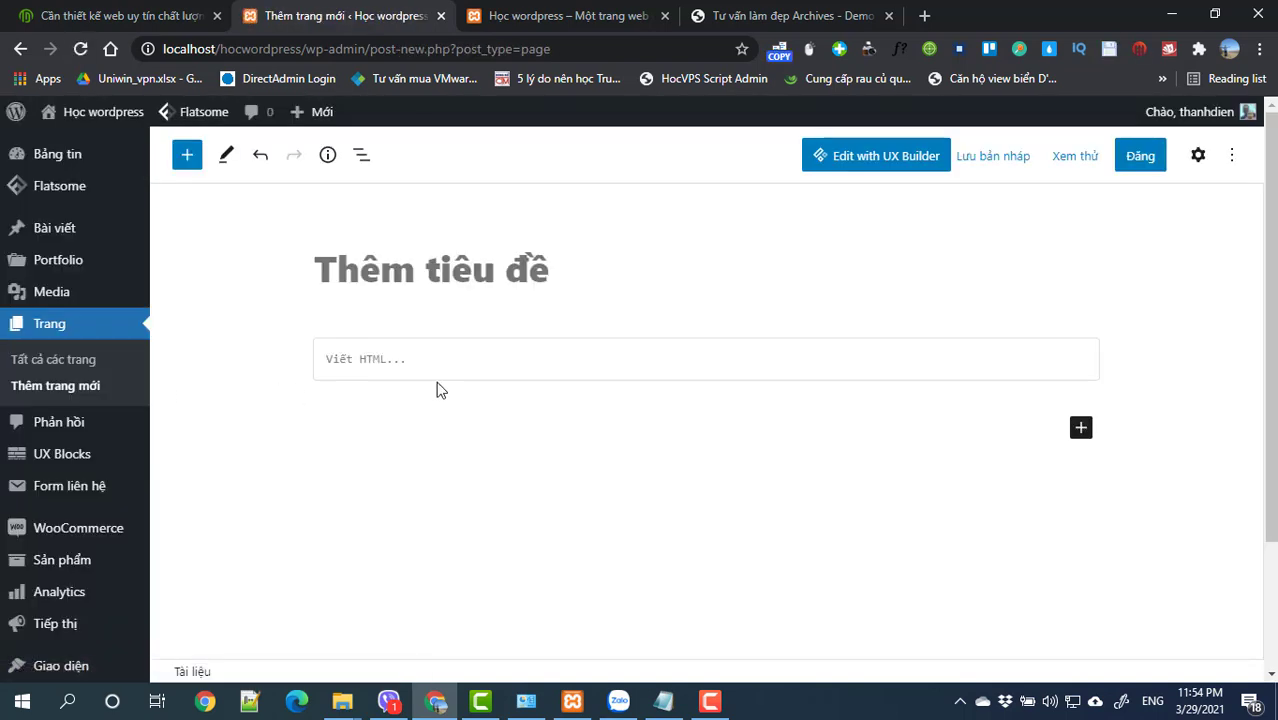
type("TRan")
key("BackSpace")
key("BackSpace")
key("BackSpace")
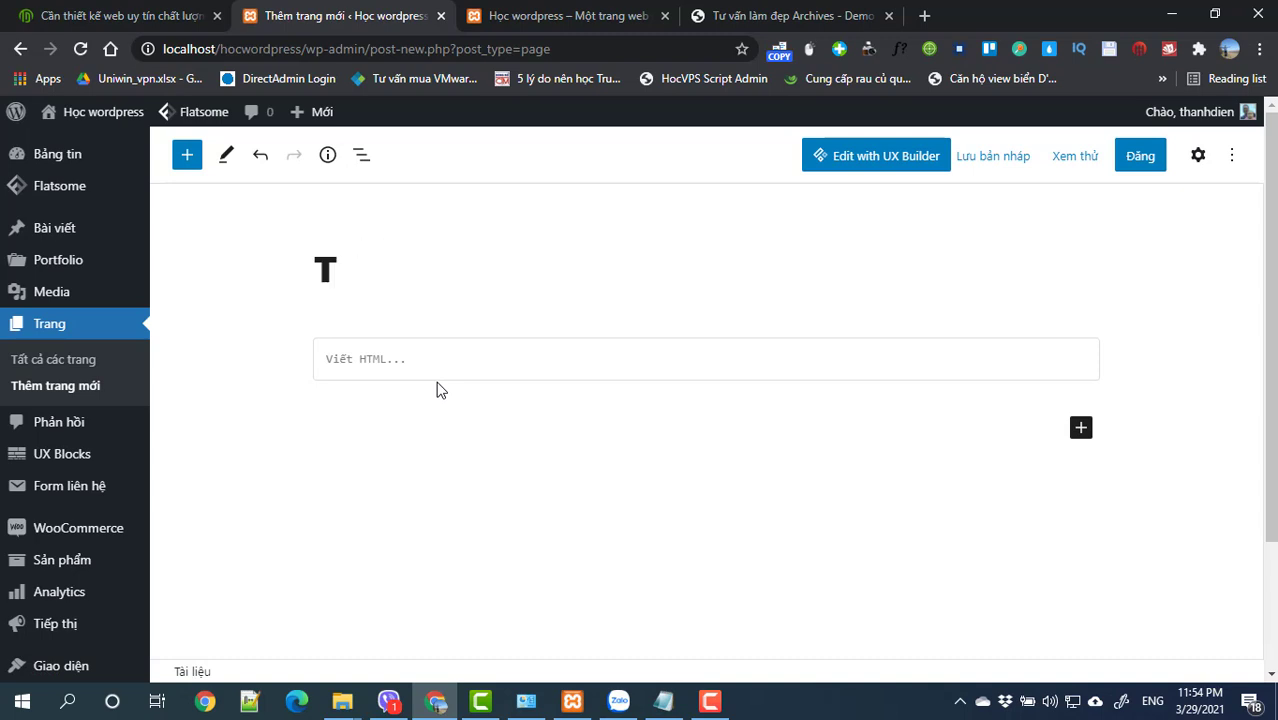
key("BackSpace")
type("Gi")
key("BackSpace")
type("ioi71")
key("BackSpace")
key("BackSpace")
key("BackSpace")
key("BackSpace")
key("BackSpace")
key("BackSpace")
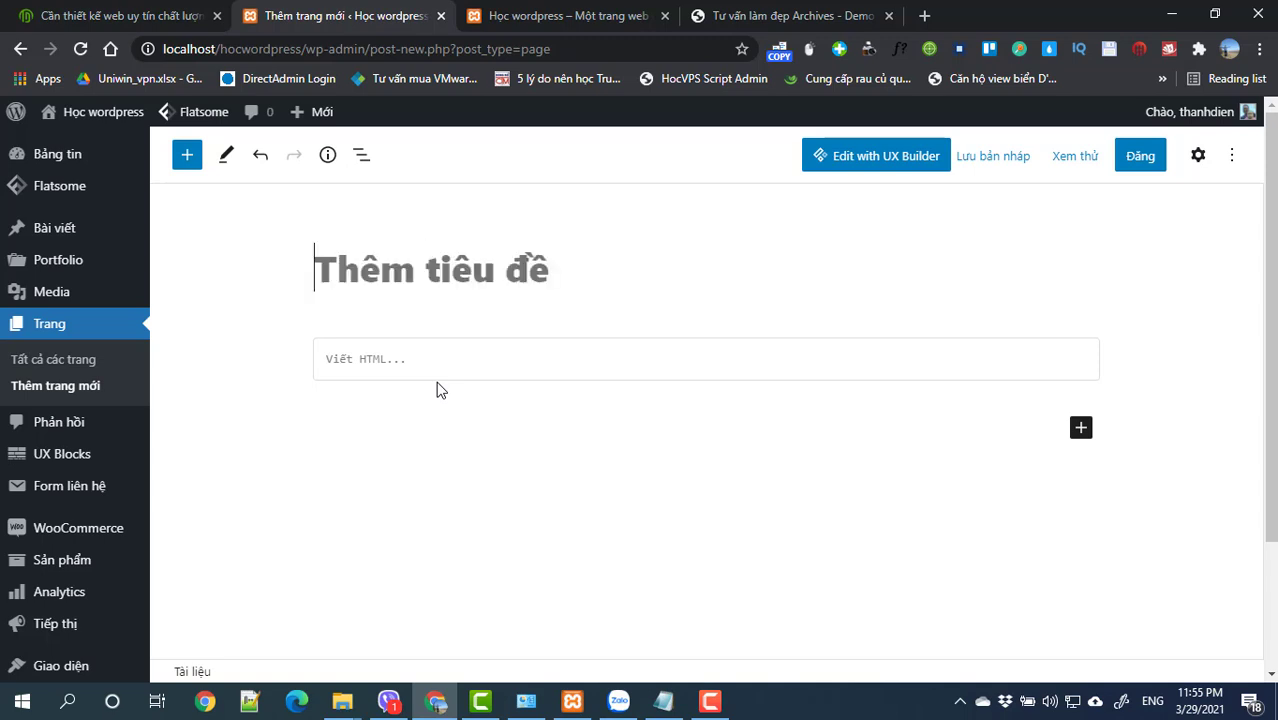
Step: Title the new page "Giới thiệu" and publish it
type("G")
type("ioi")
type(" thieu")
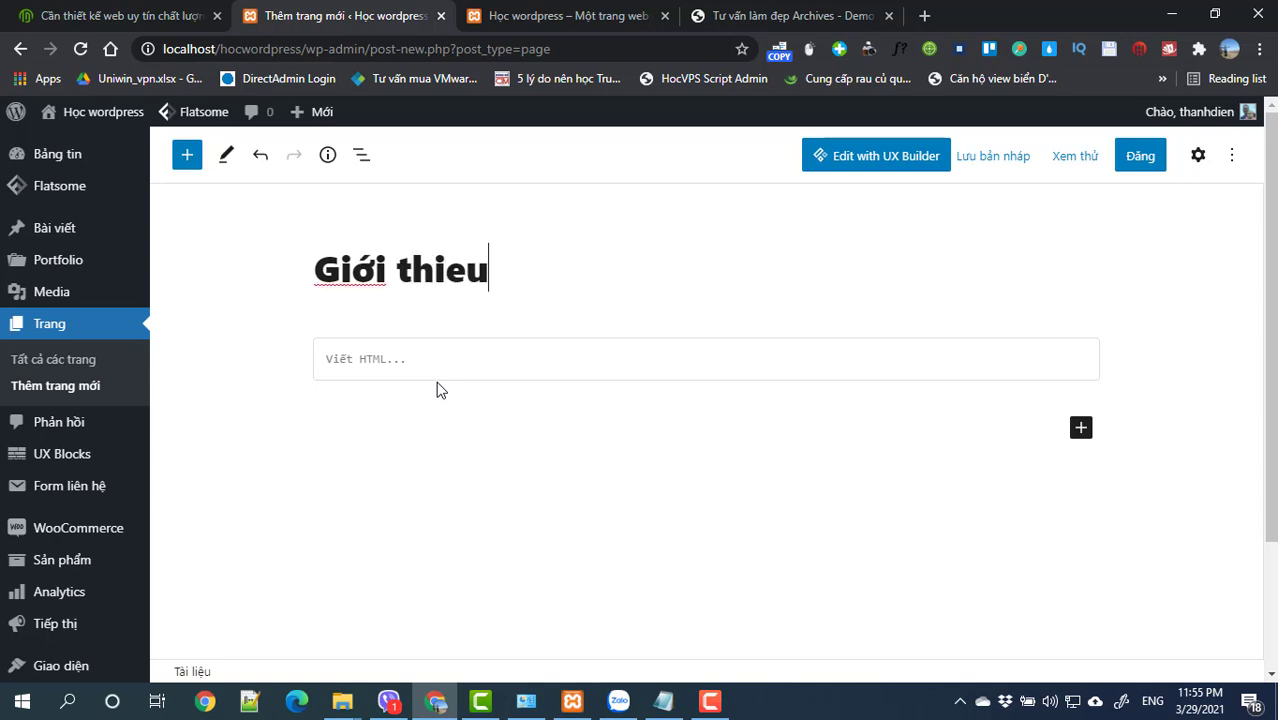
left_click(1141, 158)
left_click(1092, 160)
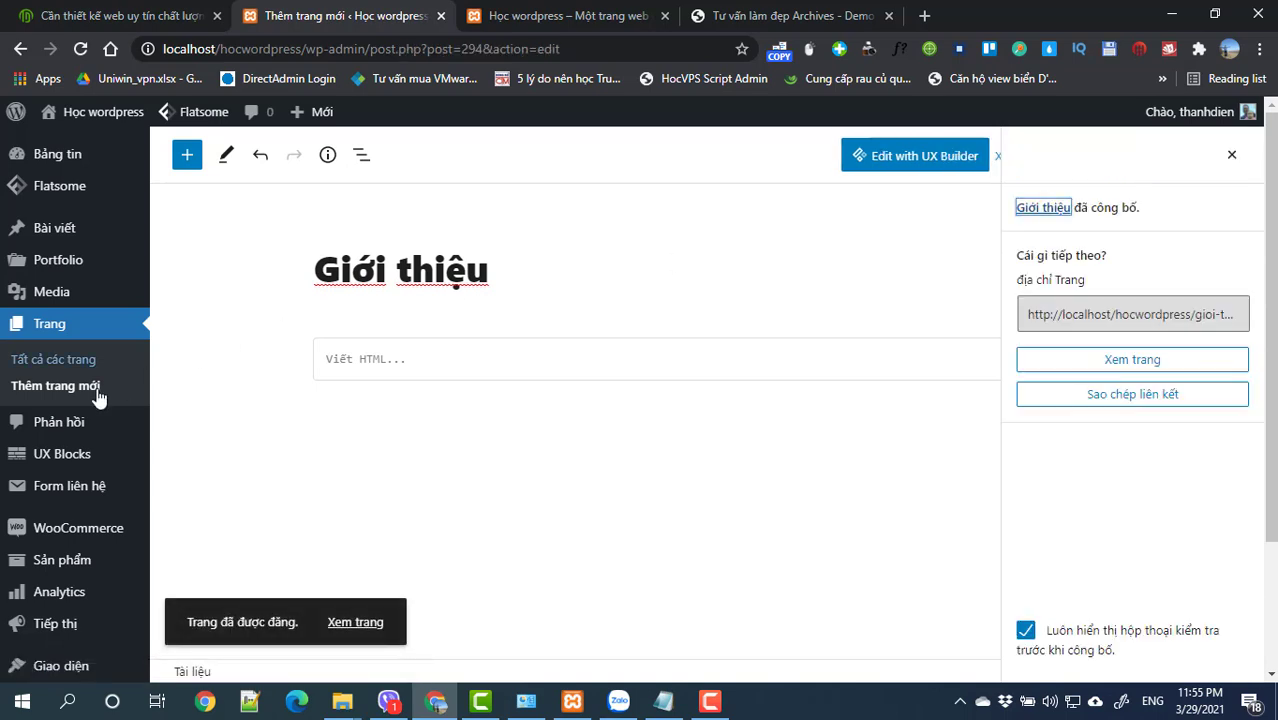
Step: Create a new page titled "Liên hệ" and publish it
left_click(48, 394)
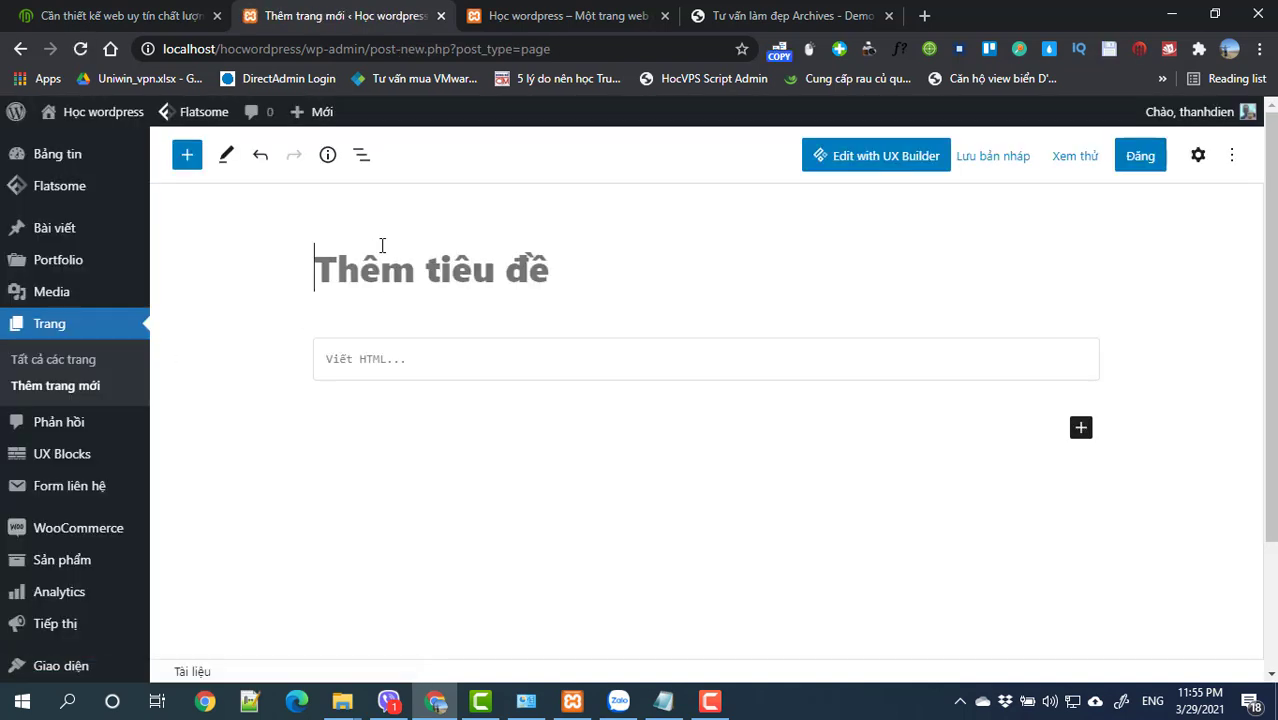
type("Liên ")
type("hê")
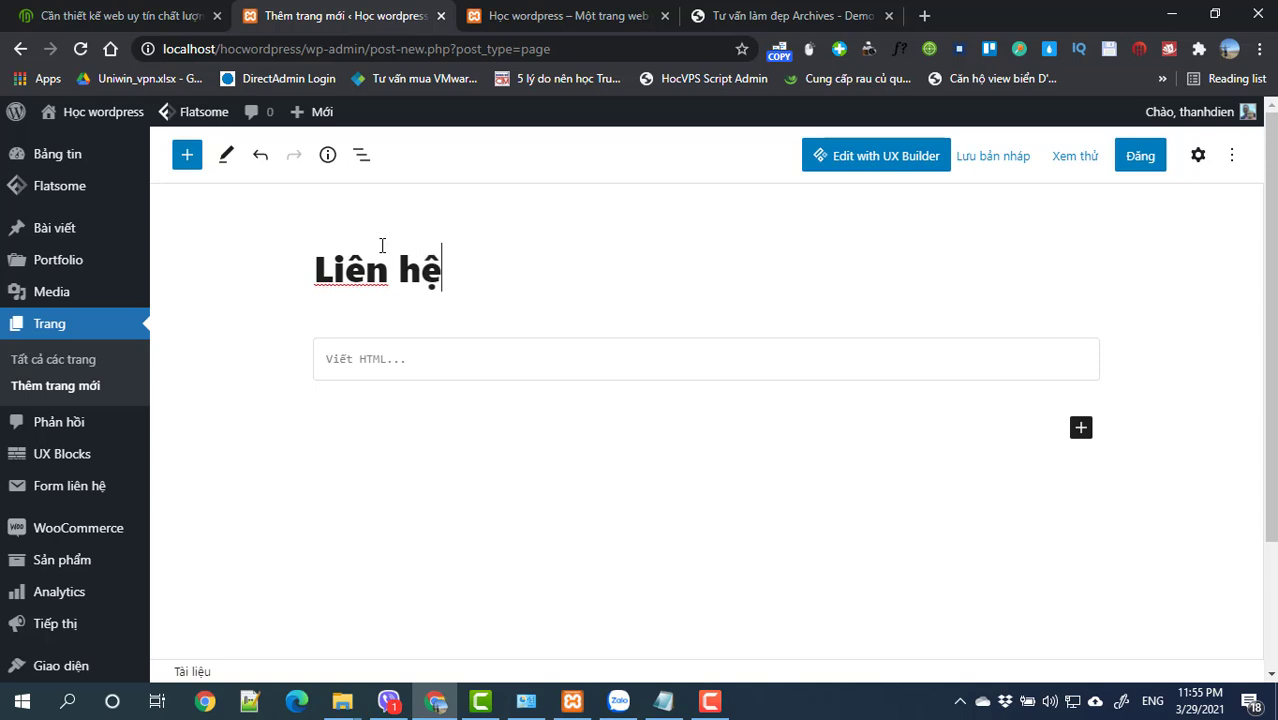
left_click(1146, 157)
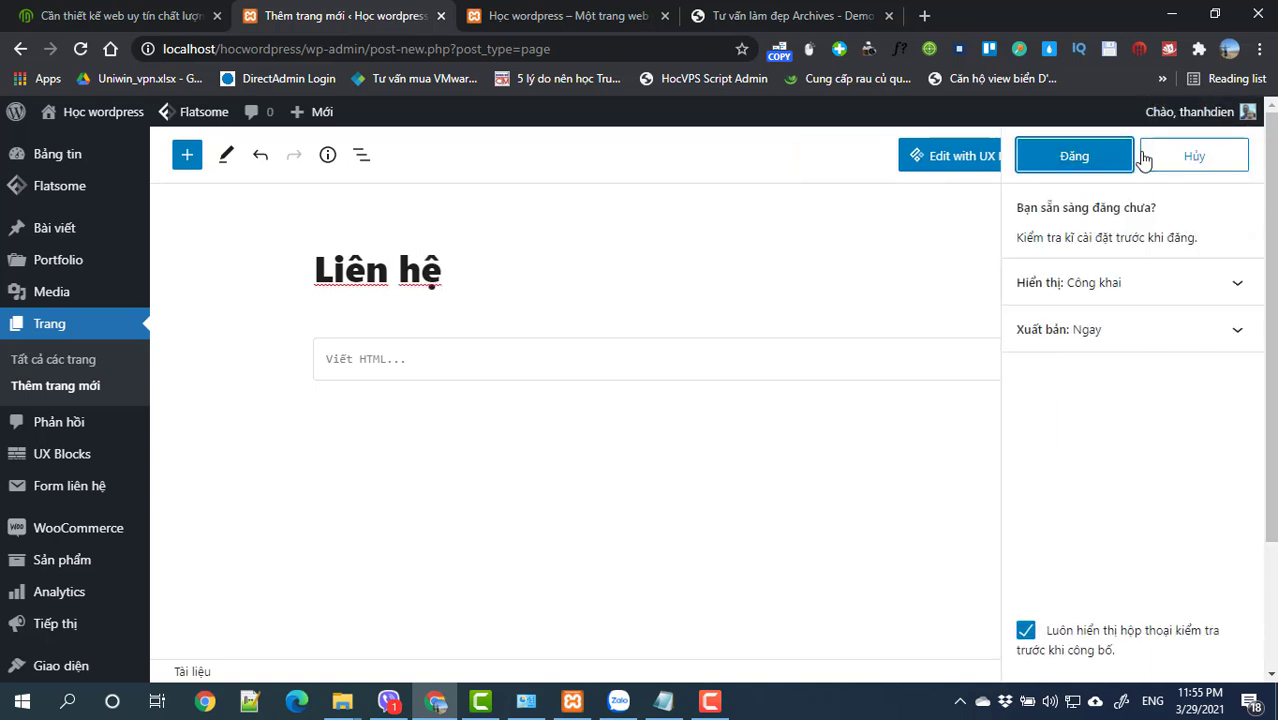
left_click(1070, 160)
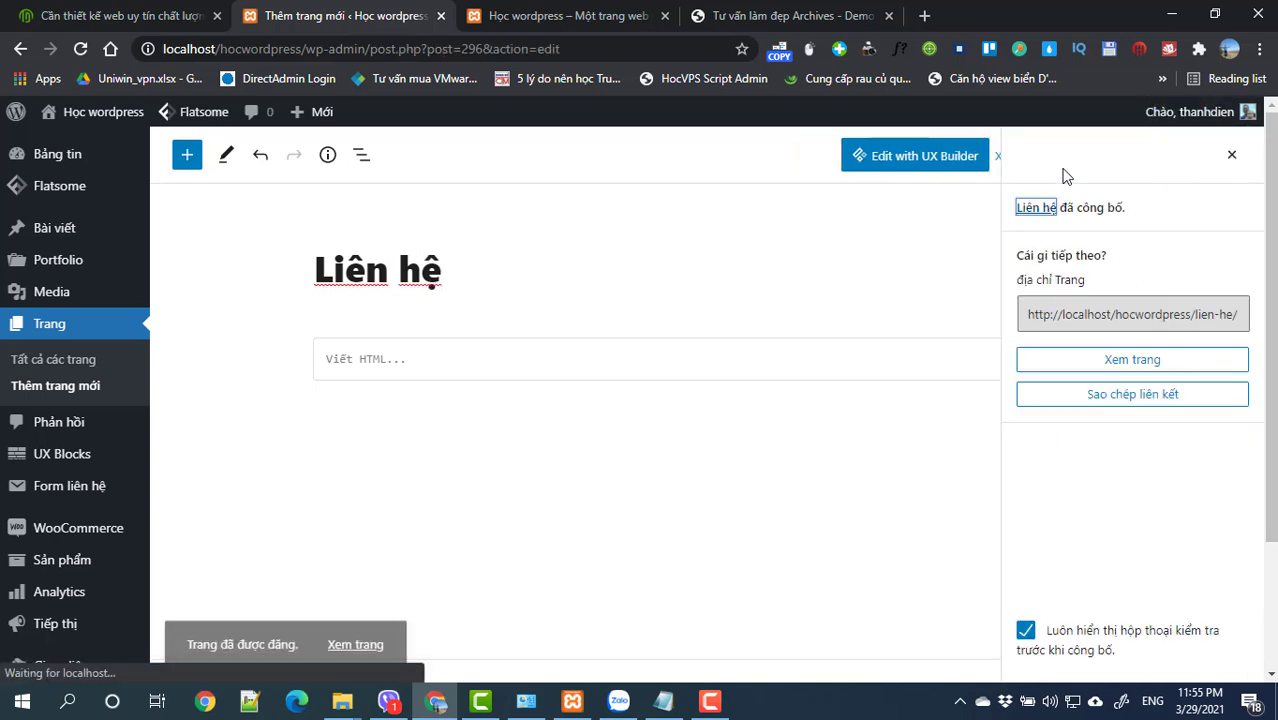
Step: Open the list of all pages and check it for the three newly published pages
left_click(30, 366)
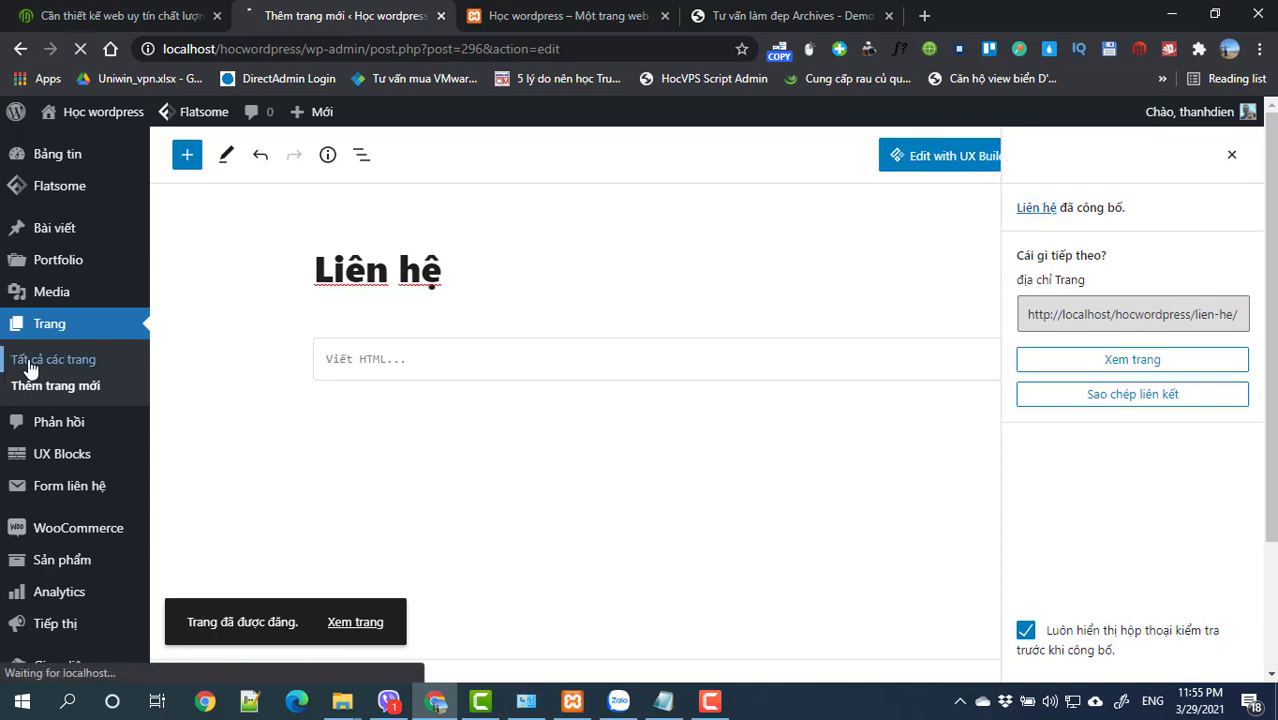
scroll(288, 530, "down", 2)
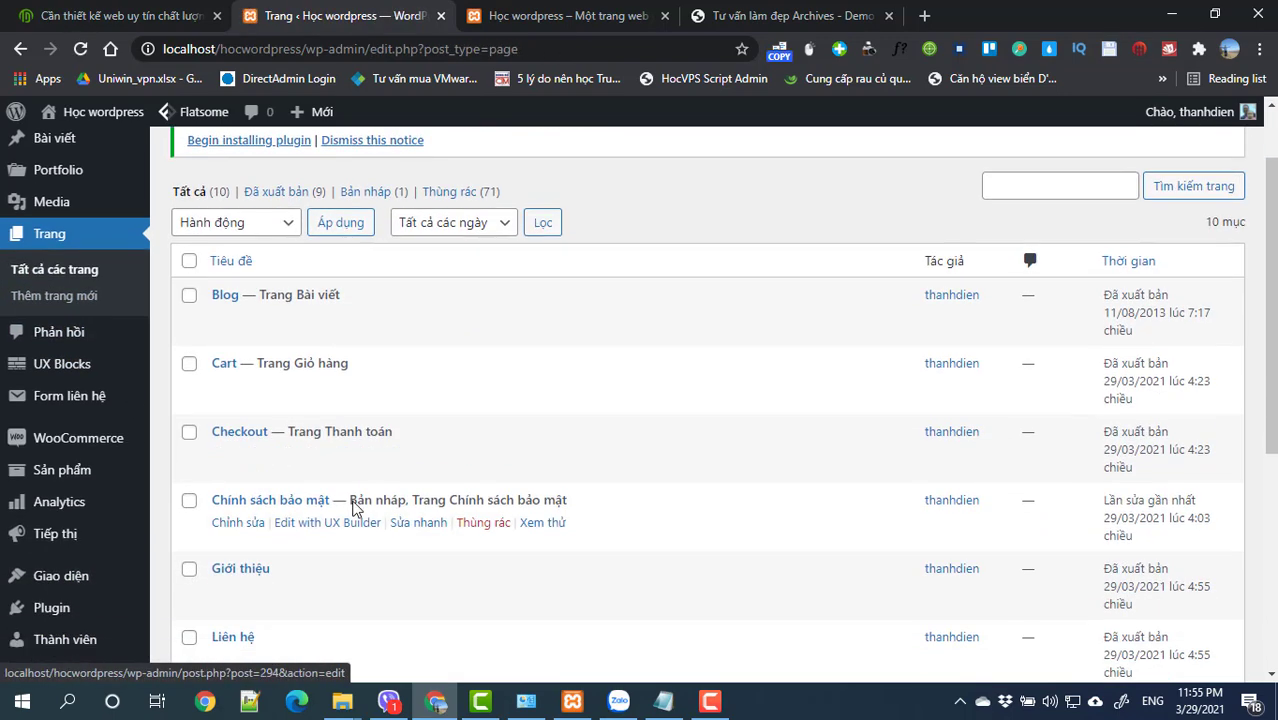
scroll(516, 455, "down", 1)
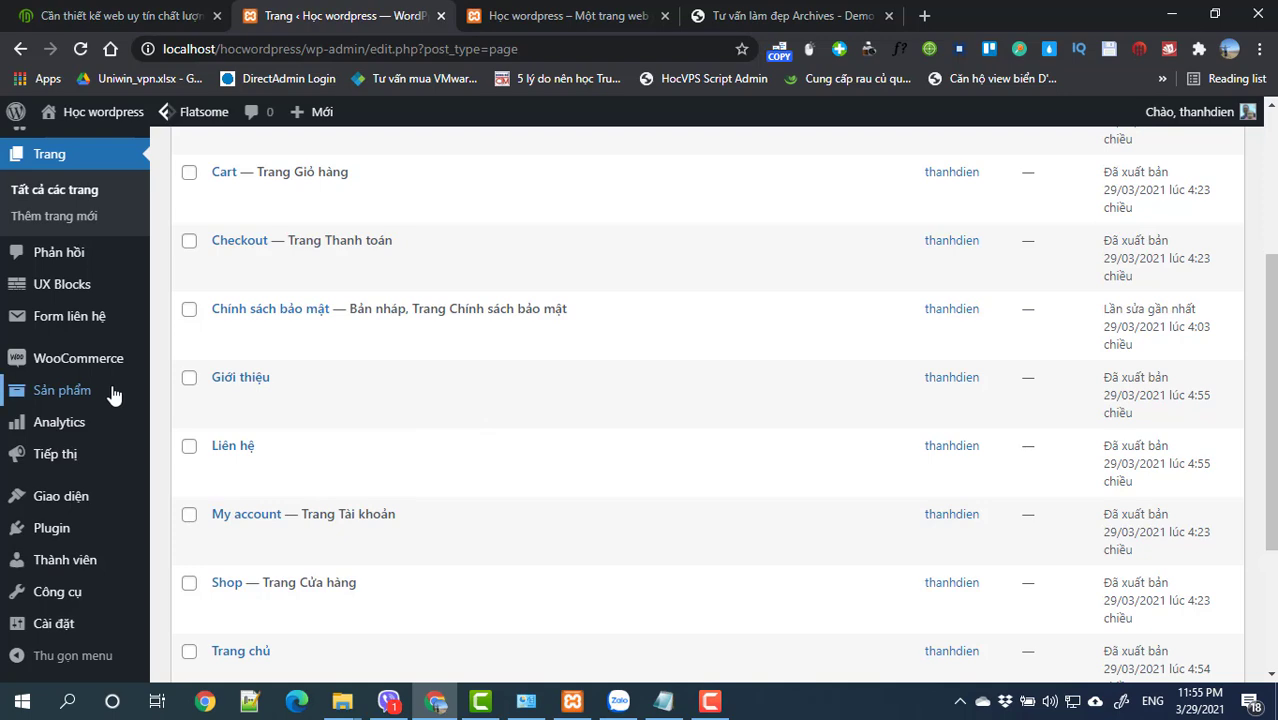
Step: Open the product categories page and look up the category names in the demo site's Shop submenu
mouse_move(114, 393)
left_click(184, 449)
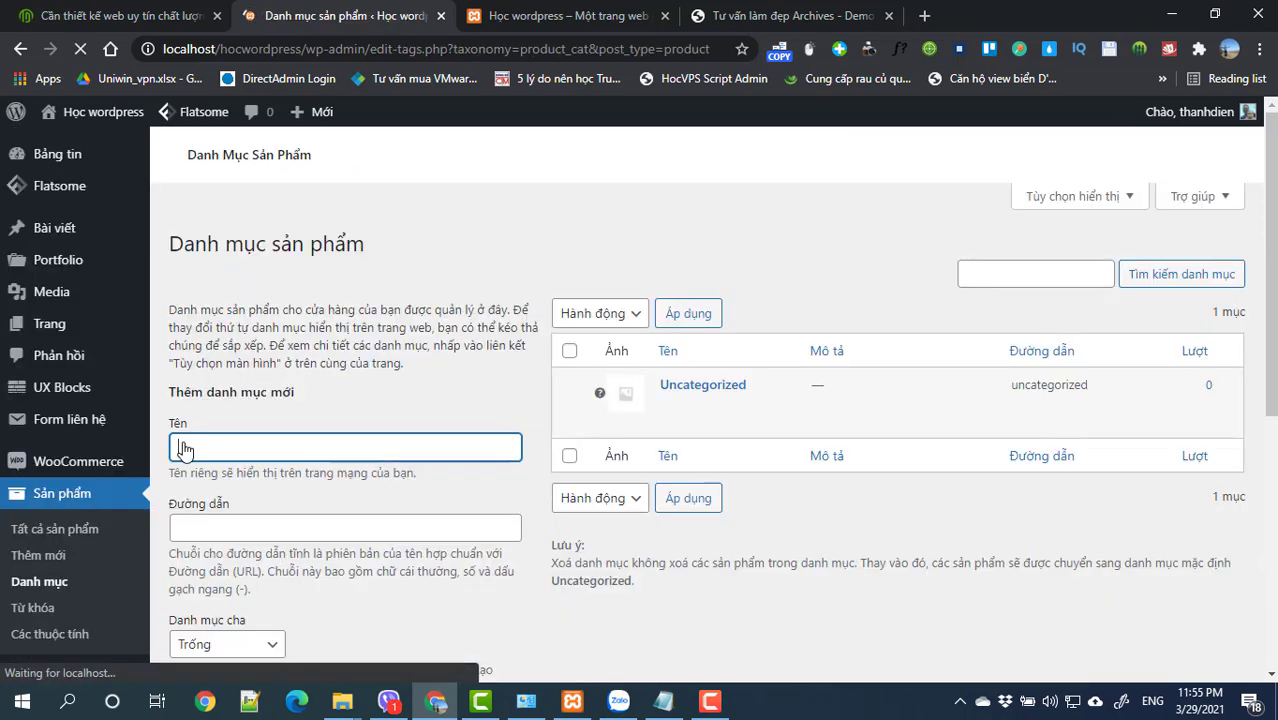
left_click(754, 16)
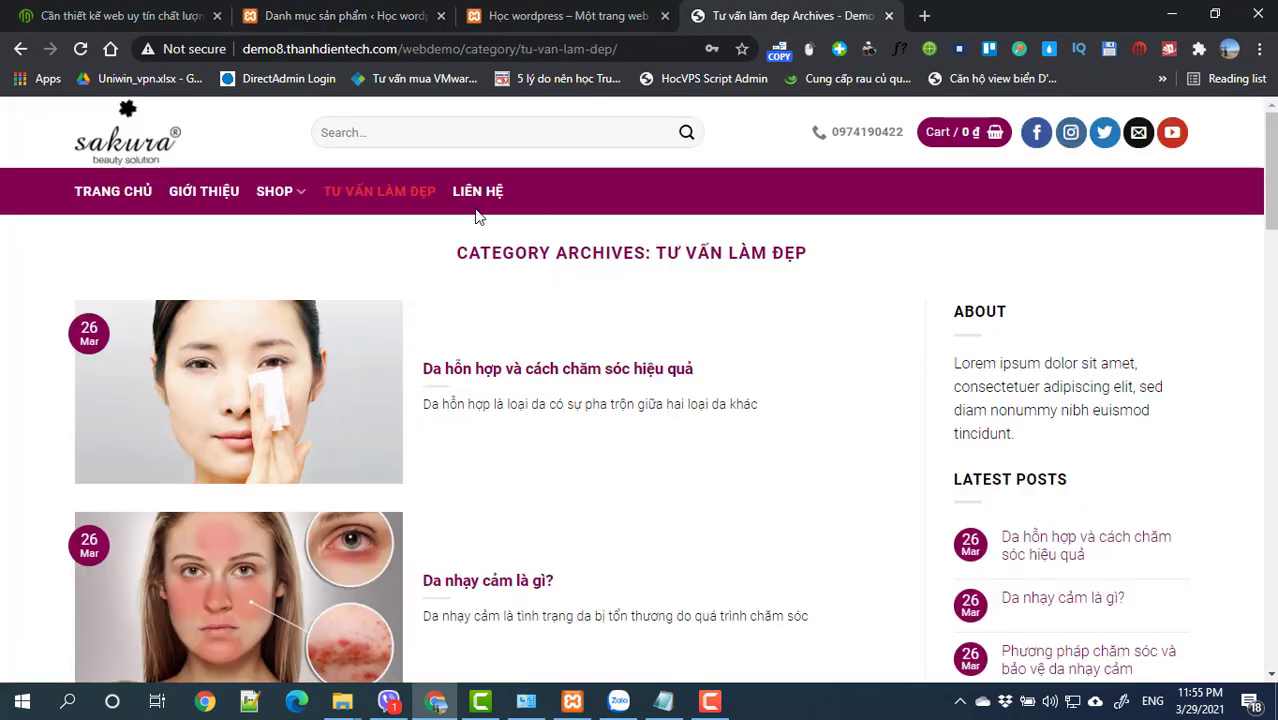
mouse_move(288, 195)
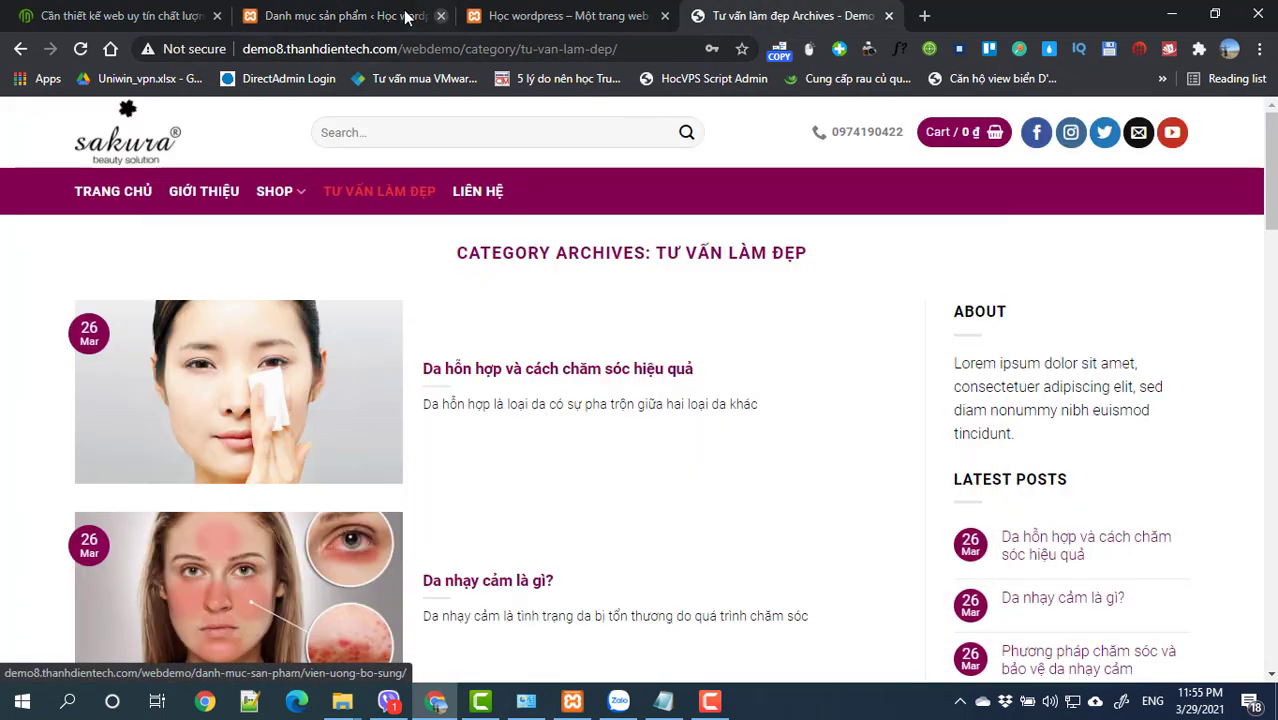
Step: Add a product category named "CHĂM SÓC DA MẶT" with no parent category
left_click(400, 16)
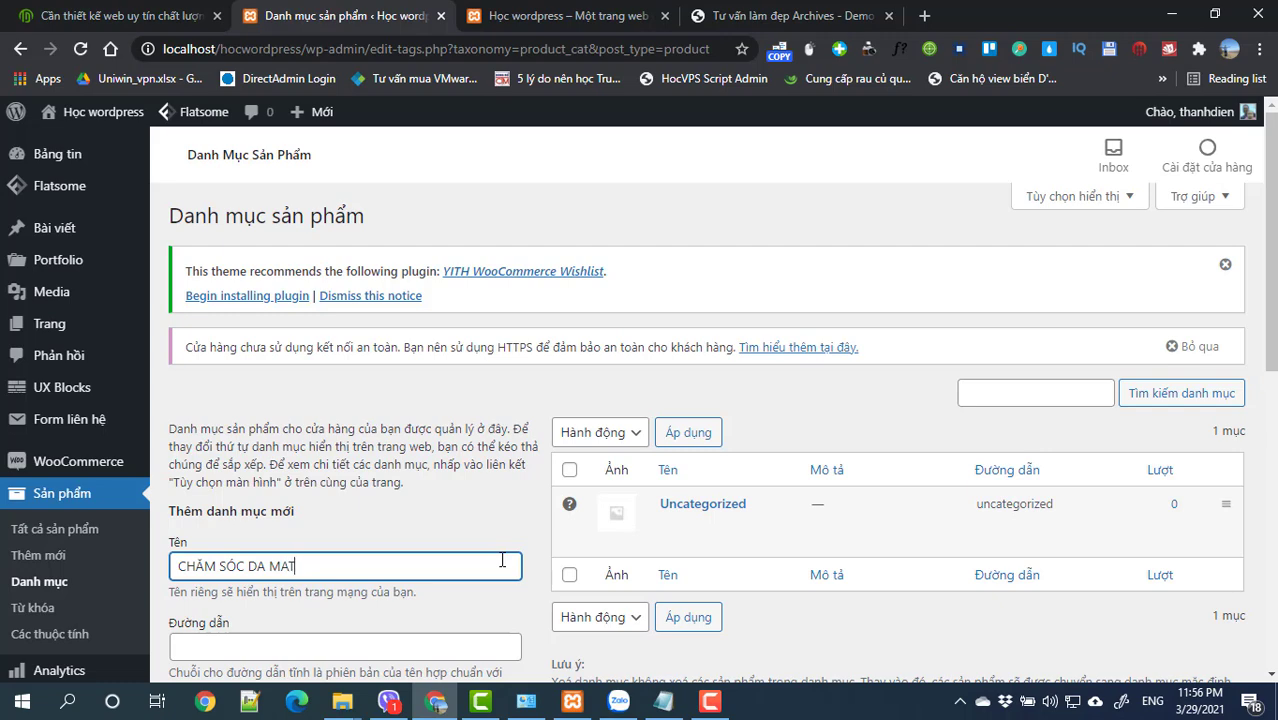
scroll(502, 561, "down", 5)
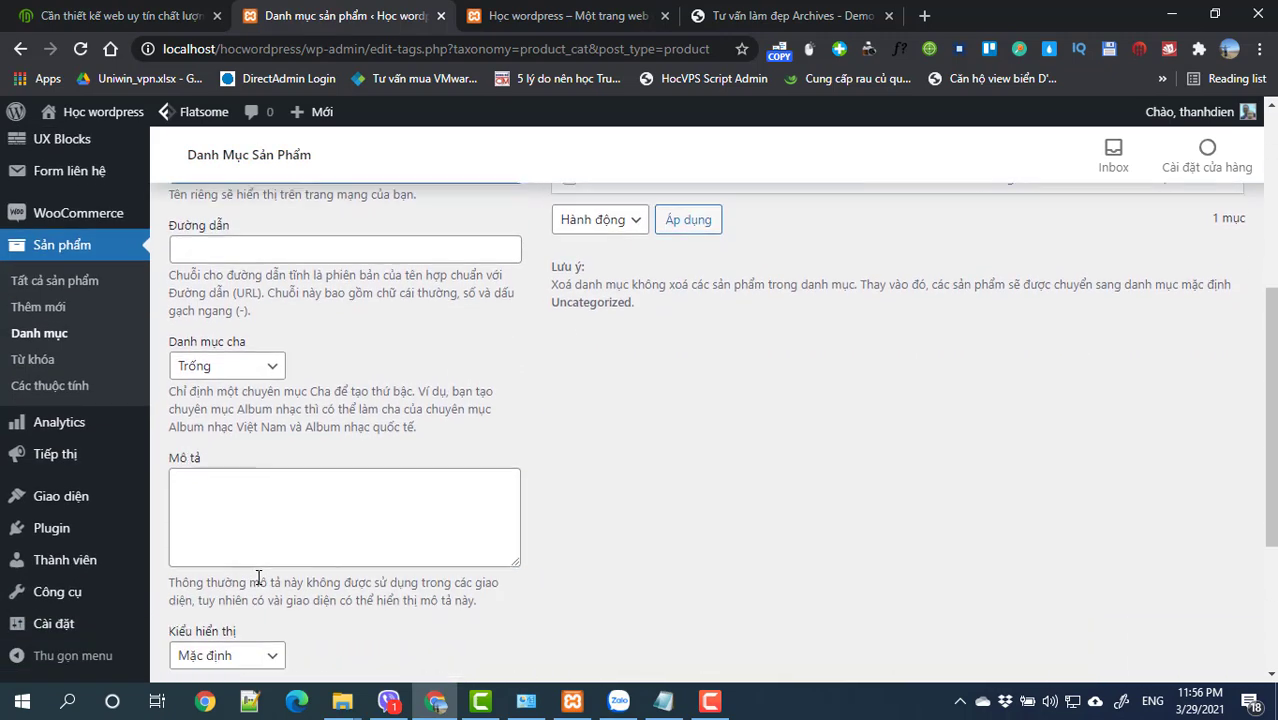
left_click(248, 622)
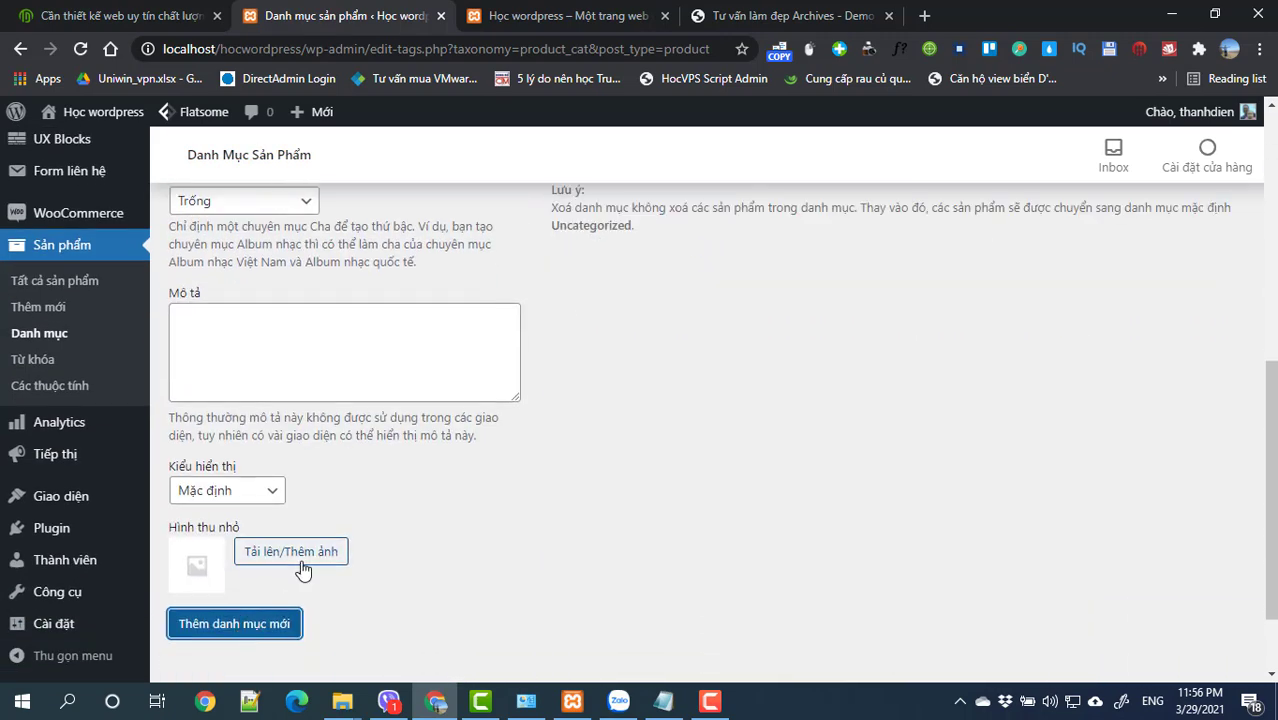
Step: Add a product category named "VIÊN UỐNG BỔ SUNG" with no parent category
scroll(421, 341, "up", 4)
left_click(360, 375)
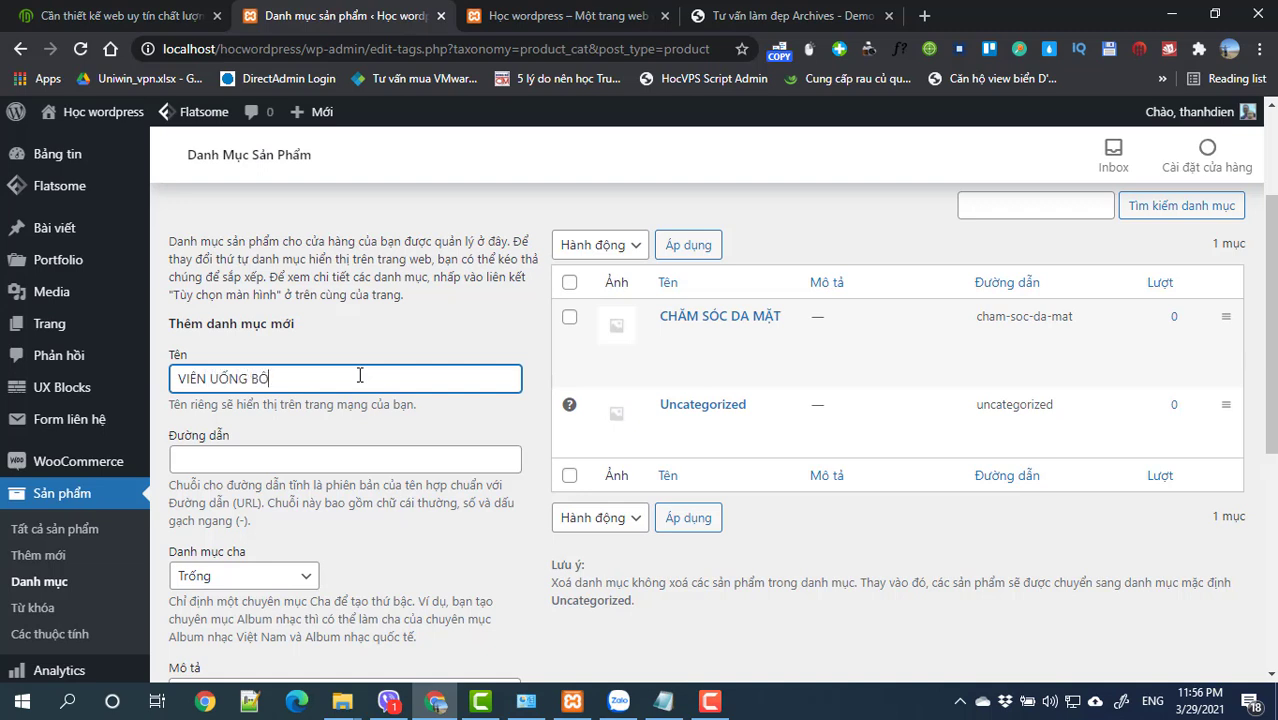
scroll(360, 375, "down", 5)
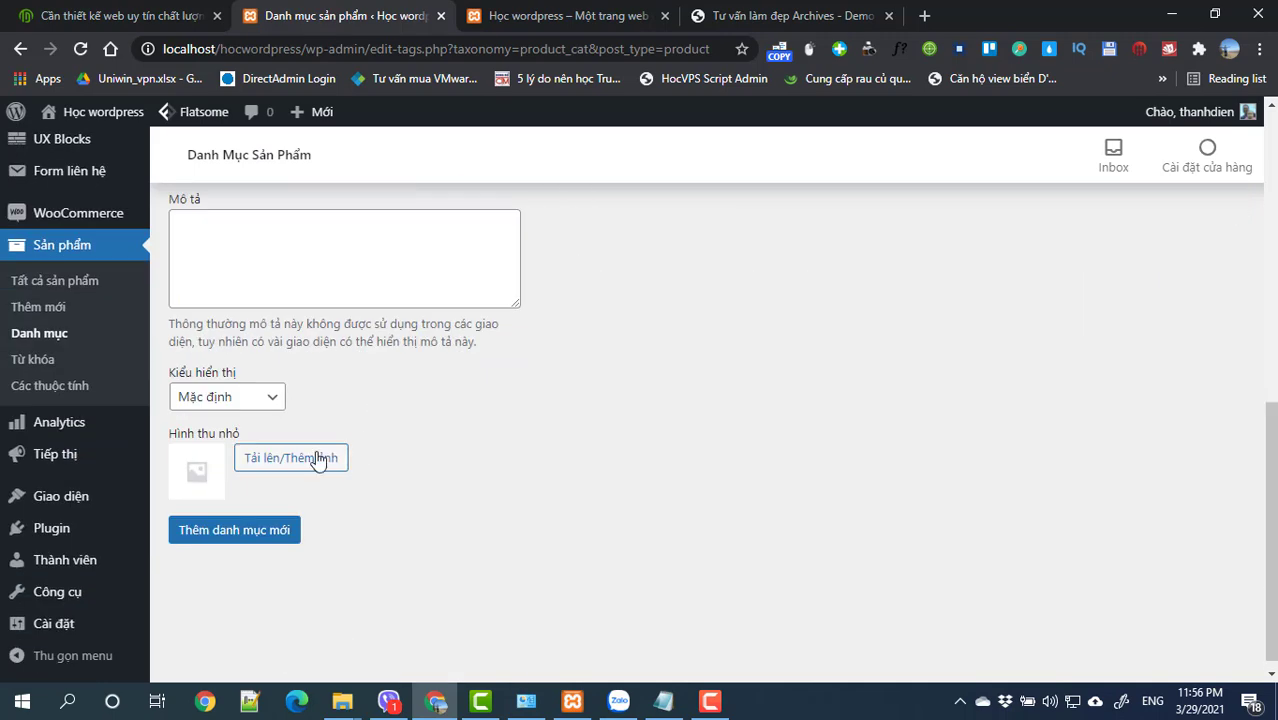
left_click(245, 517)
Step: Copy the subcategory name "Chống lão hóa" from the demo site's Shop submenu into the new product category's name
left_click(752, 17)
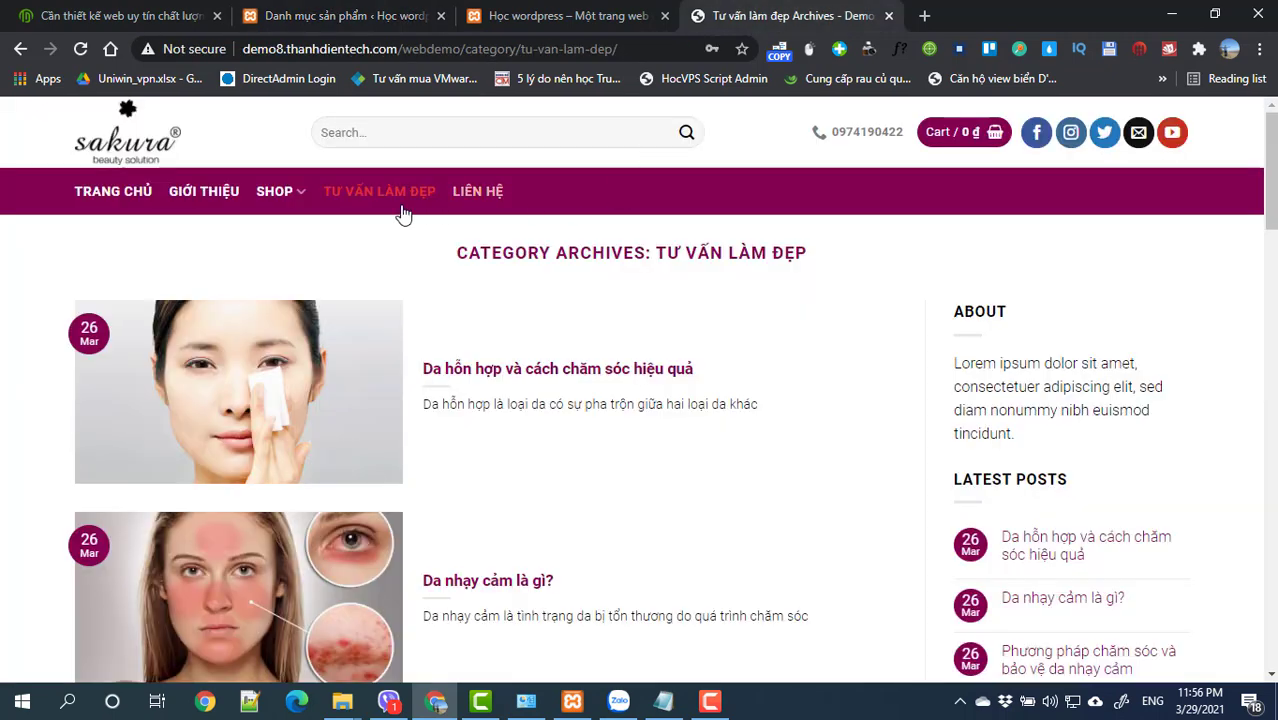
mouse_move(268, 203)
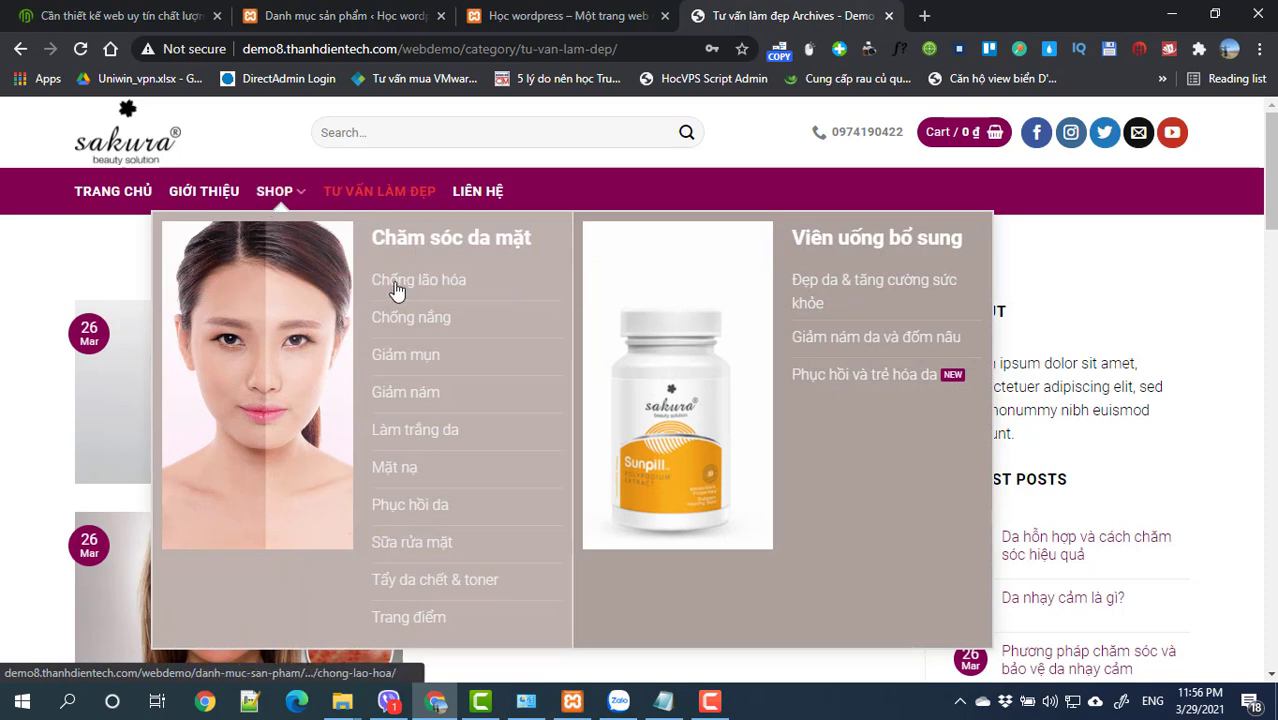
left_click_drag(371, 281, 480, 284)
key("ctrl+c")
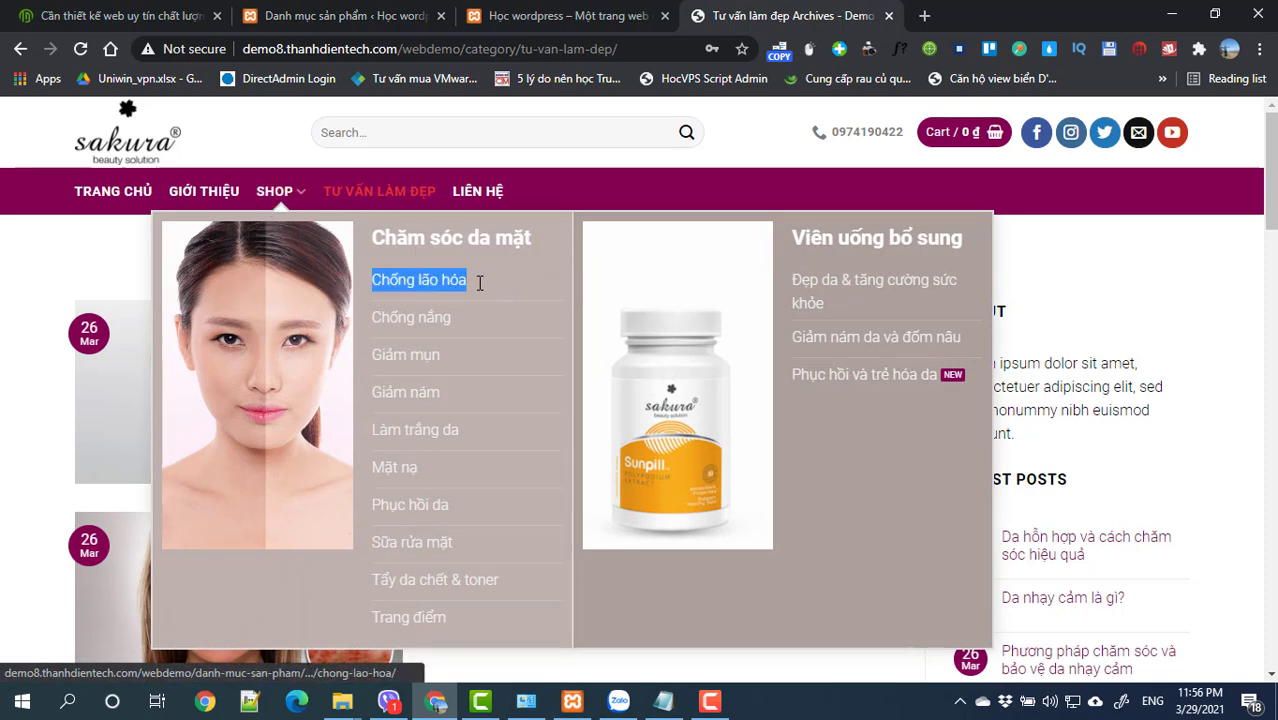
key("ctrl+2")
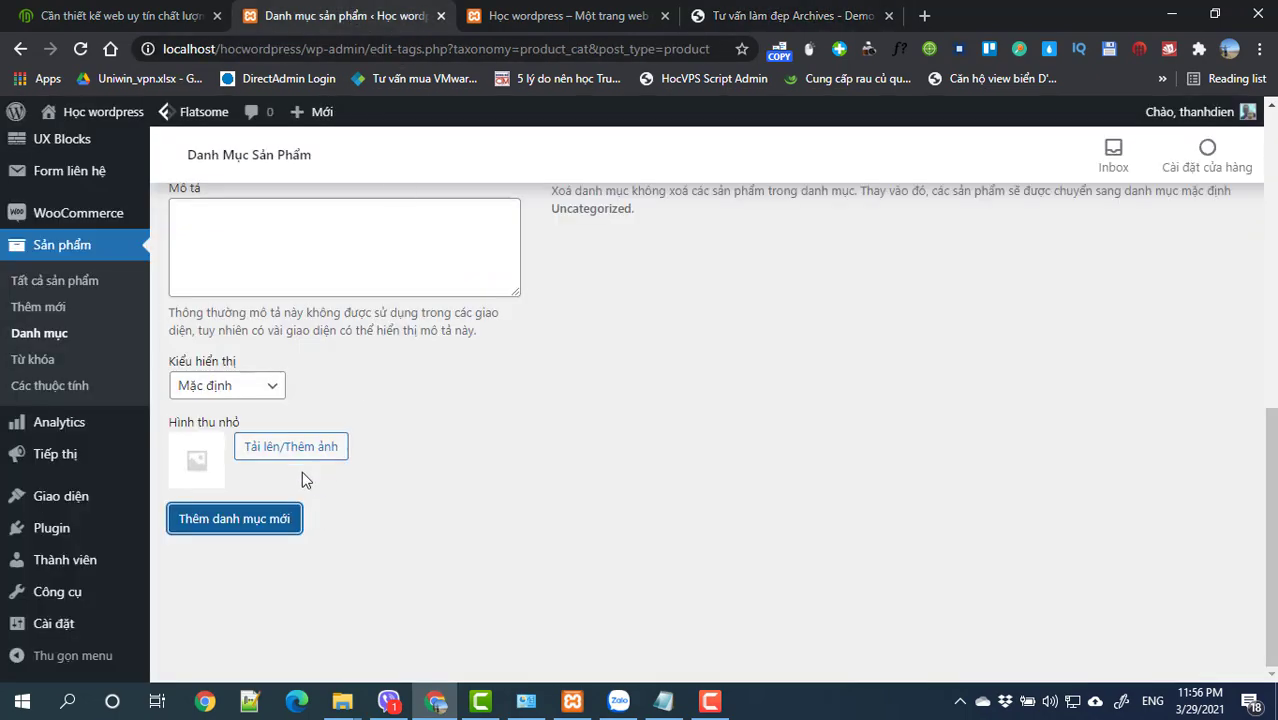
scroll(313, 472, "up", 4)
scroll(313, 472, "up", 3)
left_click(273, 458)
key("ctrl+v")
Step: Assign CHĂM SÓC DA MẶT as the parent of "Chống lão hóa" and add the category
scroll(273, 458, "down", 2)
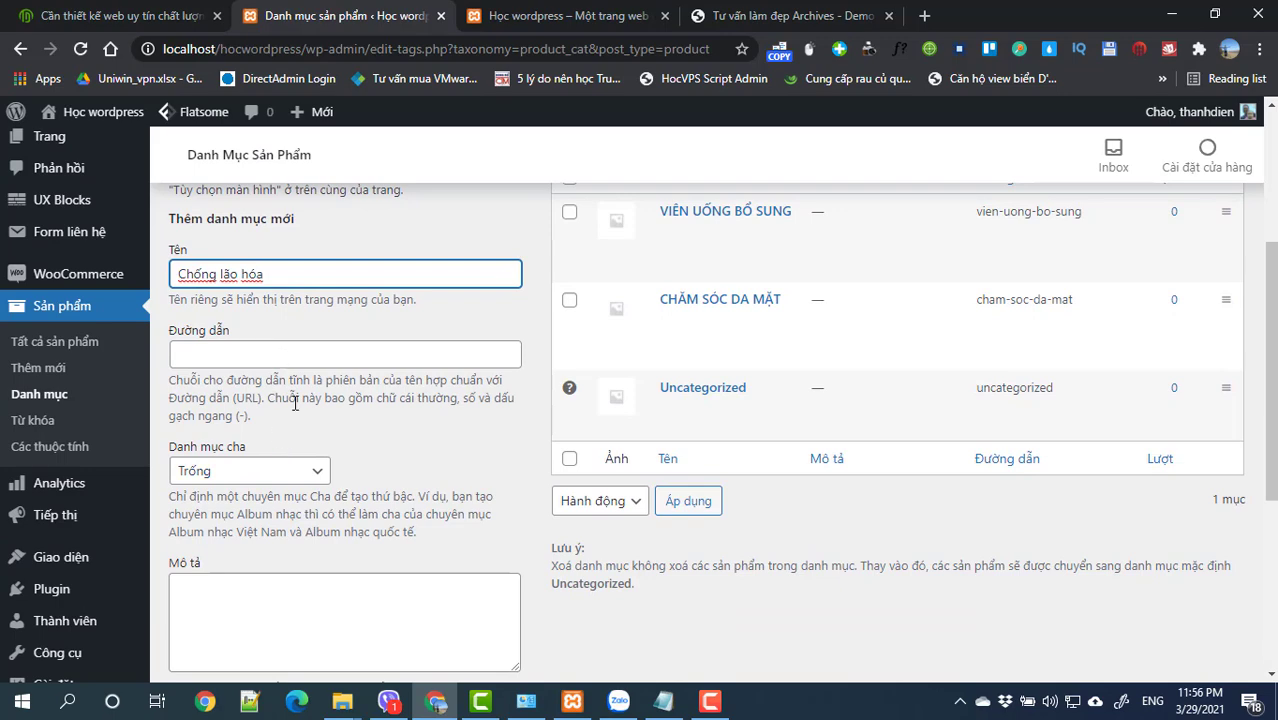
scroll(300, 490, "down", 2)
scroll(307, 505, "up", 3)
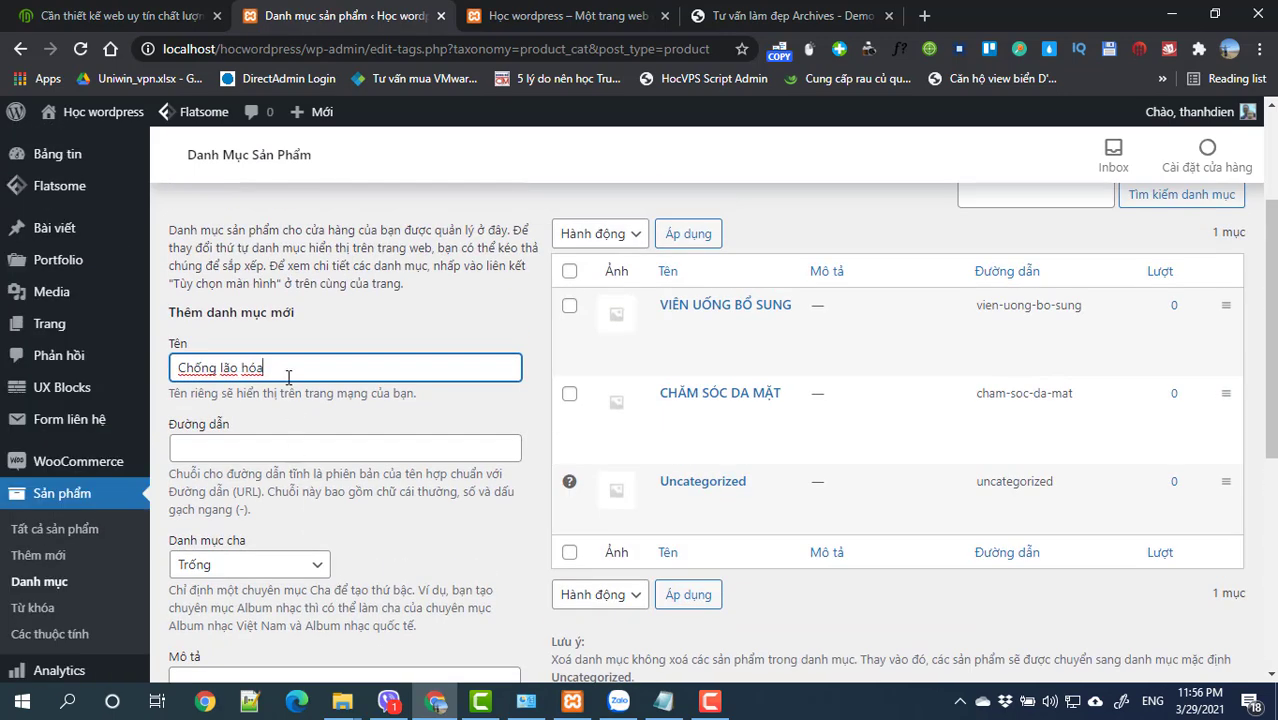
scroll(300, 473, "down", 1)
left_click(290, 471)
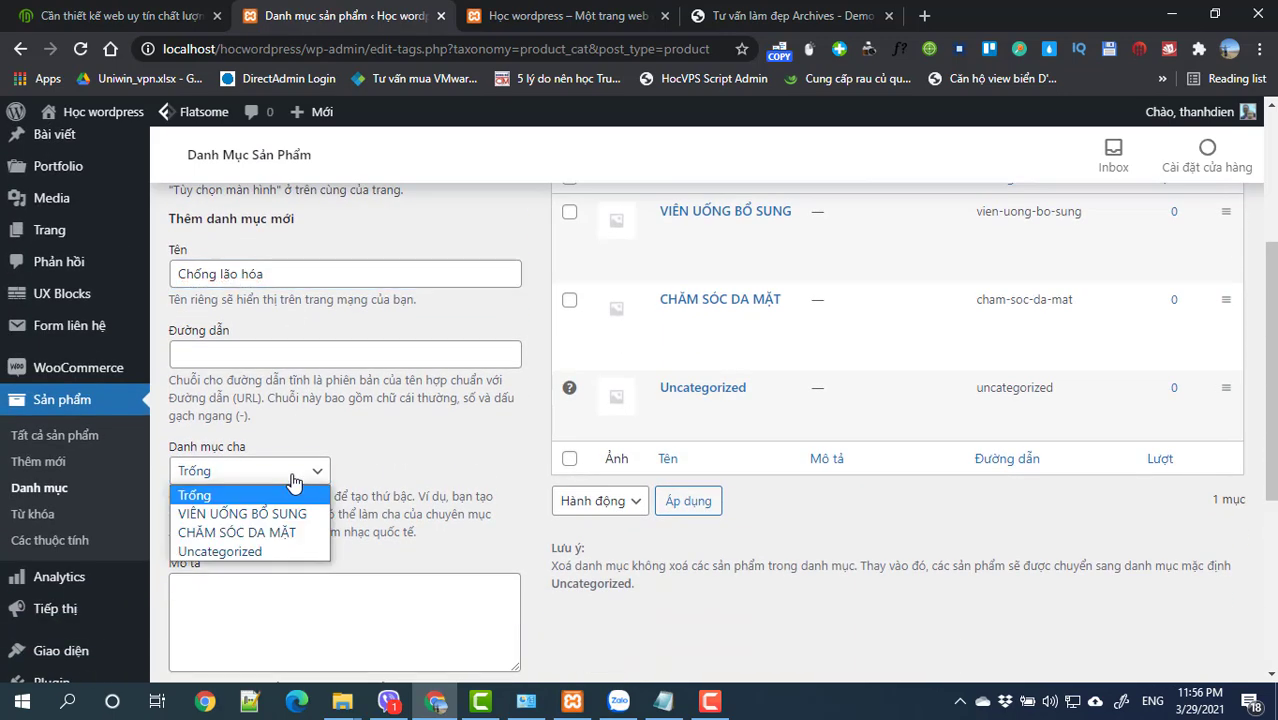
left_click(265, 533)
scroll(265, 533, "down", 3)
left_click(262, 615)
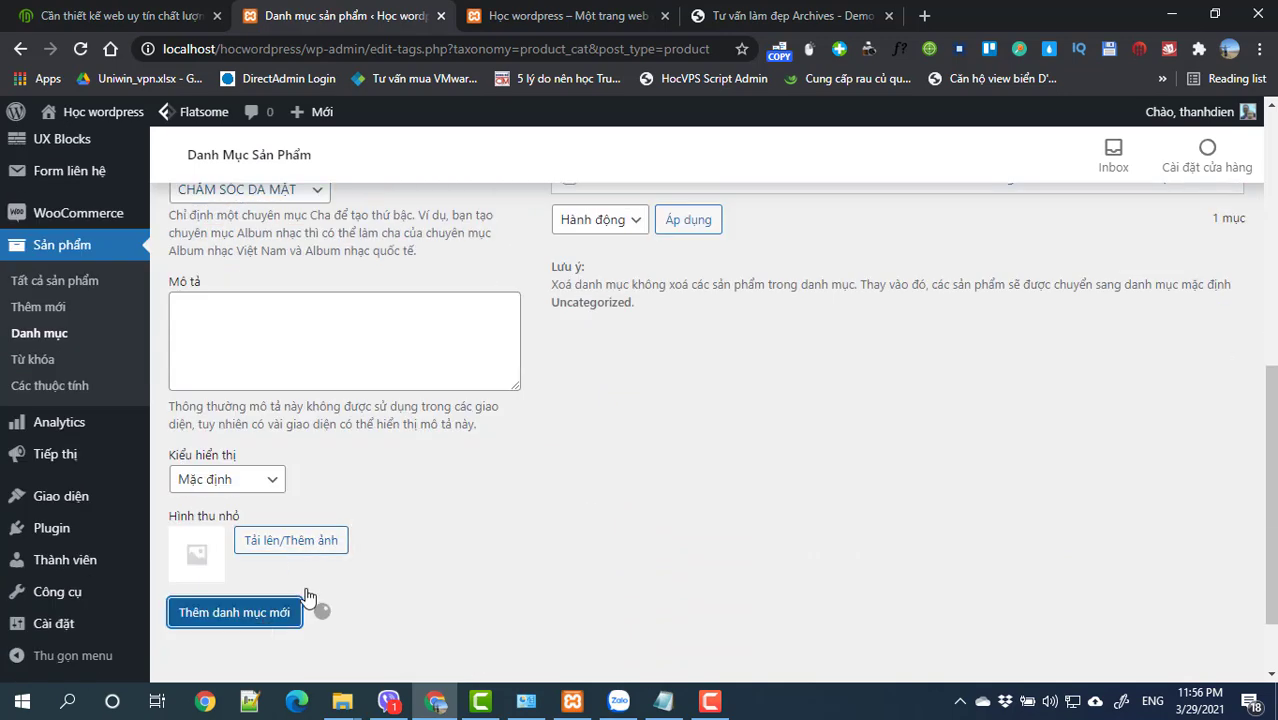
Step: Try to add "Chống nắng", copied from the demo site's Shop submenu, as a subcategory of CHĂM SÓC DA MẶT
left_click(765, 22)
mouse_move(274, 190)
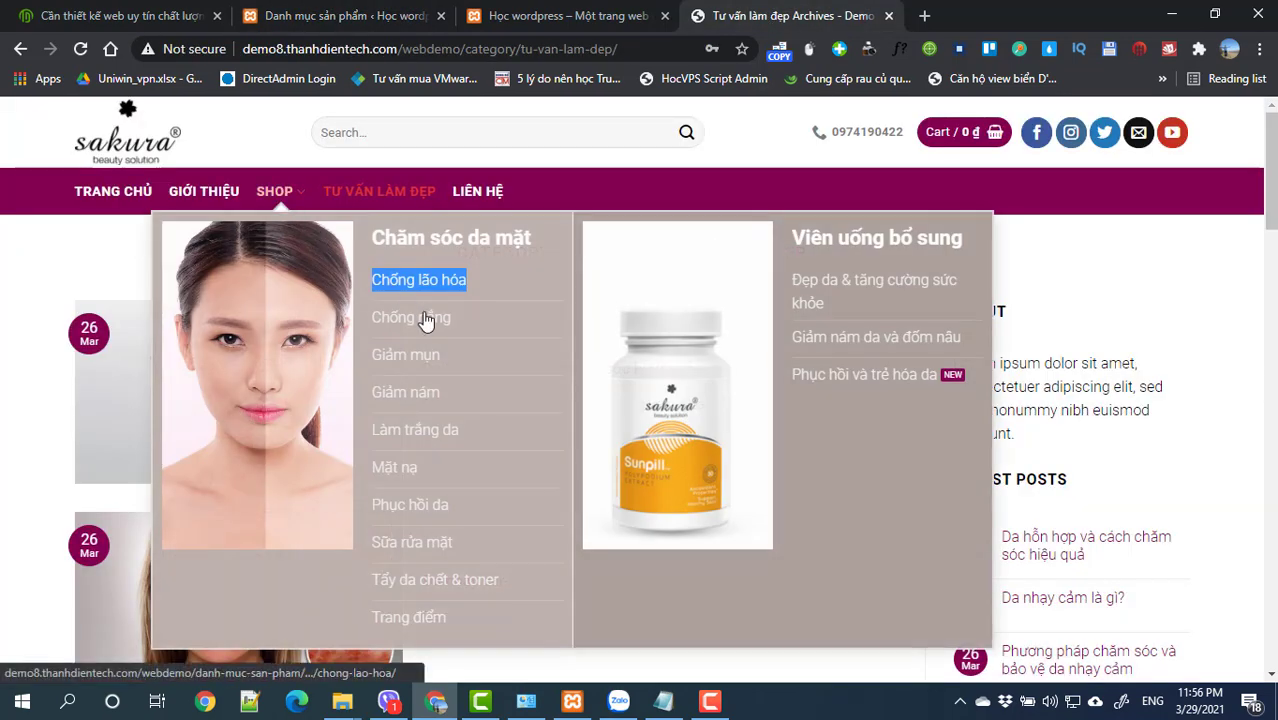
left_click_drag(370, 317, 455, 323)
key("ctrl+c")
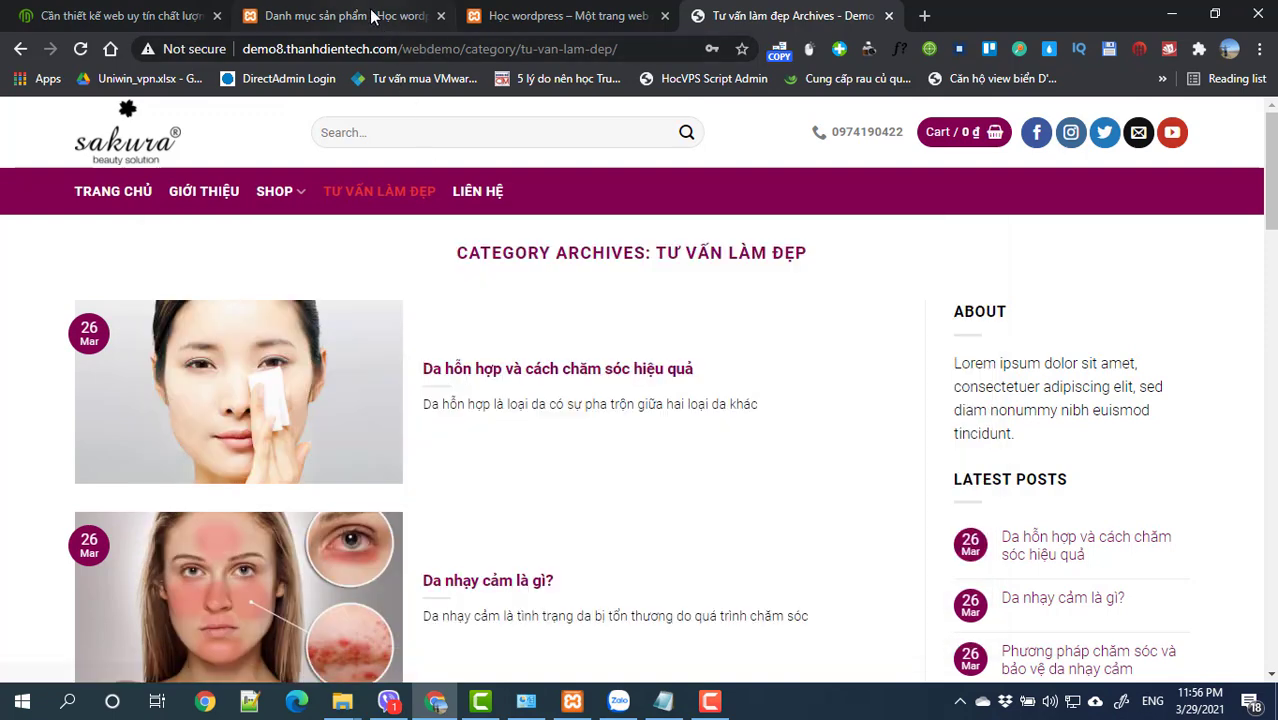
left_click(345, 16)
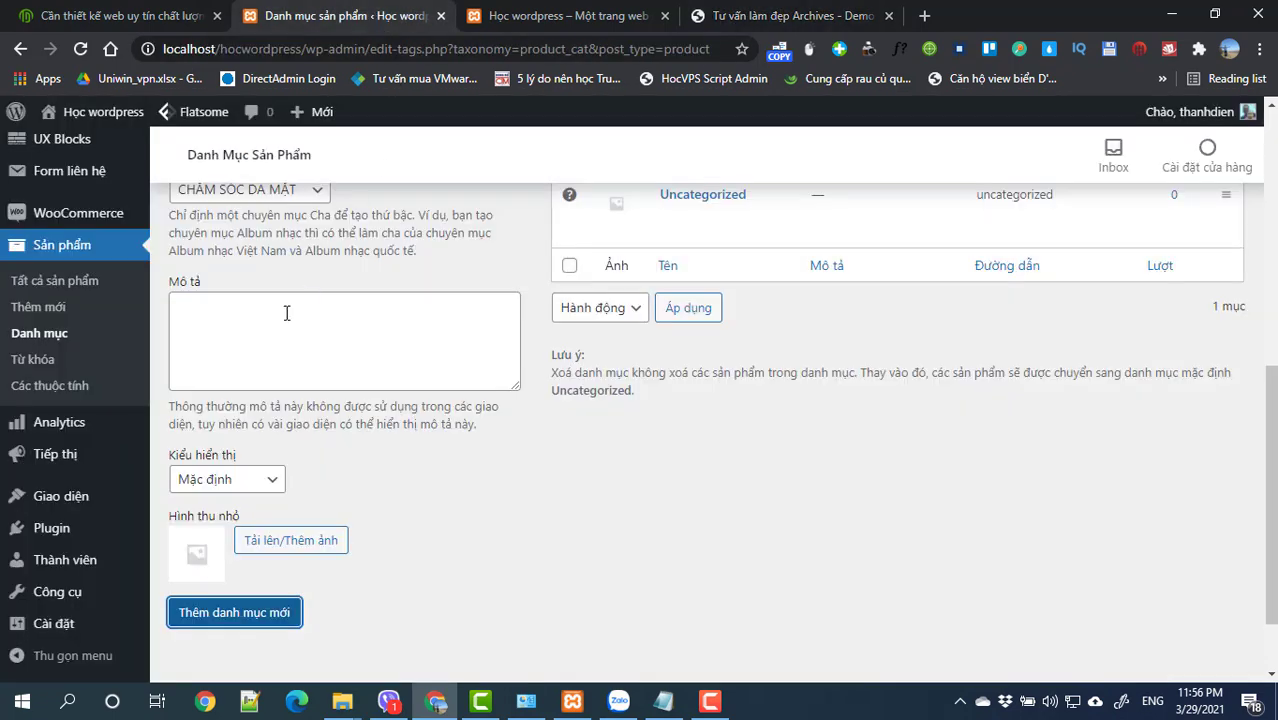
scroll(271, 341, "up", 3)
left_click(252, 261)
key("ctrl+v")
scroll(250, 400, "down", 3)
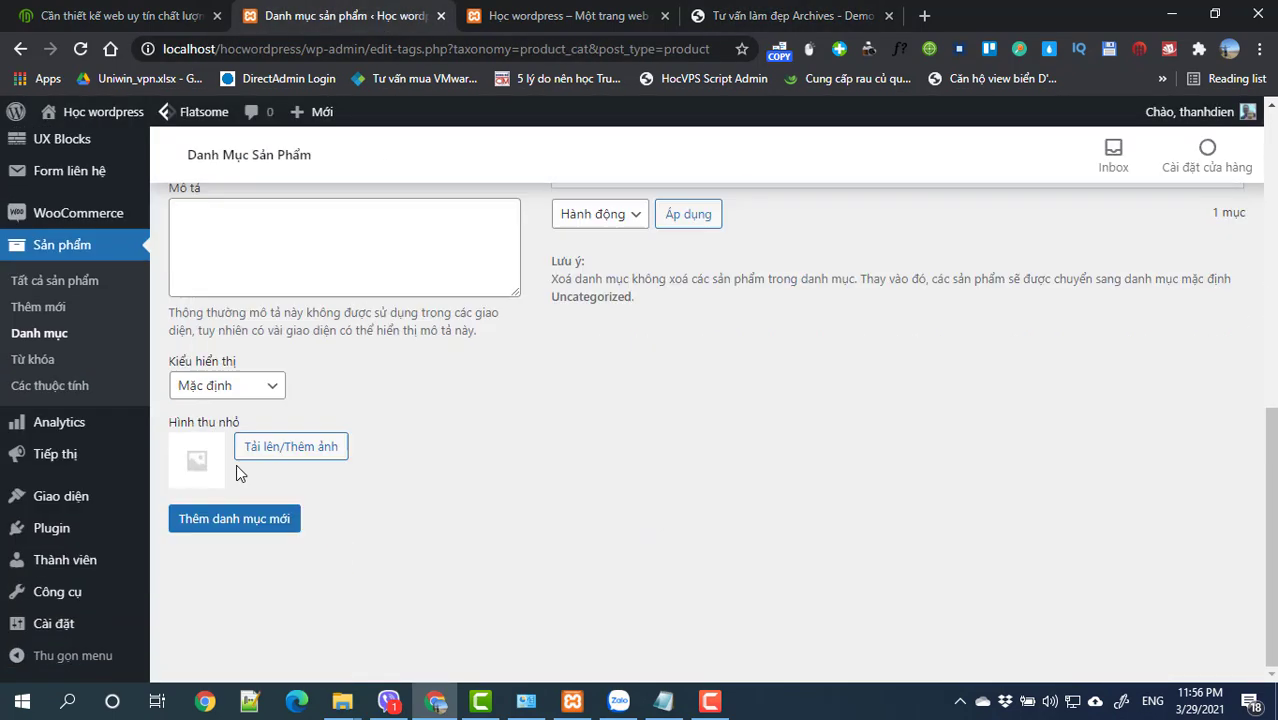
left_click(245, 519)
Step: Copy "Giảm mụn" from the demo site's Shop submenu into the new category form
left_click(740, 16)
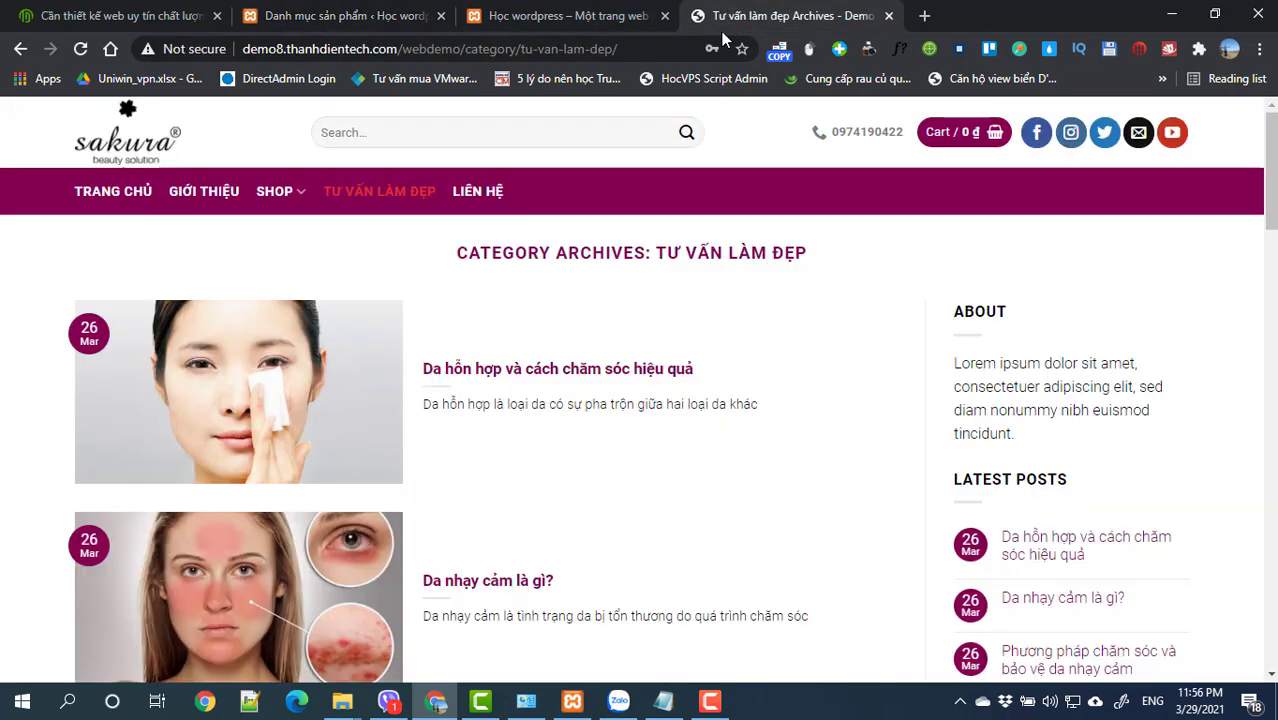
mouse_move(305, 195)
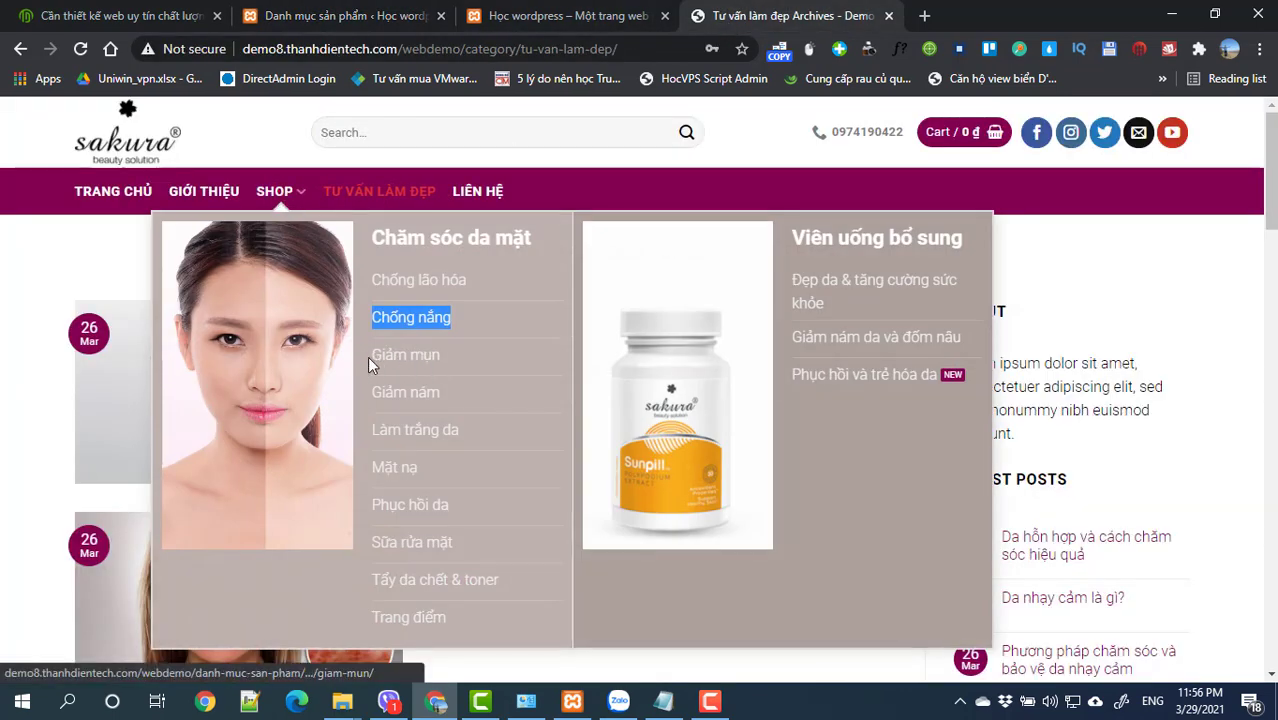
left_click_drag(369, 356, 445, 357)
key("ctrl+c")
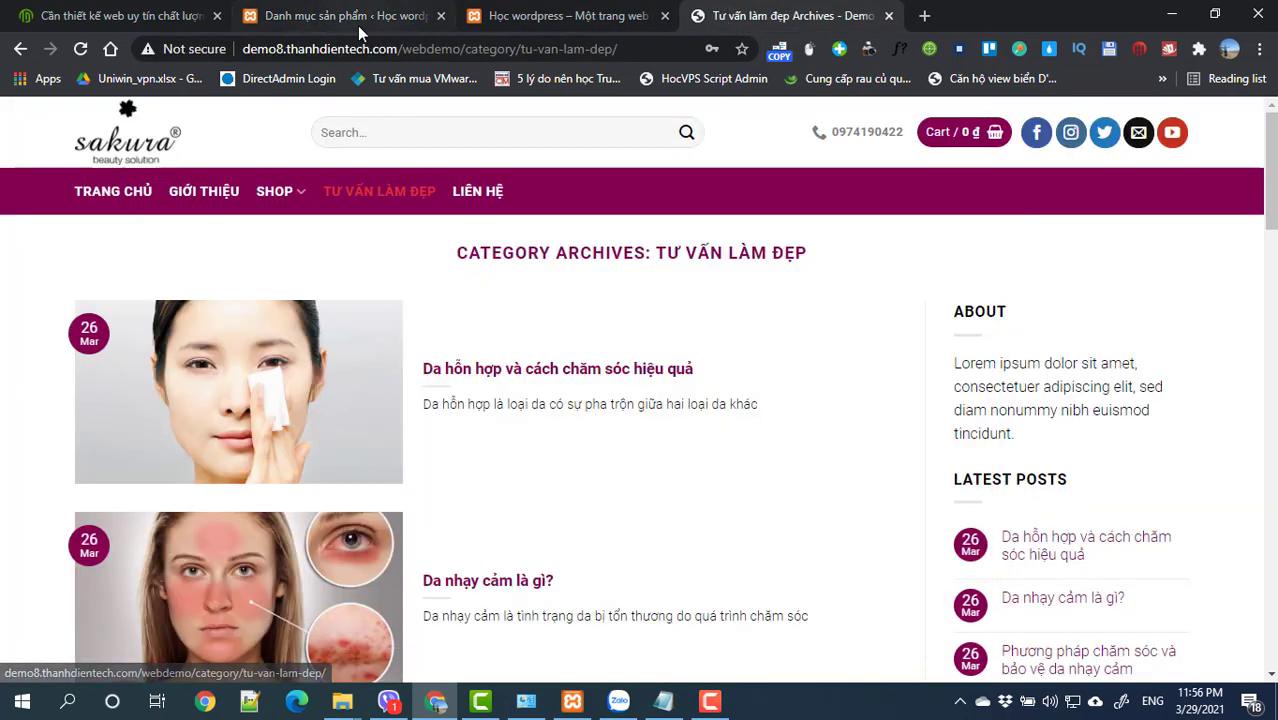
left_click(345, 16)
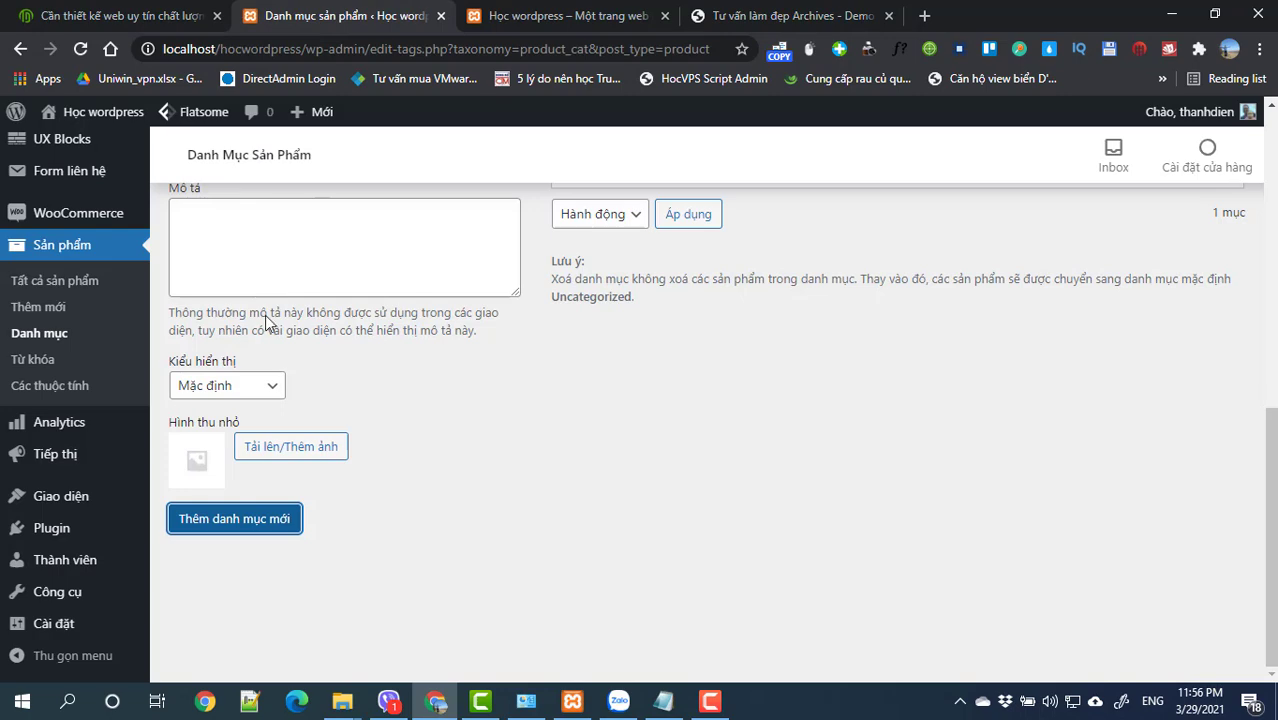
scroll(268, 364, "up", 4)
key("ctrl+v")
Step: Clear the slug, replace the name with "Chống nắng" and add the category under CHĂM SÓC DA MẶT
left_click_drag(263, 447, 164, 455)
key("BackSpace")
left_click_drag(251, 368, 148, 369)
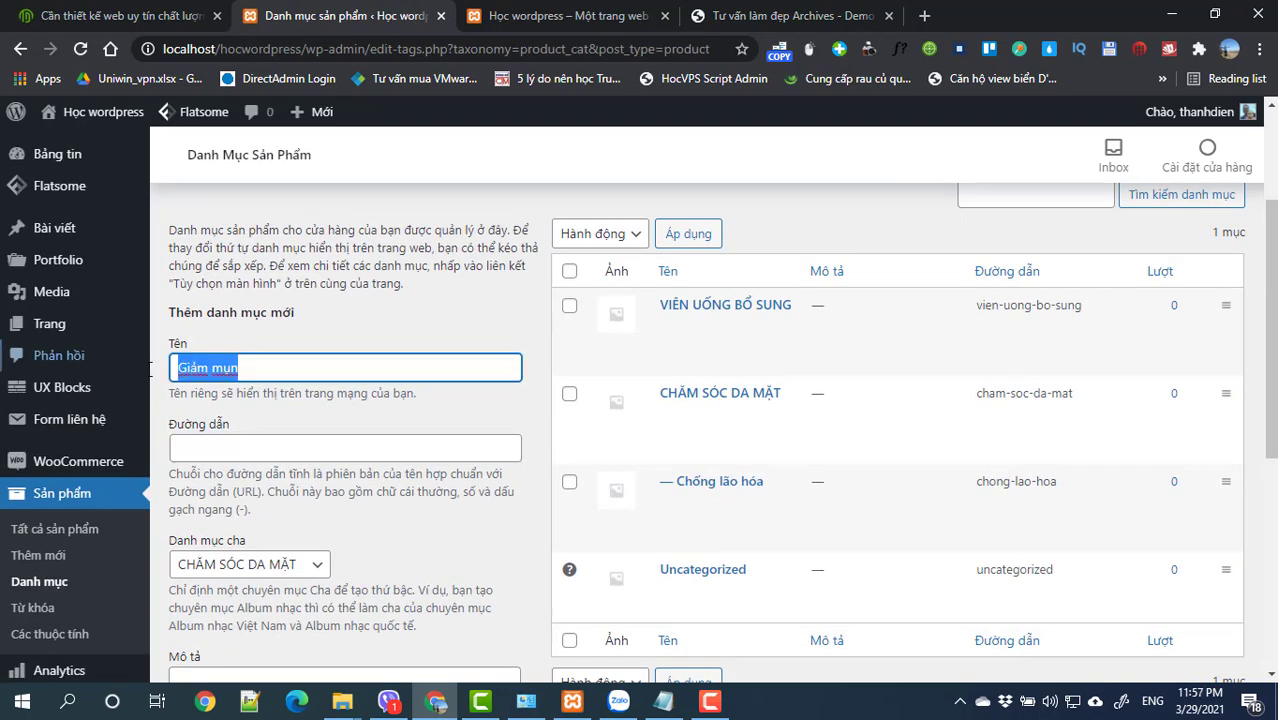
scroll(300, 420, "down", 4)
left_click(253, 613)
Step: Add a product category named "Giảm mụn" under CHĂM SÓC DA MẶT and check it in the category list
left_click(780, 16)
mouse_move(285, 210)
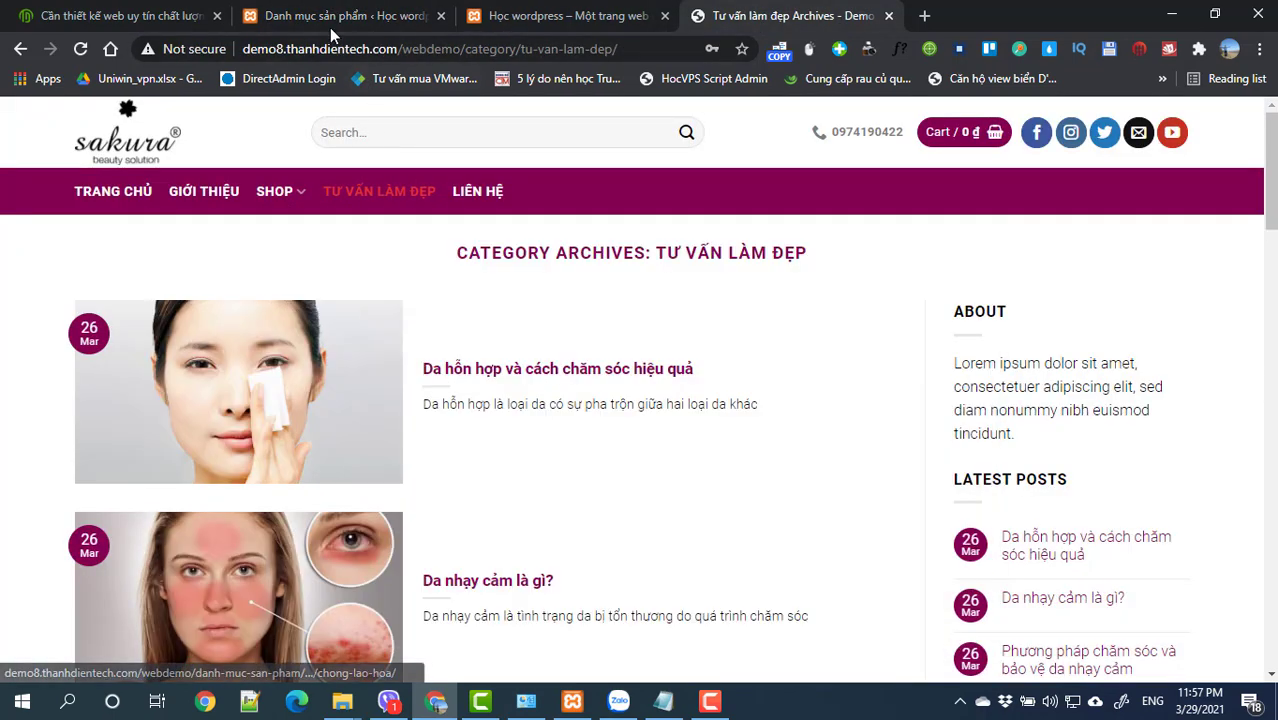
left_click(330, 20)
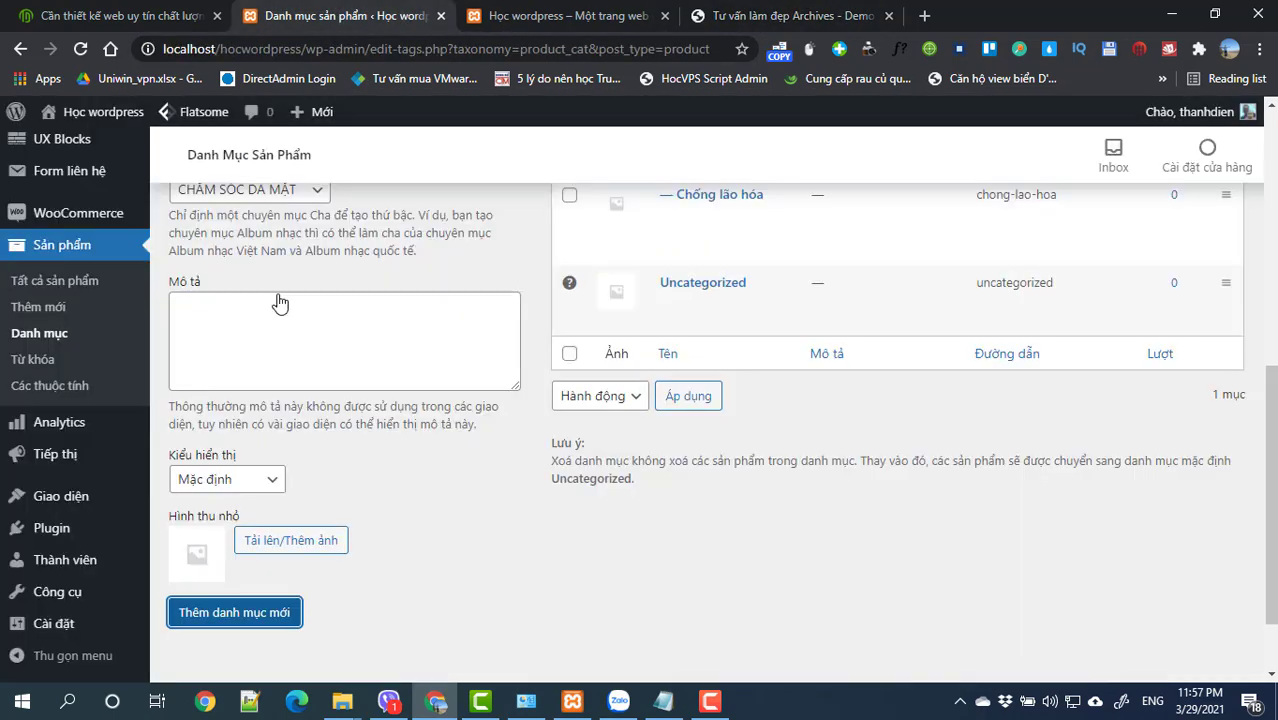
scroll(284, 259, "up", 4)
left_click(255, 371)
type("Giảm mụn")
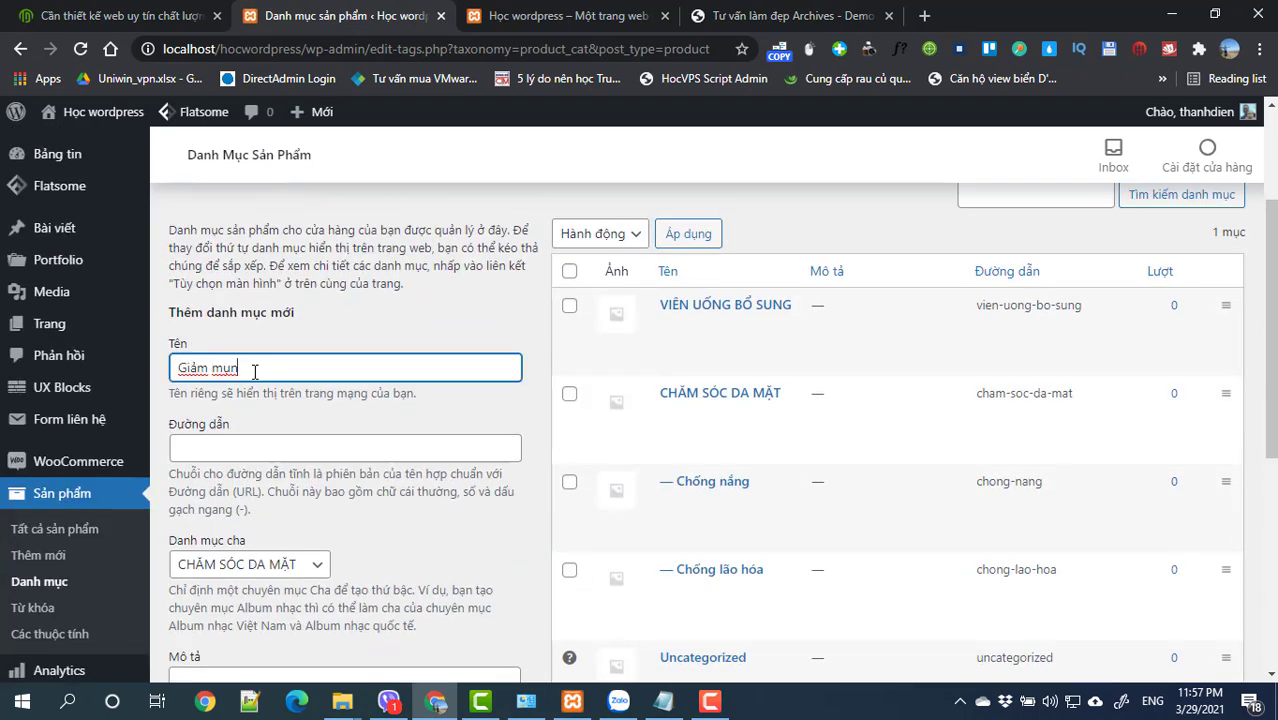
scroll(254, 375, "down", 5)
scroll(253, 378, "down", 2)
left_click(238, 518)
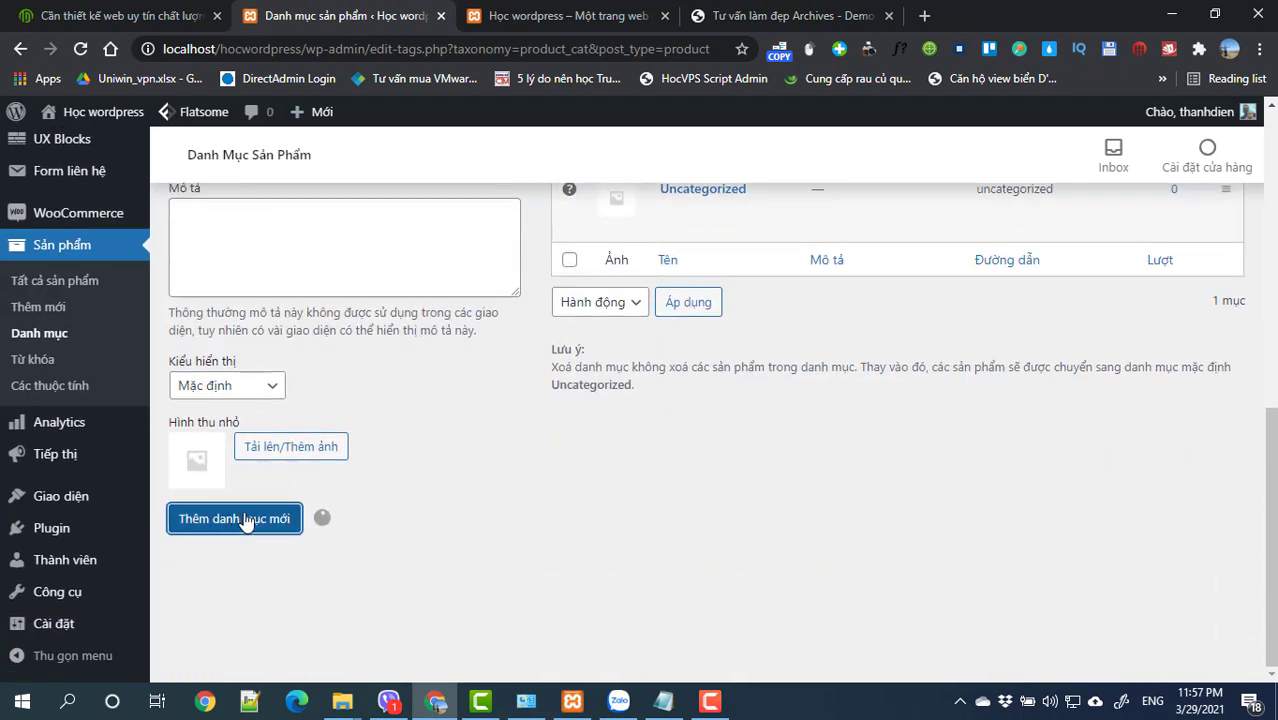
scroll(752, 335, "up", 4)
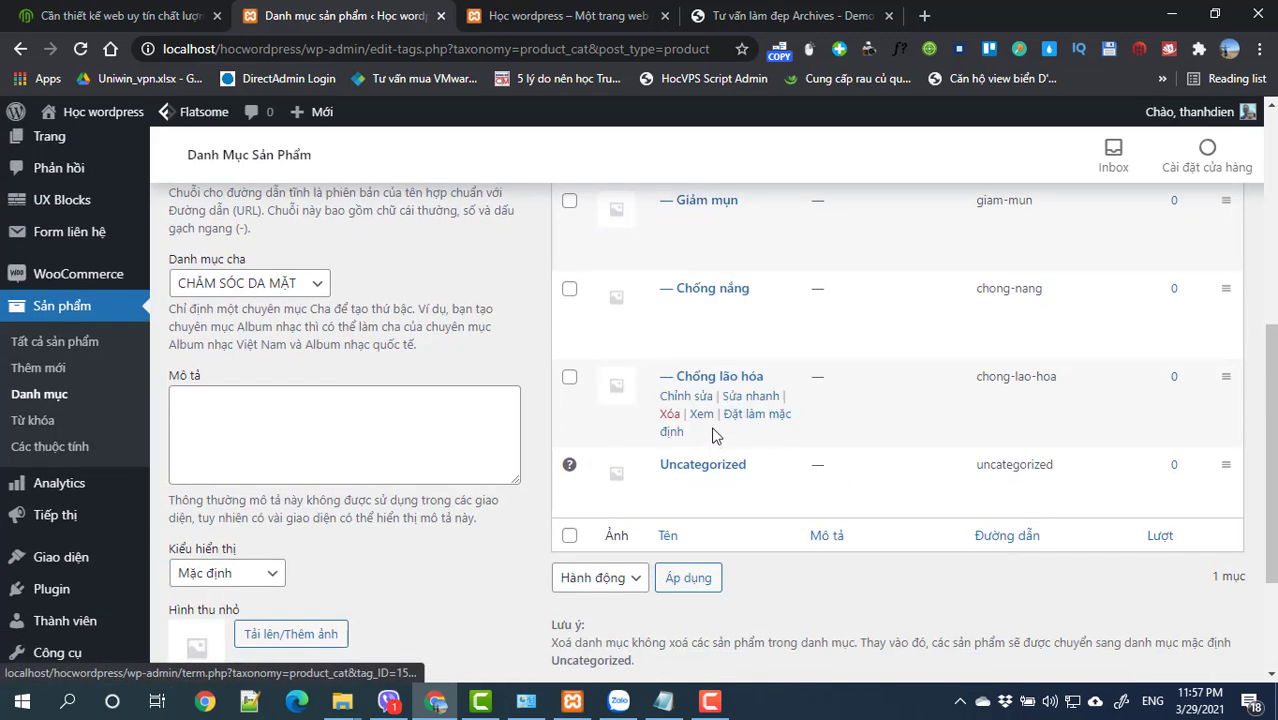
scroll(714, 440, "up", 3)
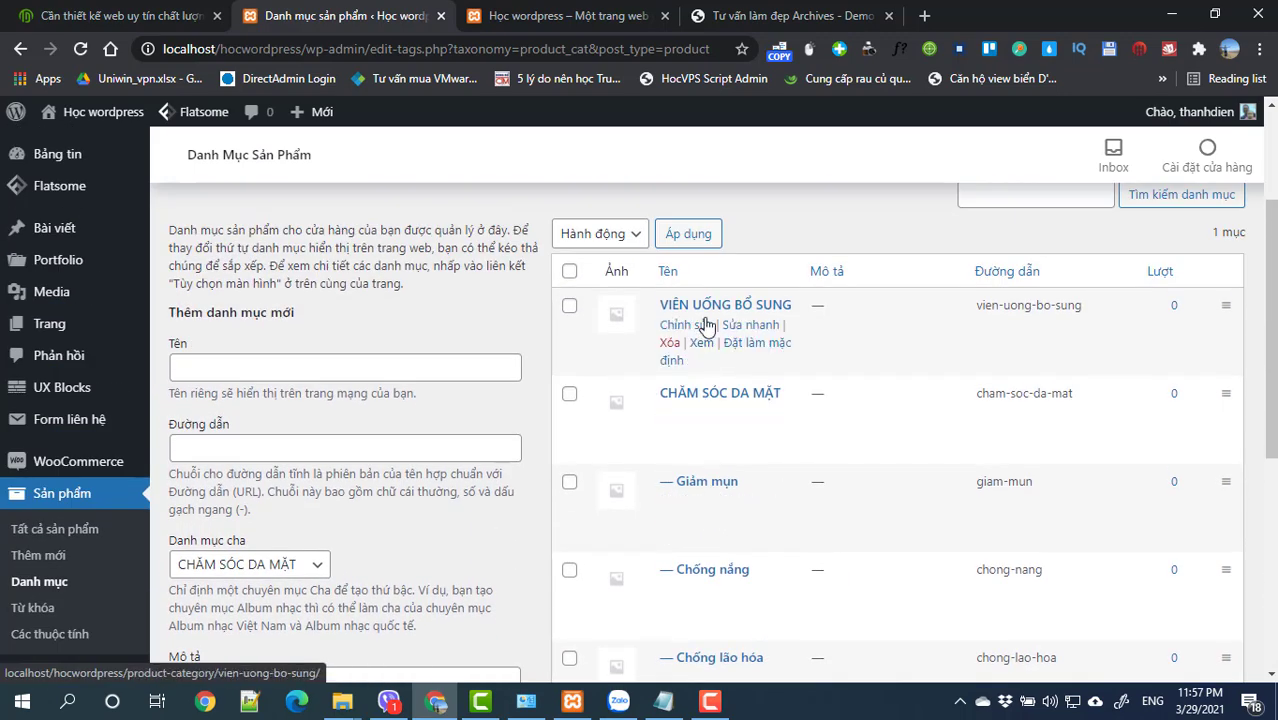
Step: Copy "Đẹp da & tăng cường sức khỏe" from the demo site's Shop submenu into the new product category's name
left_click(735, 15)
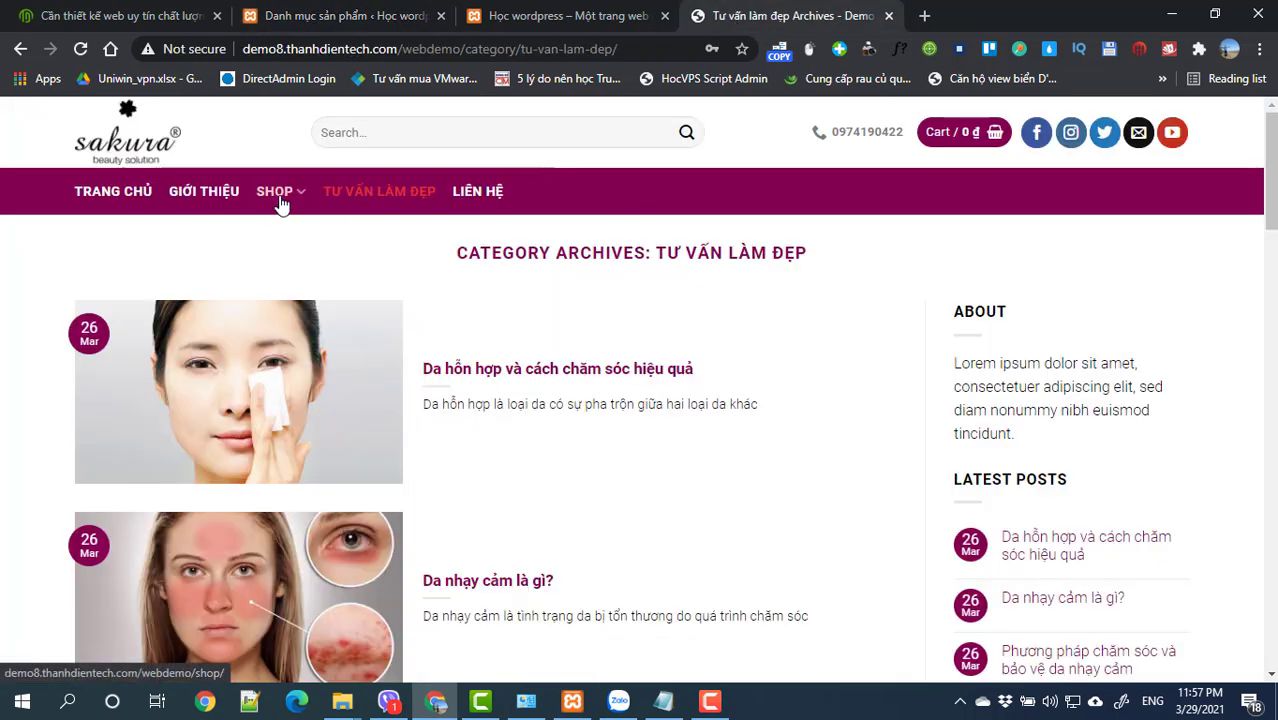
mouse_move(277, 200)
mouse_move(853, 313)
left_mouse_down()
mouse_move(700, 294)
mouse_move(805, 282)
mouse_move(835, 307)
left_mouse_up()
key("ctrl+c")
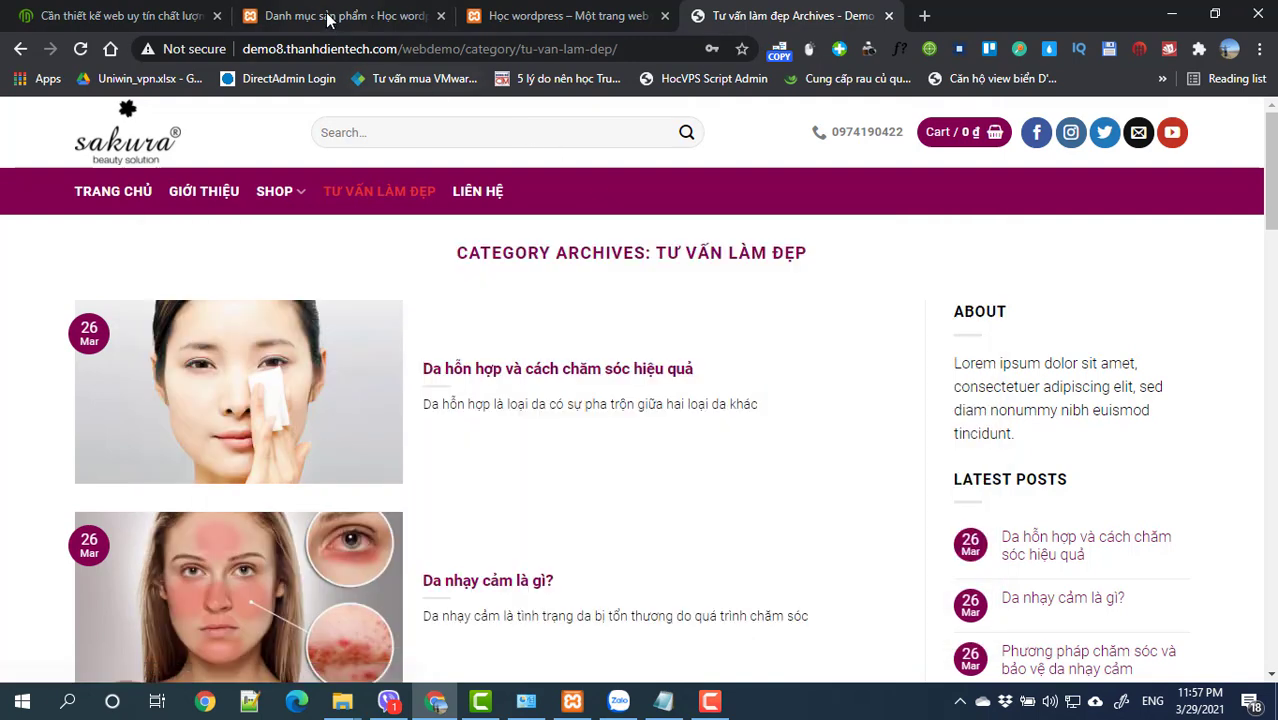
left_click(330, 16)
left_click(320, 371)
key("ctrl+v")
Step: Set VIÊN UỐNG BỔ SUNG as the parent of "Đẹp da & tăng cường sức khỏe" and add the category
scroll(319, 368, "down", 1)
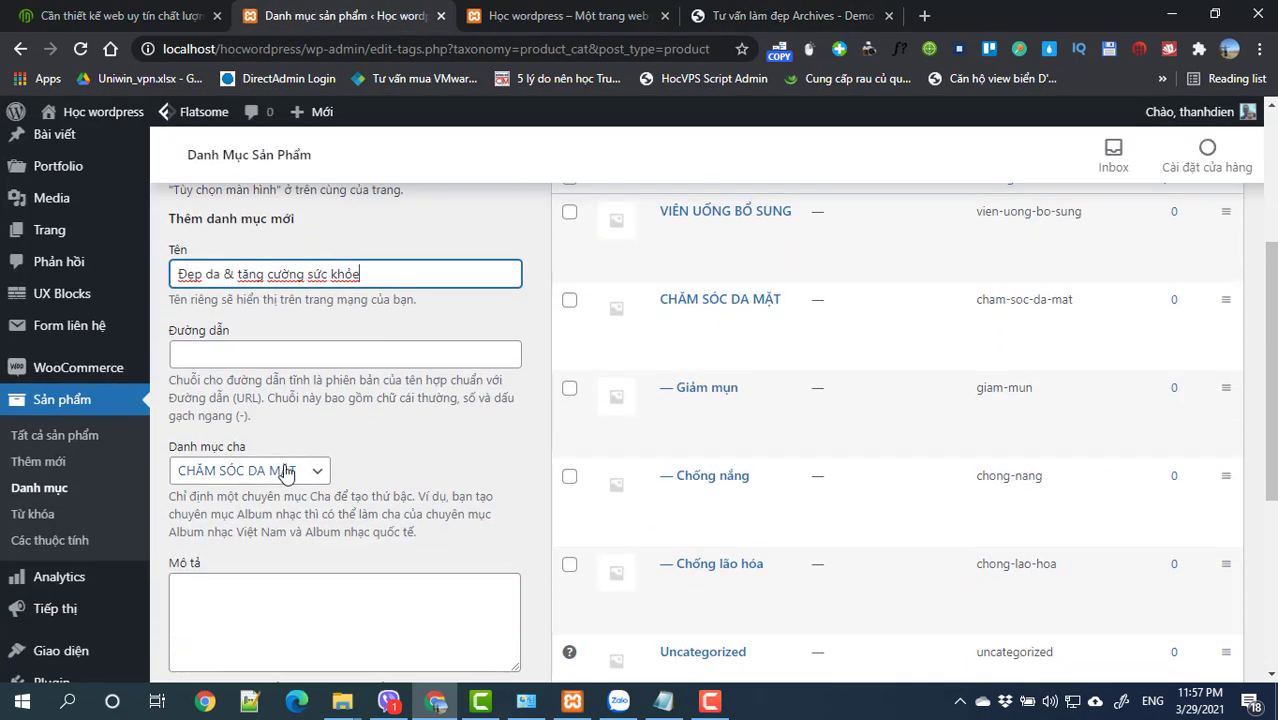
left_click(285, 472)
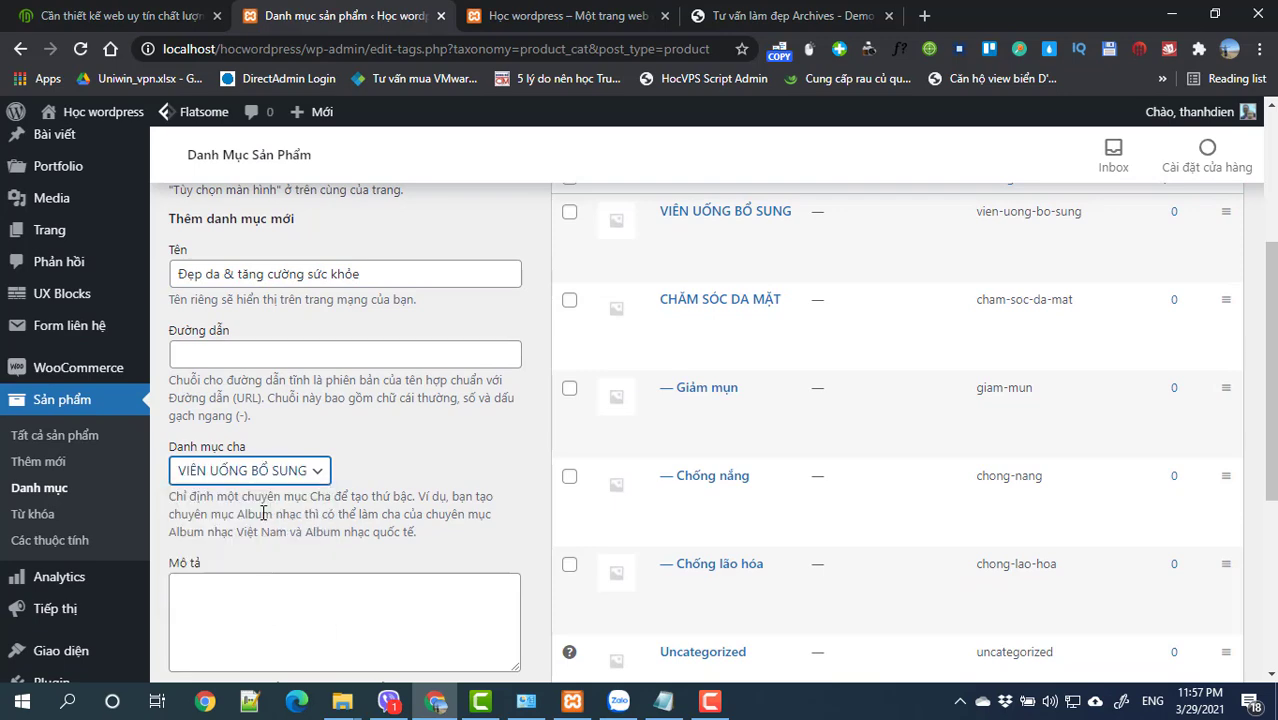
left_click(247, 517)
scroll(255, 525, "down", 4)
left_click(263, 528)
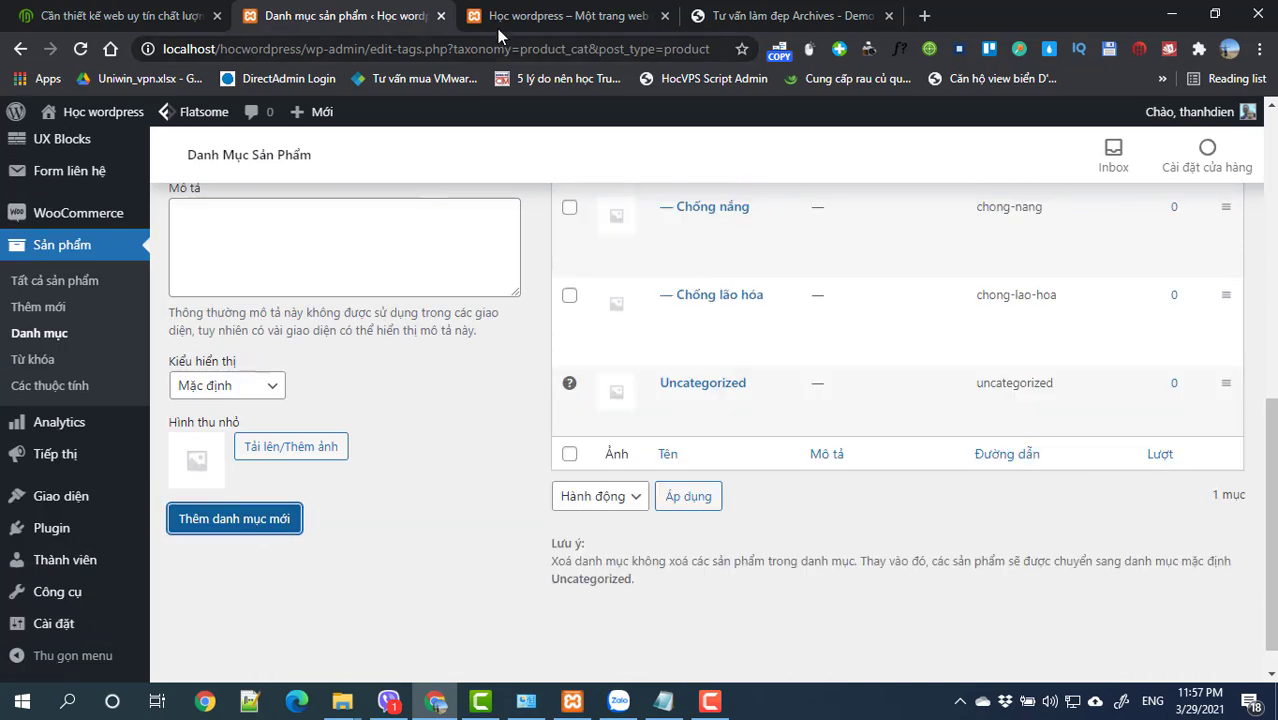
Step: Copy the name "Giảm nám da và đốm nâu" from the Viên uống bổ sung column of the demo site's Shop submenu
left_click(765, 16)
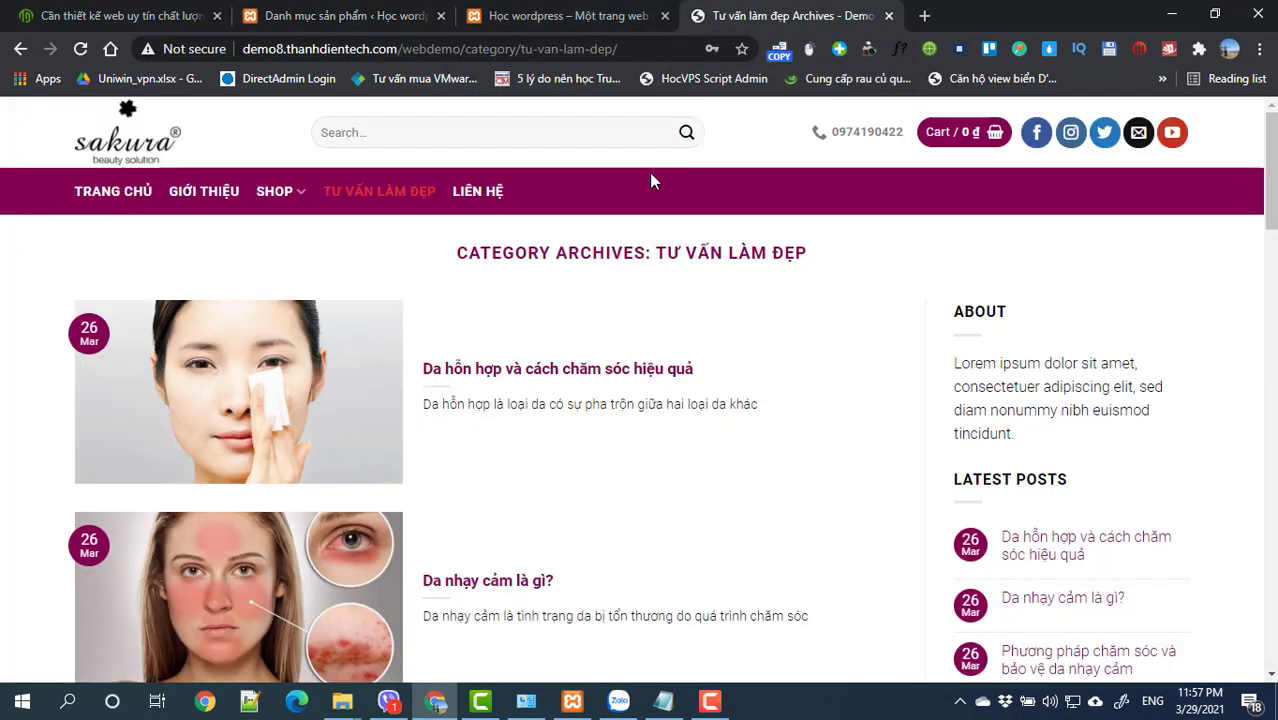
mouse_move(274, 200)
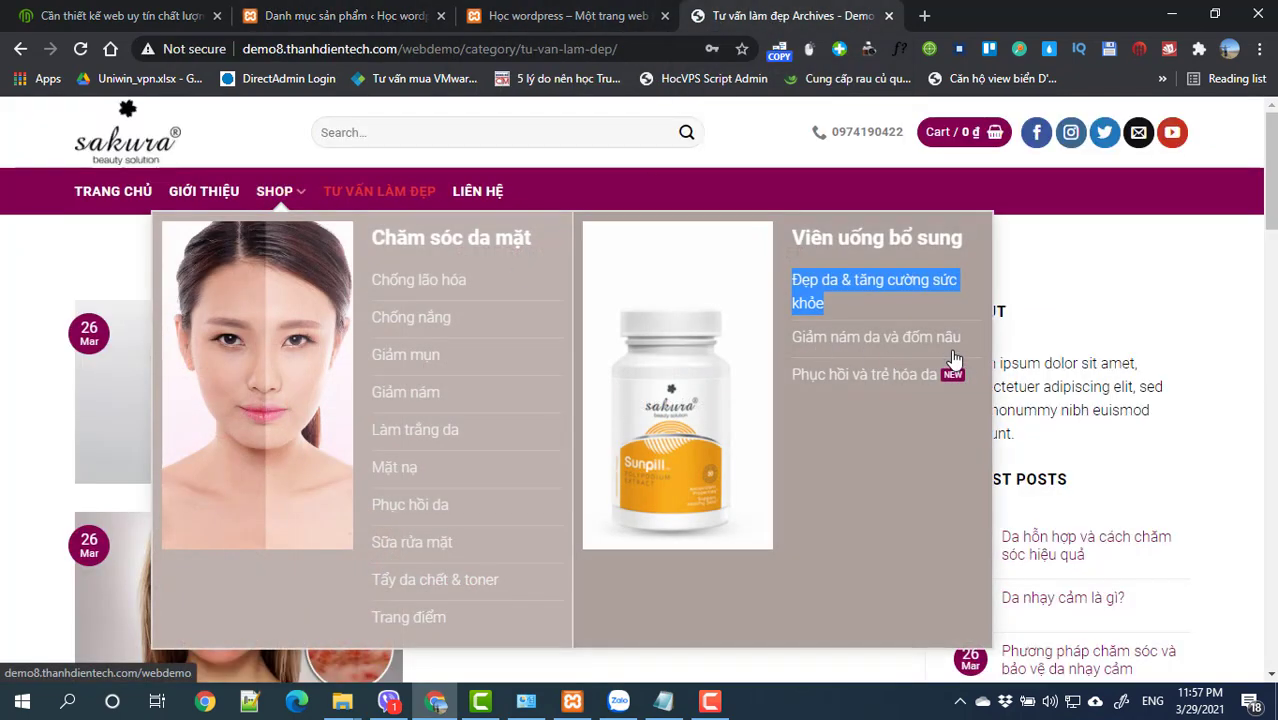
left_click_drag(786, 348, 934, 337)
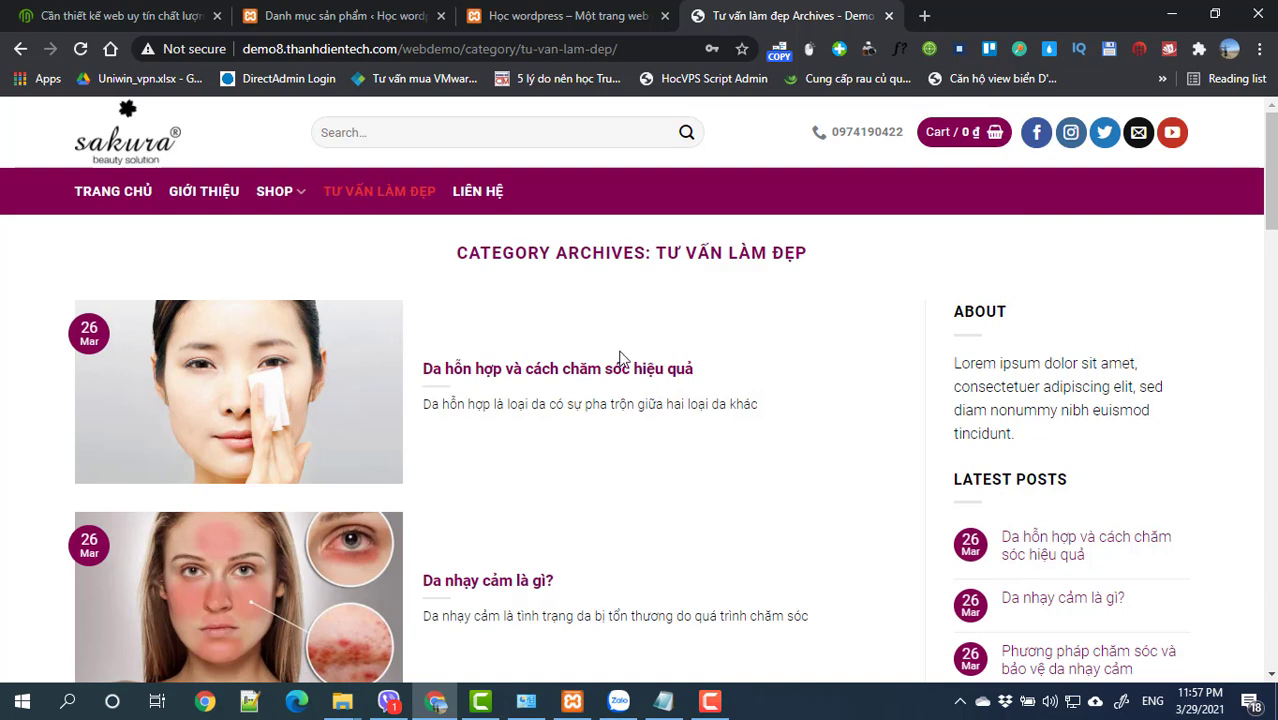
mouse_move(281, 203)
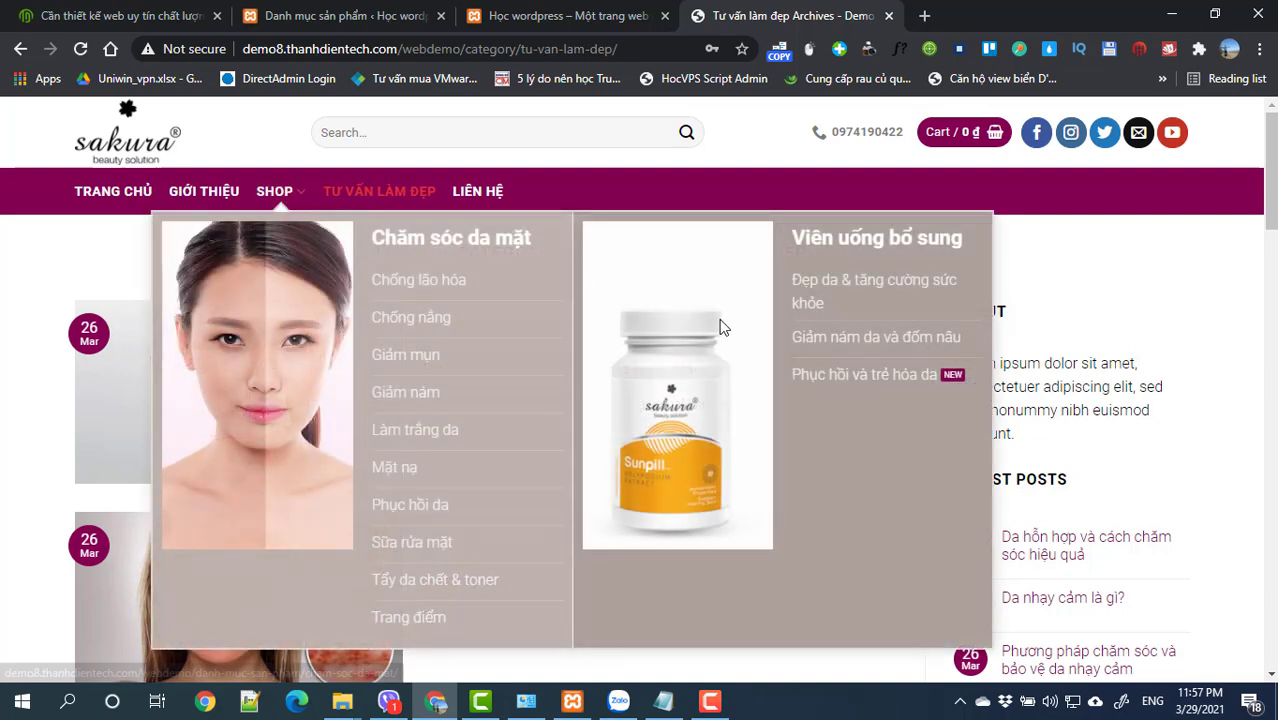
left_click_drag(790, 337, 949, 339)
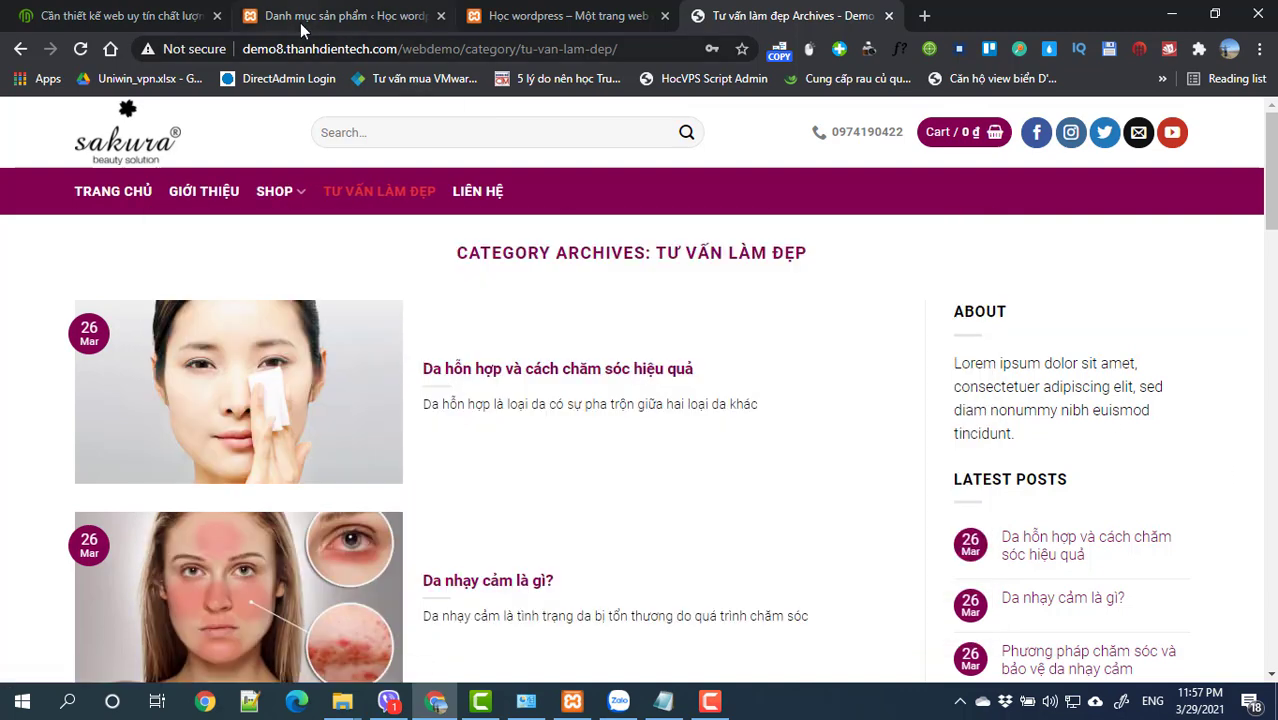
Step: Add a product category named "Giảm nám da và đốm nâu" under VIÊN UỐNG BỔ SUNG on the local site
left_click(300, 23)
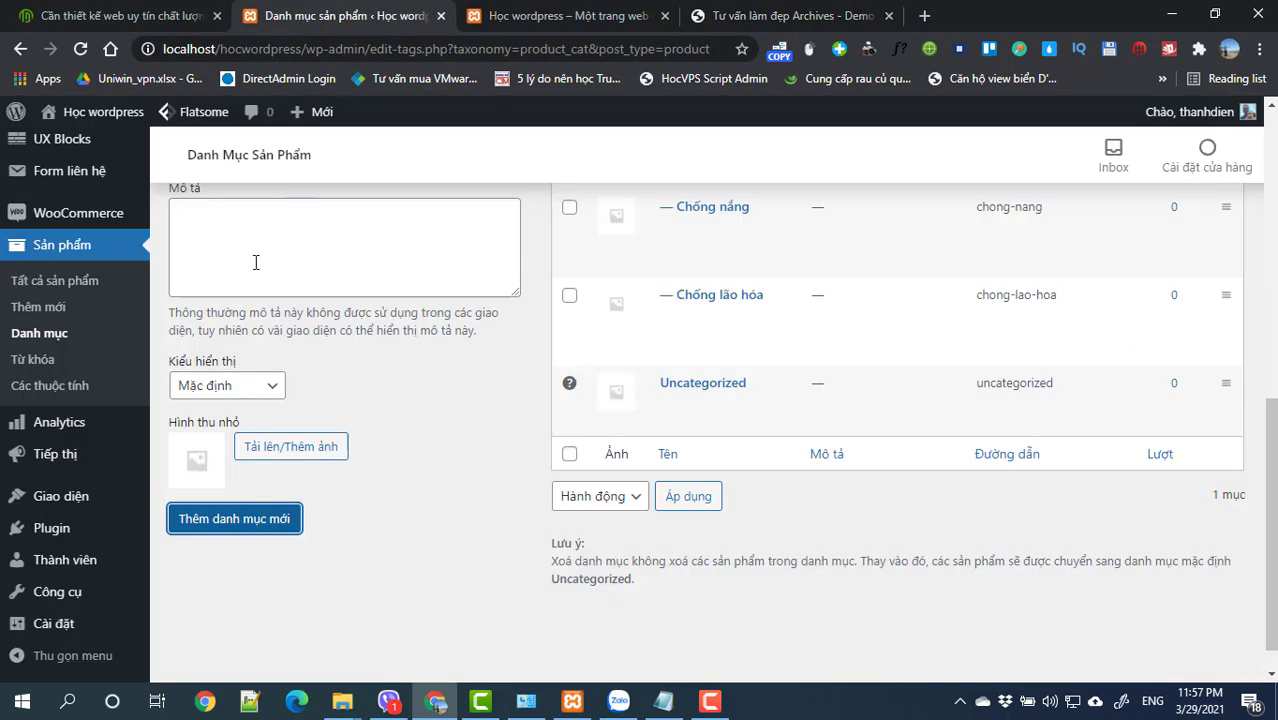
scroll(265, 275, "up", 4)
left_click(263, 277)
type("Giảm nám da & đốm nâu")
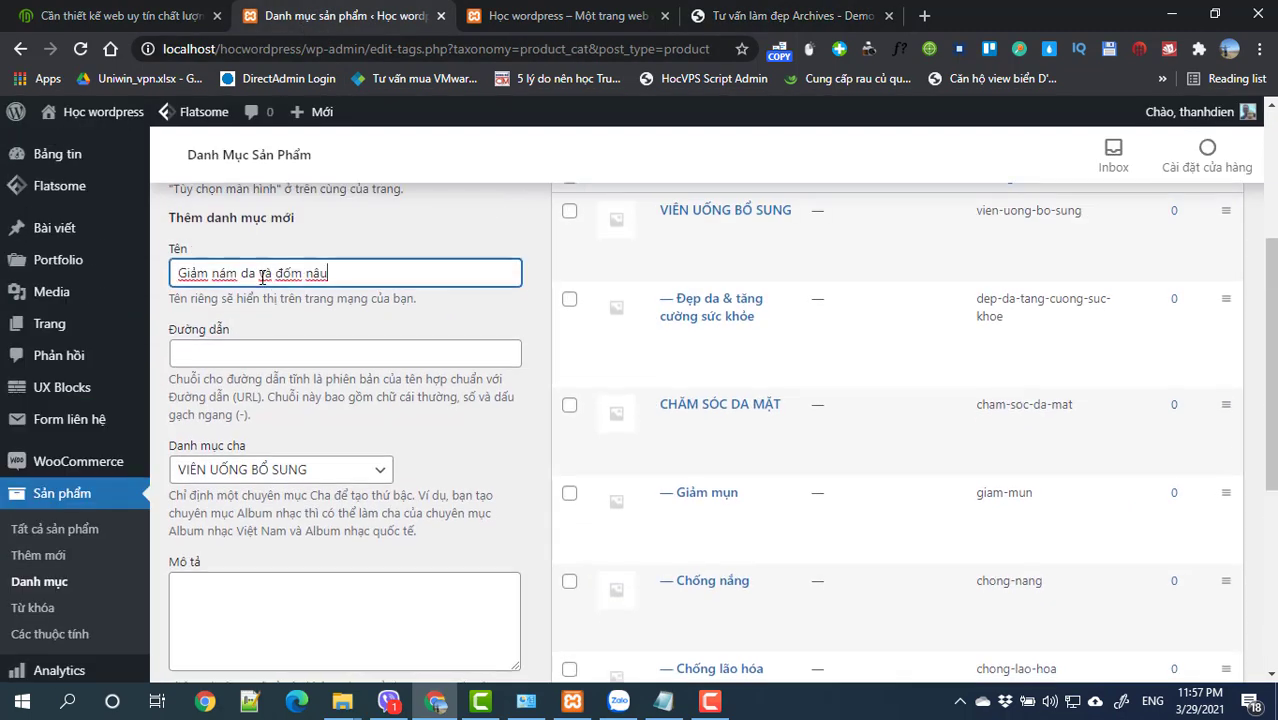
scroll(258, 500, "down", 4)
left_click(240, 483)
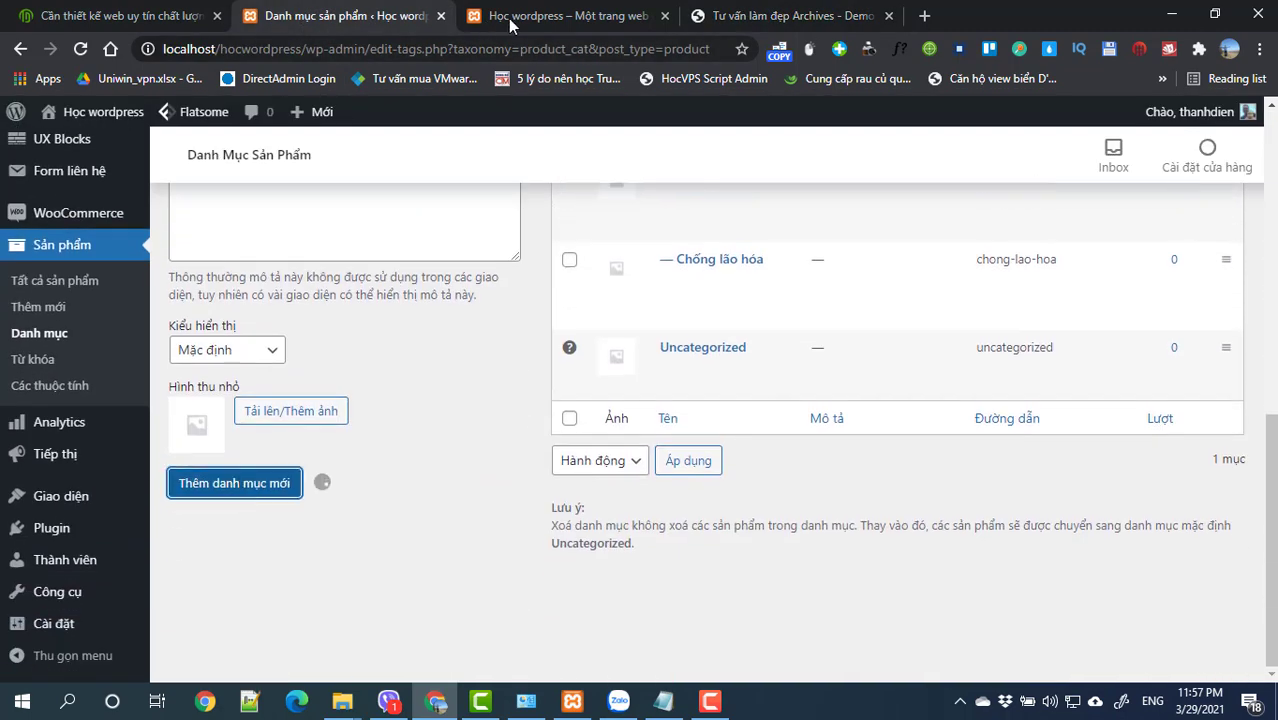
Step: Copy the name "Phục hồi và trẻ hóa da" from the demo site's Shop submenu
left_click(725, 28)
mouse_move(276, 203)
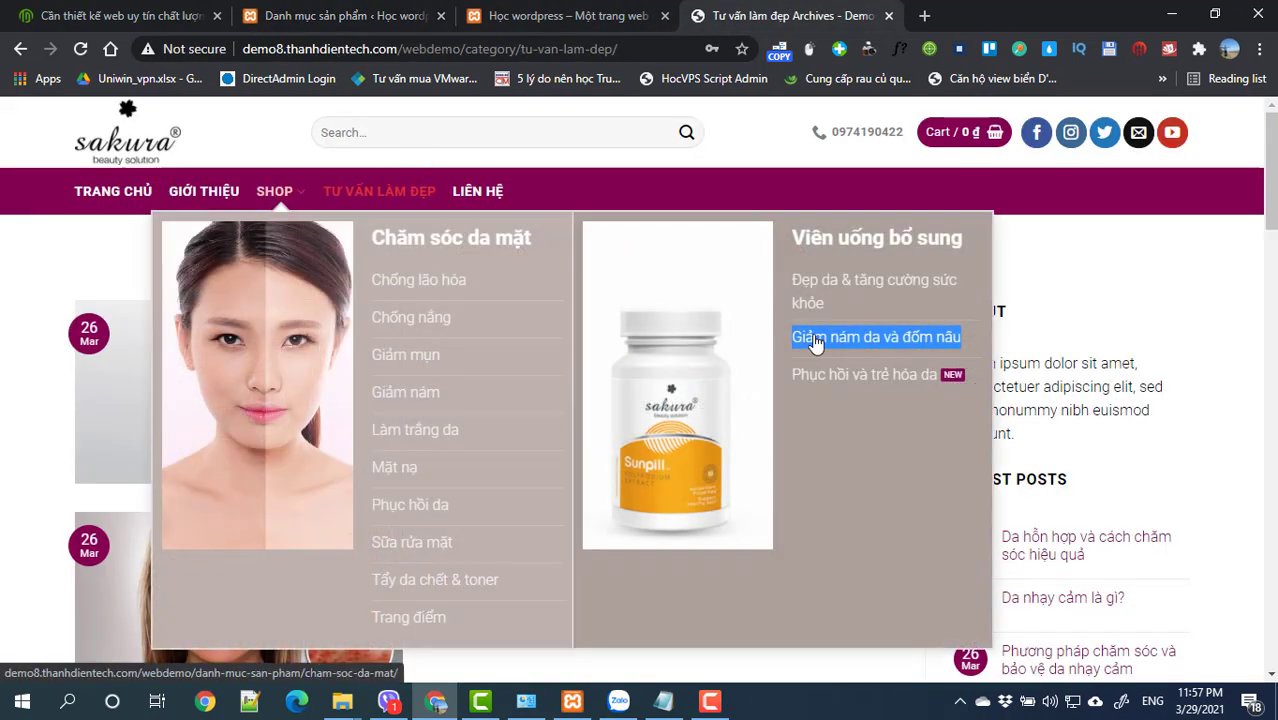
left_click_drag(937, 376, 793, 377)
key("ctrl+c")
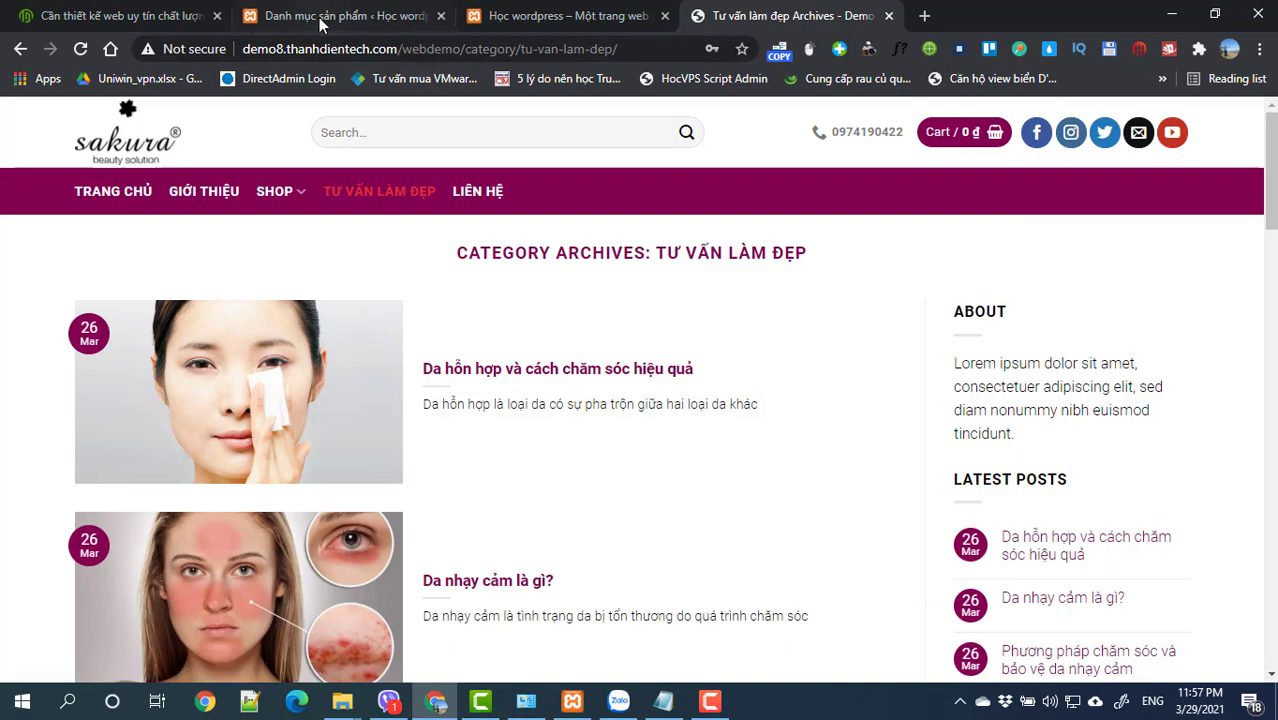
Step: Add the product category "Phục hồi và trẻ hóa da" under VIÊN UỐNG BỔ SUNG and check it in the category list
left_click(325, 18)
scroll(340, 365, "up", 4)
scroll(300, 390, "up", 2)
left_click(268, 428)
key("ctrl+v")
scroll(269, 424, "down", 1)
scroll(269, 424, "down", 8)
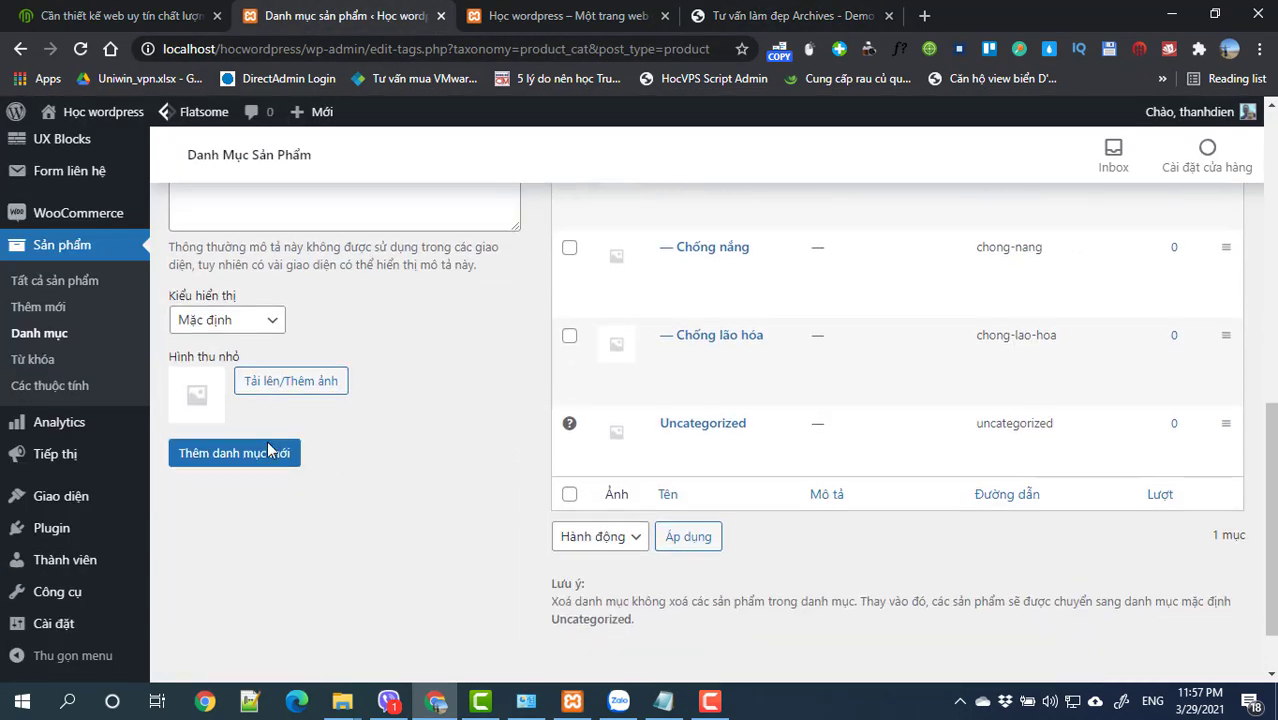
left_click(252, 400)
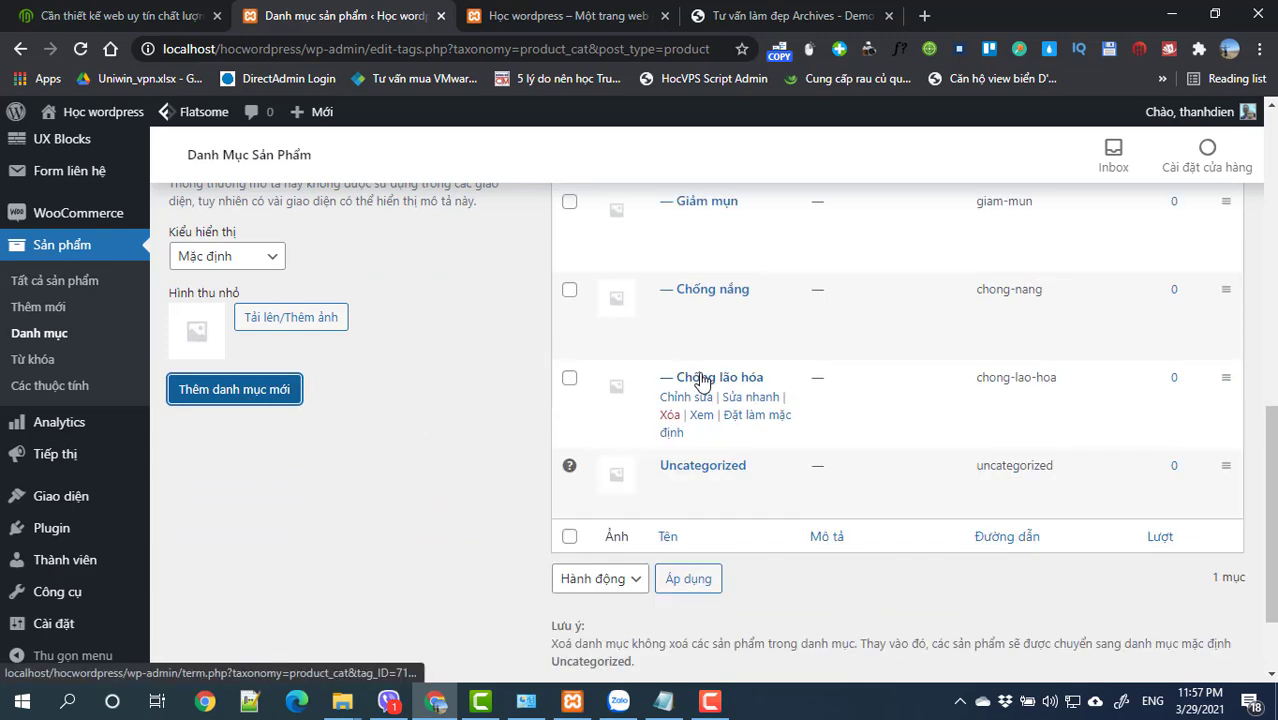
scroll(700, 380, "up", 3)
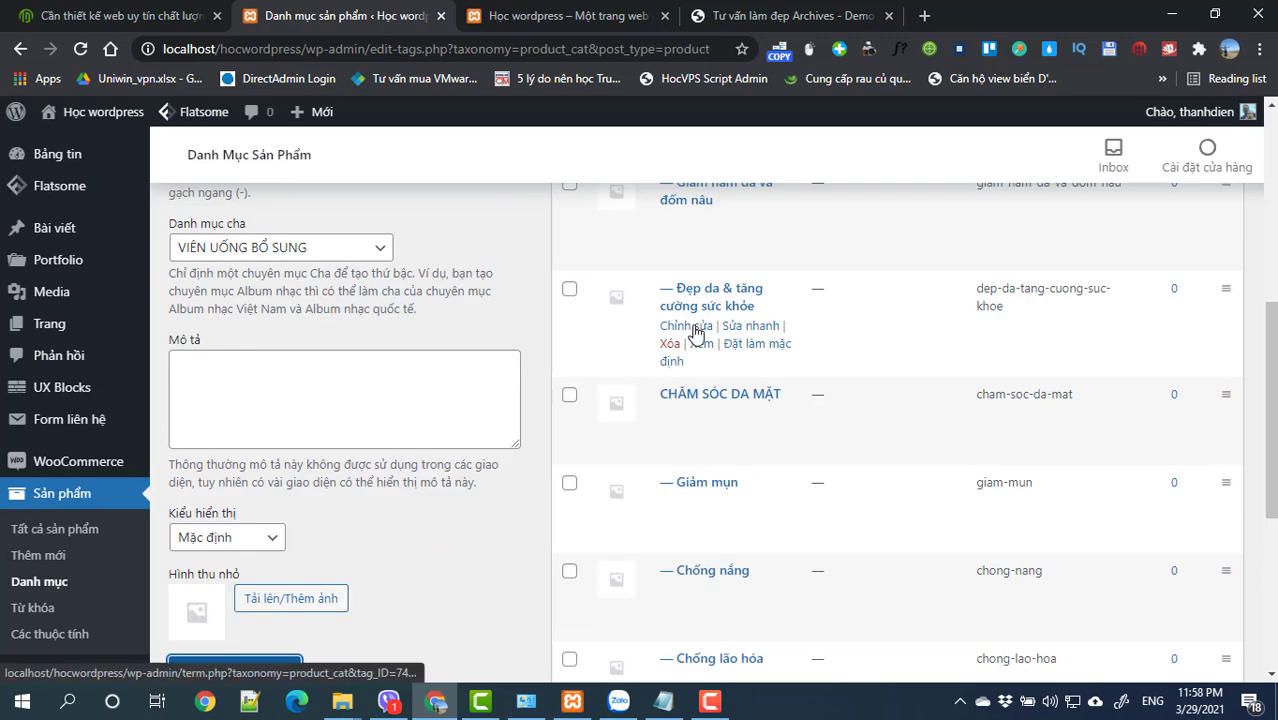
scroll(697, 333, "up", 3)
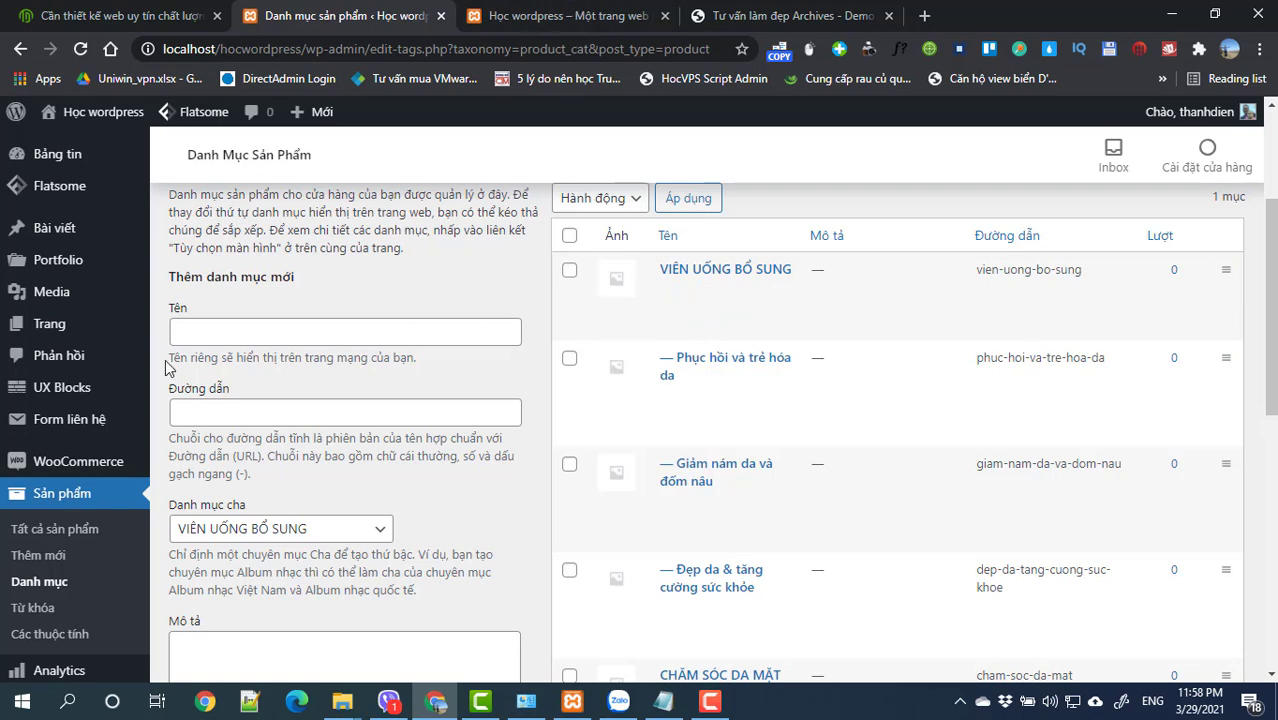
Step: Look over the Tư vấn làm đẹp post archive on the demo site
left_click(722, 28)
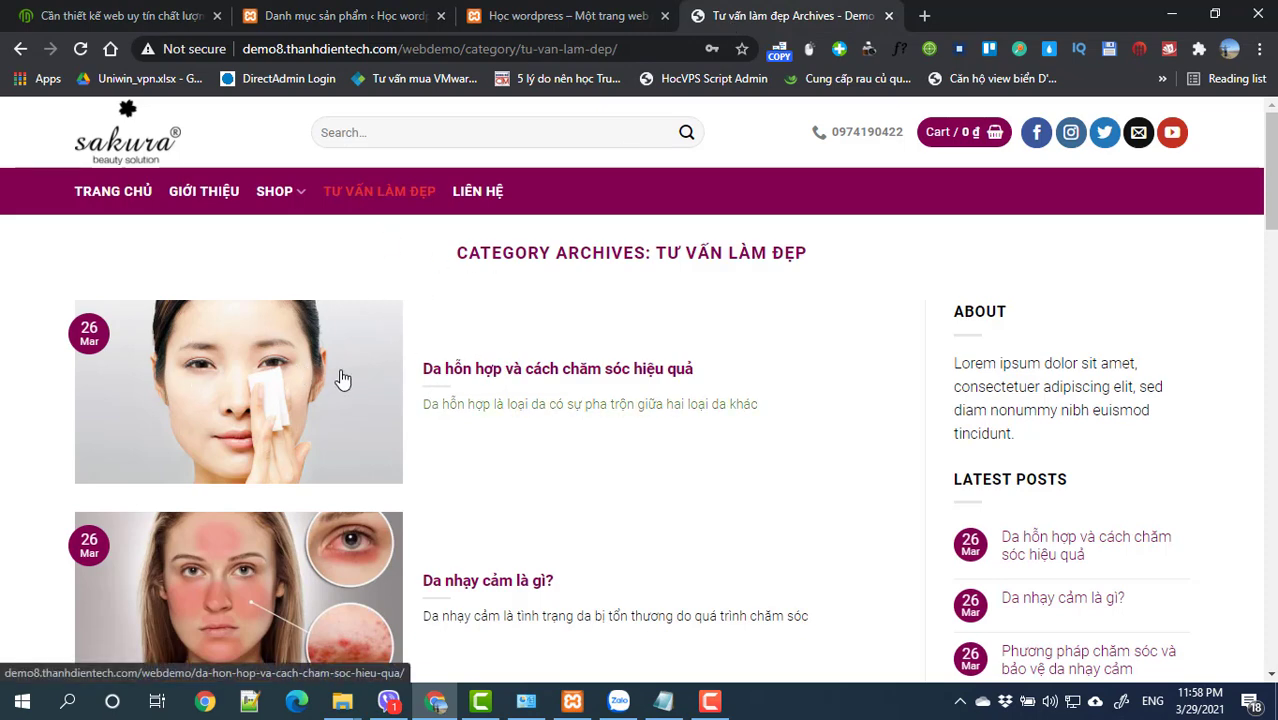
scroll(338, 379, "down", 2)
scroll(362, 290, "up", 2)
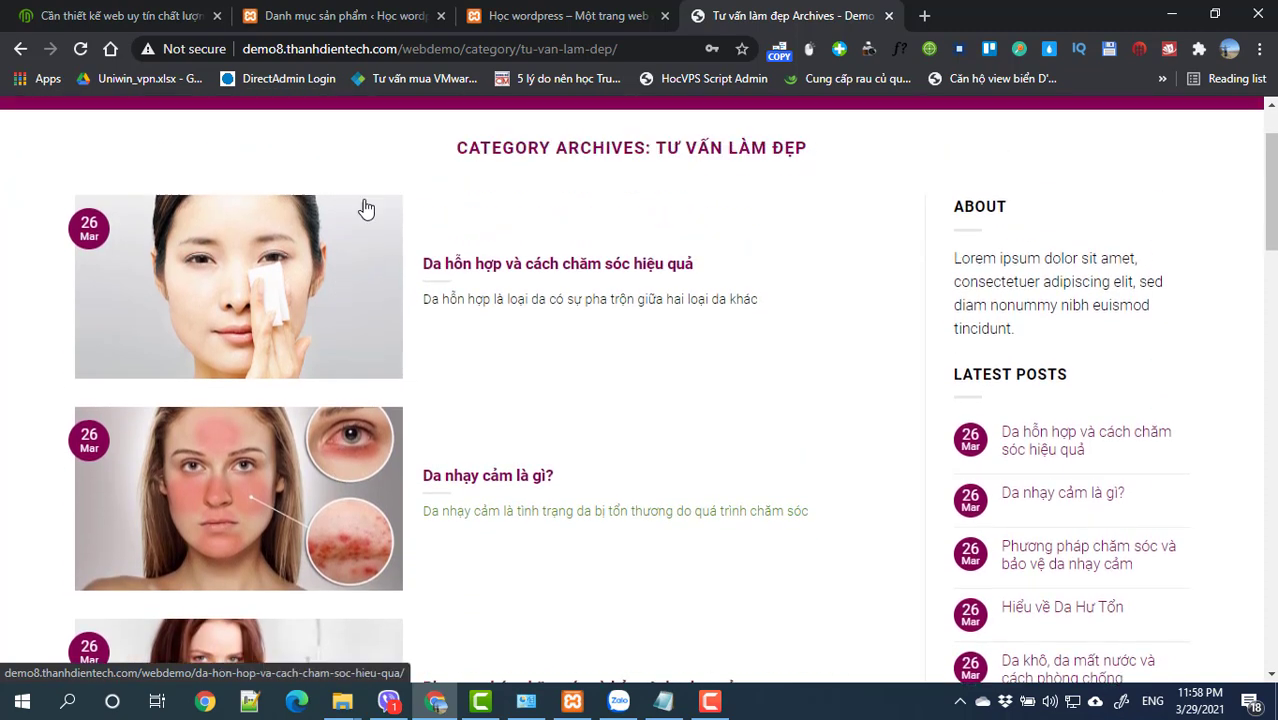
Step: Bulk-delete the Style and Uncategorized post categories on the local site
left_click(400, 16)
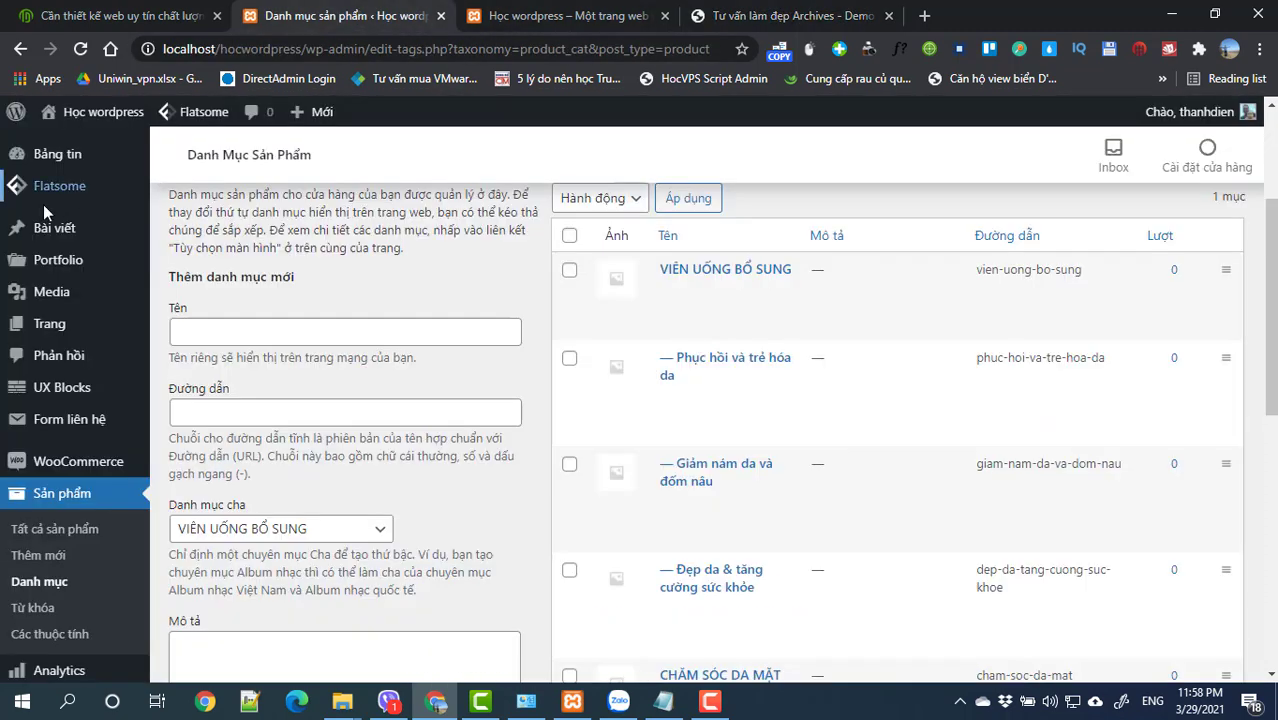
mouse_move(50, 228)
left_click(202, 285)
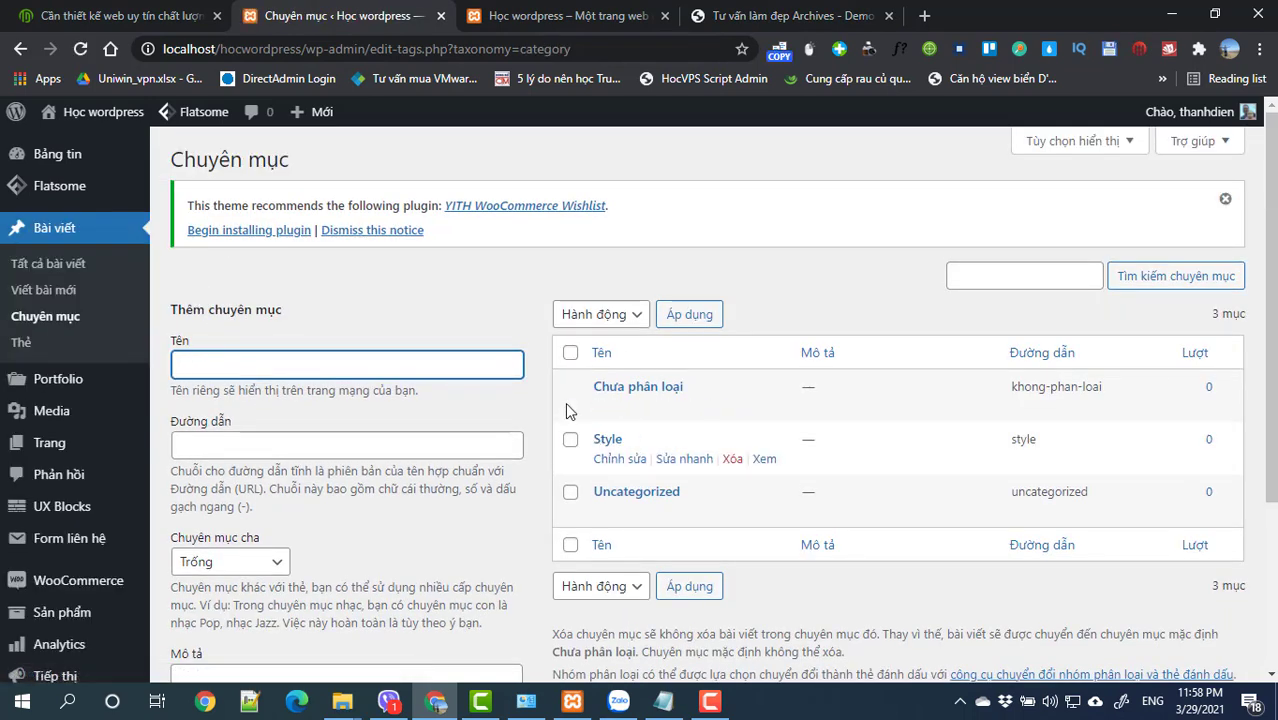
left_click(570, 352)
left_click(598, 314)
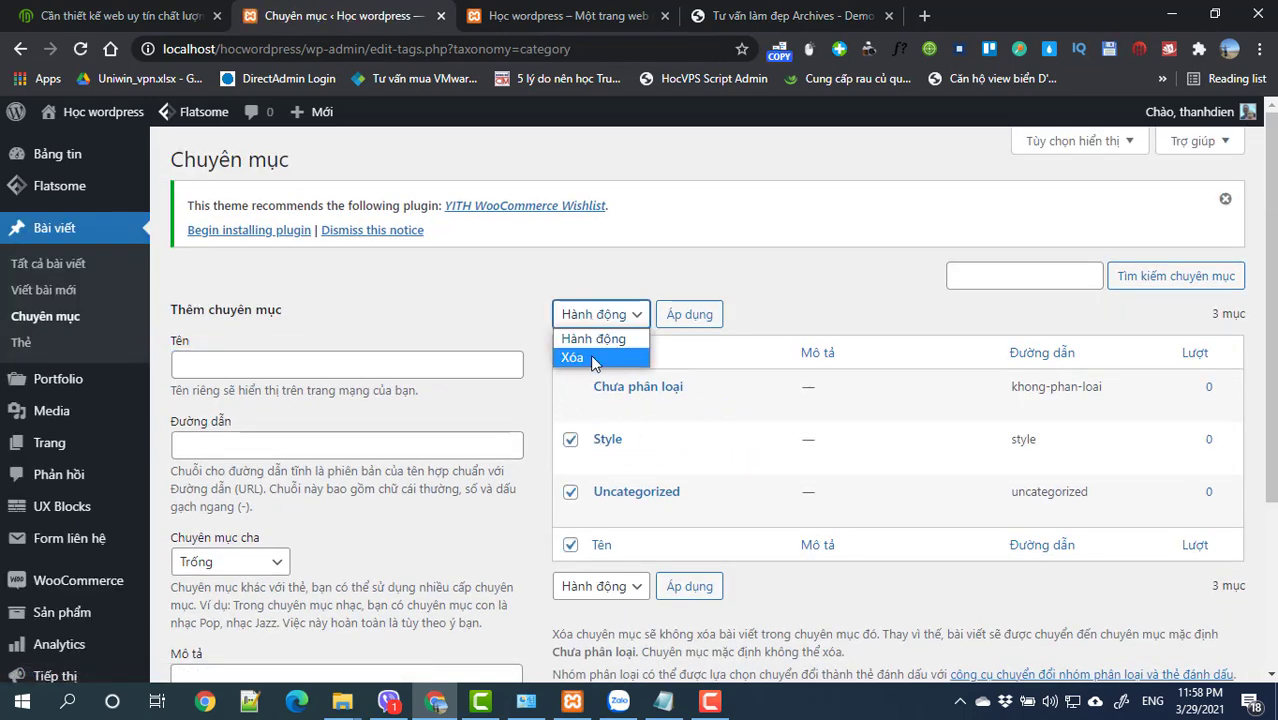
left_click(593, 358)
left_click(665, 316)
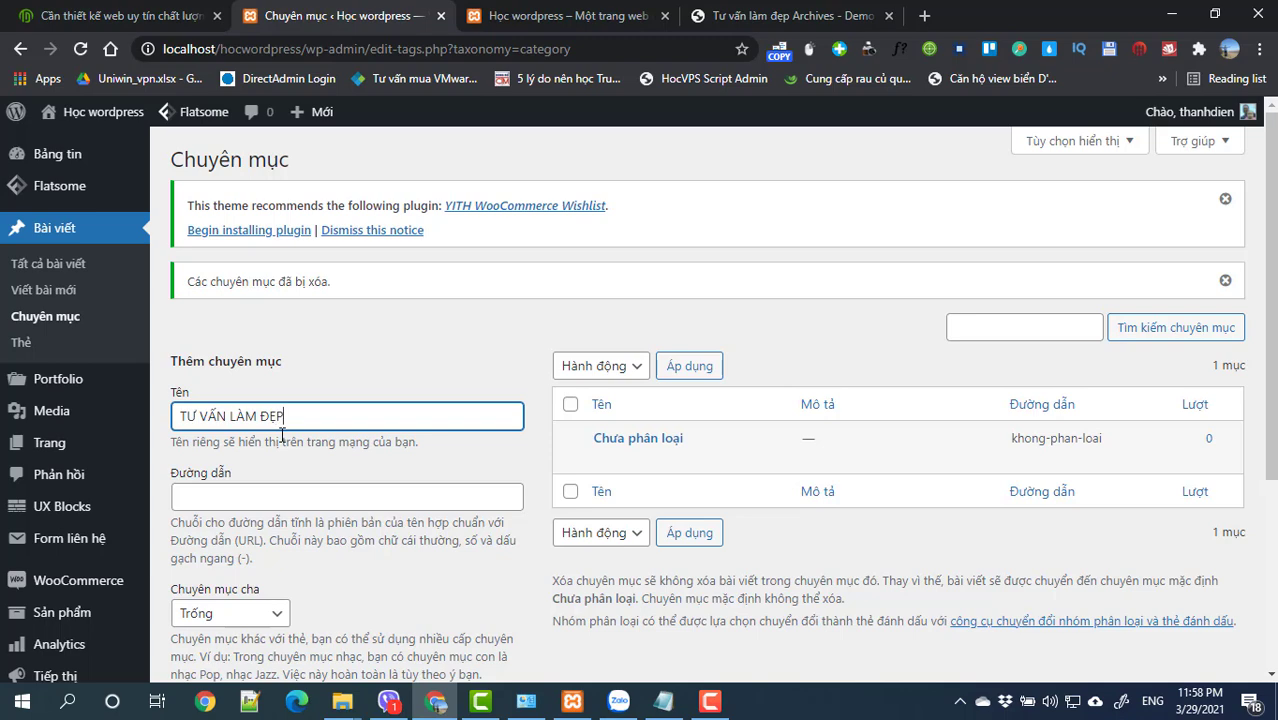
Step: Add a top-level post category named "TƯ VẤN LÀM ĐẸP" and check it in the category list
scroll(282, 435, "down", 3)
left_click(237, 586)
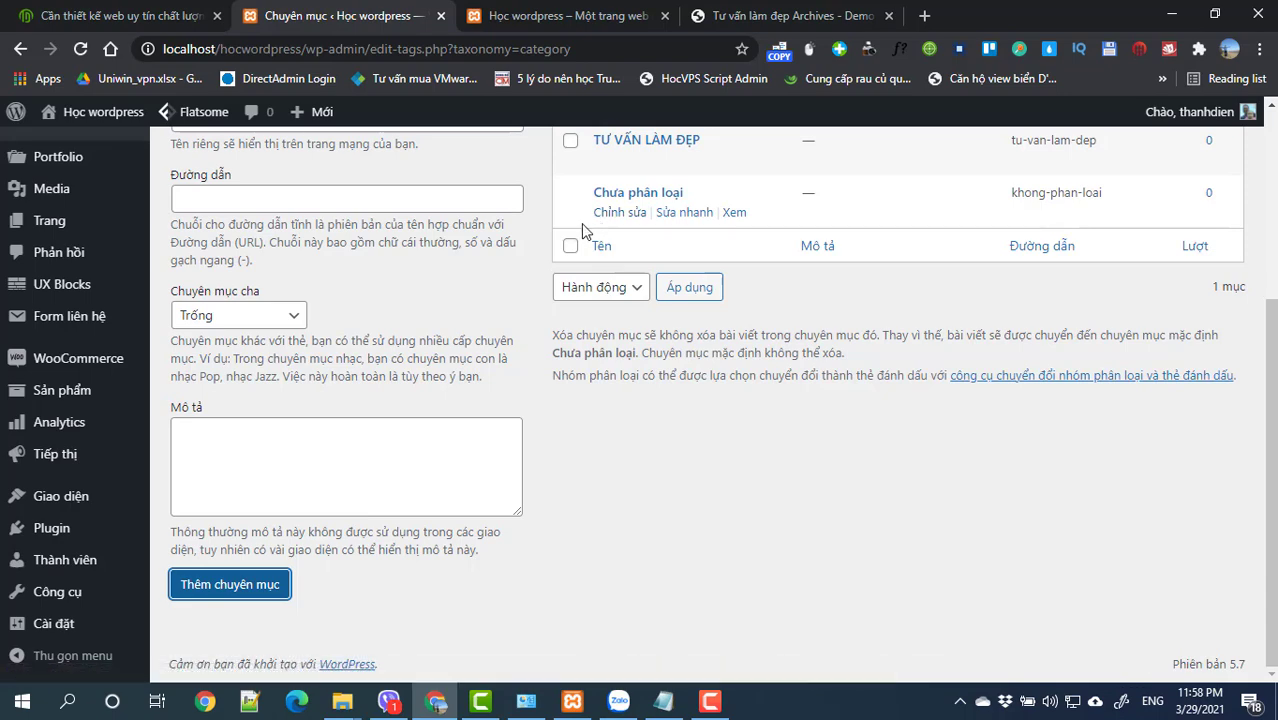
scroll(497, 292, "up", 3)
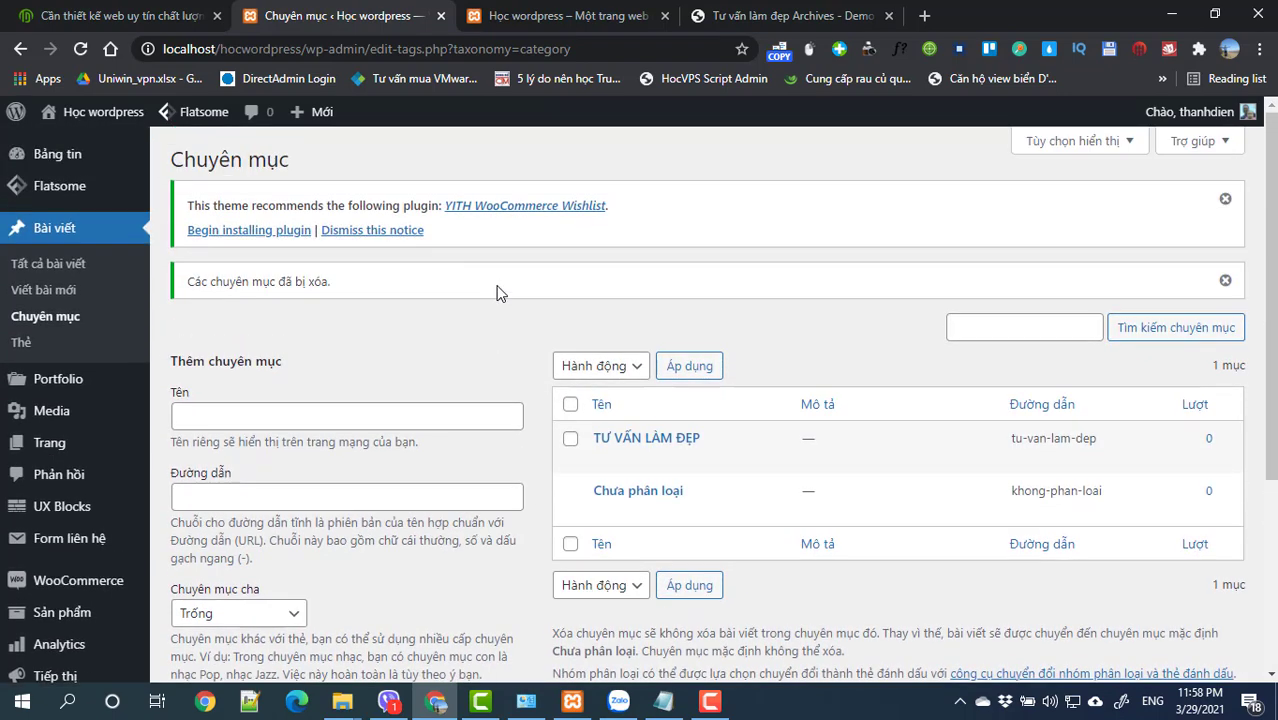
Step: Compare the header menus of the local and demo sites, and open menu management in the local WordPress admin
left_click(588, 20)
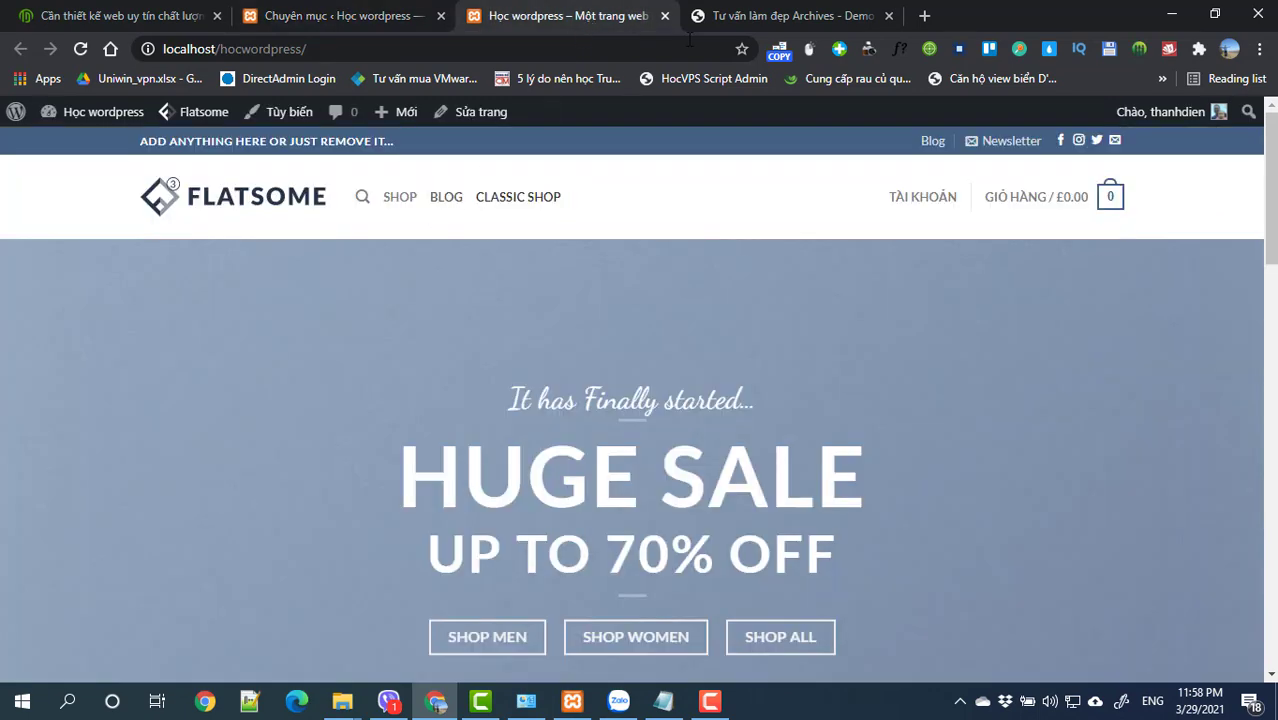
left_click(742, 16)
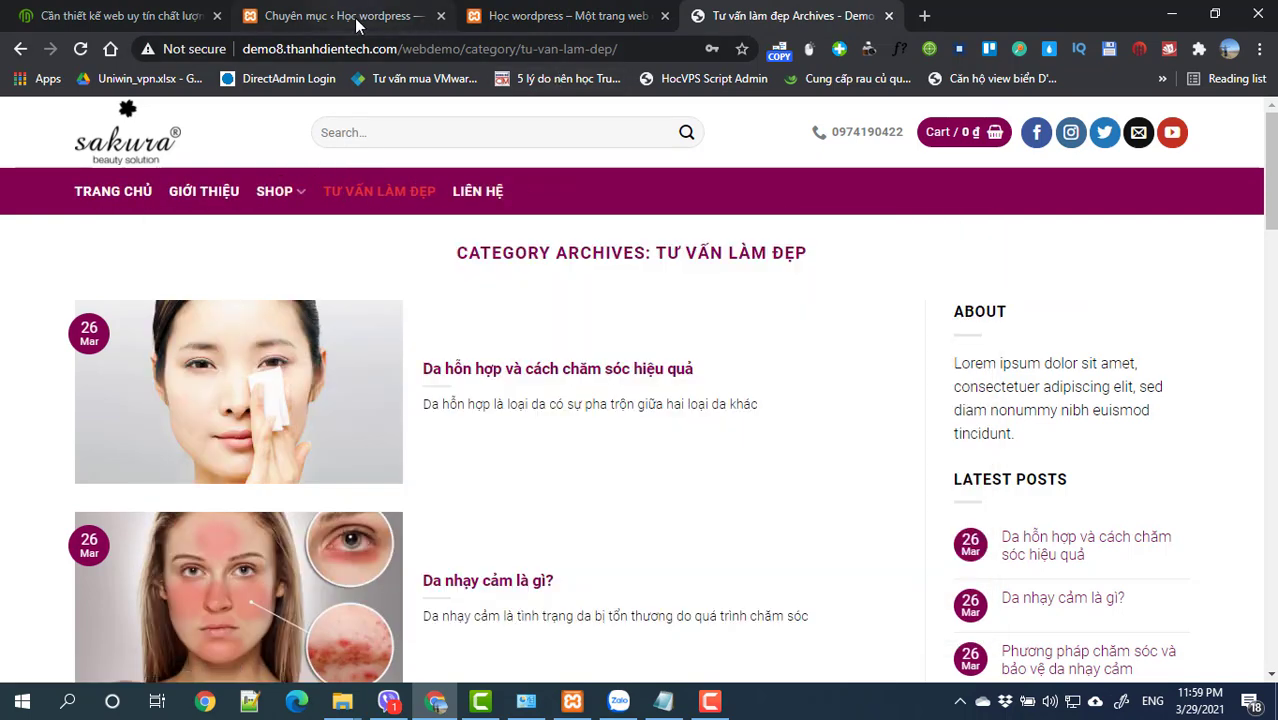
left_click(357, 25)
scroll(85, 452, "down", 1)
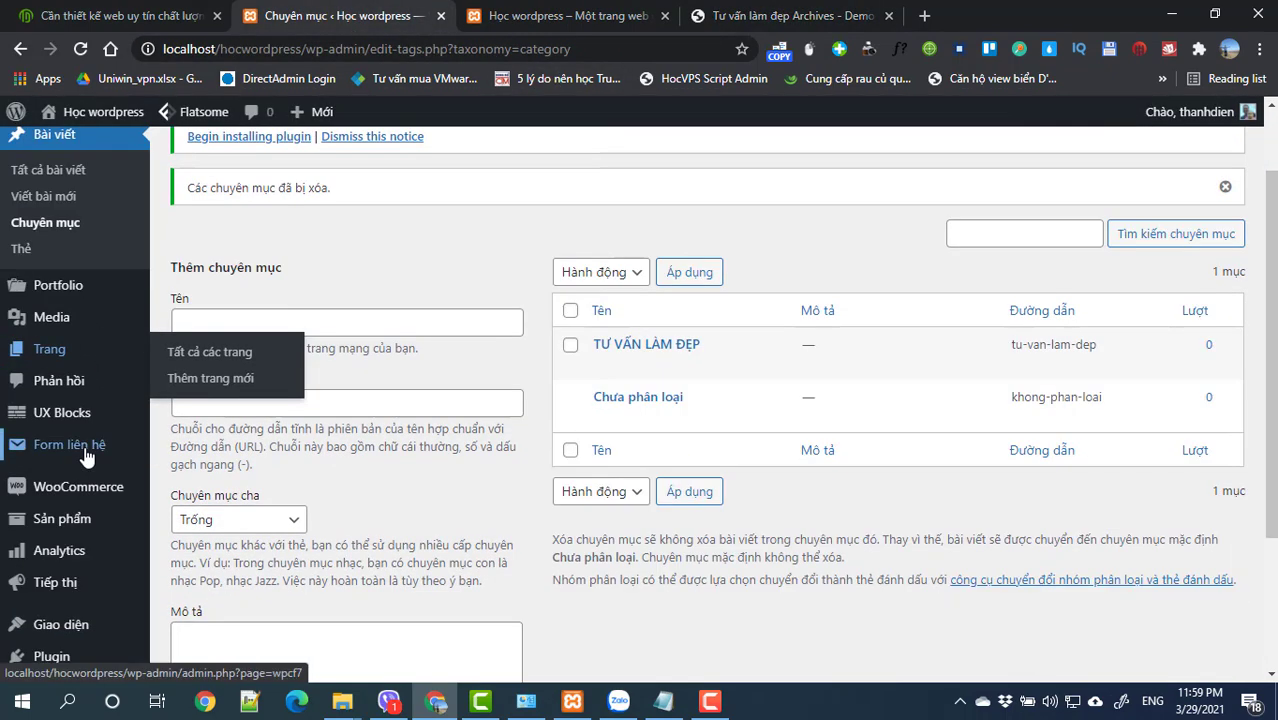
scroll(85, 452, "down", 1)
mouse_move(70, 538)
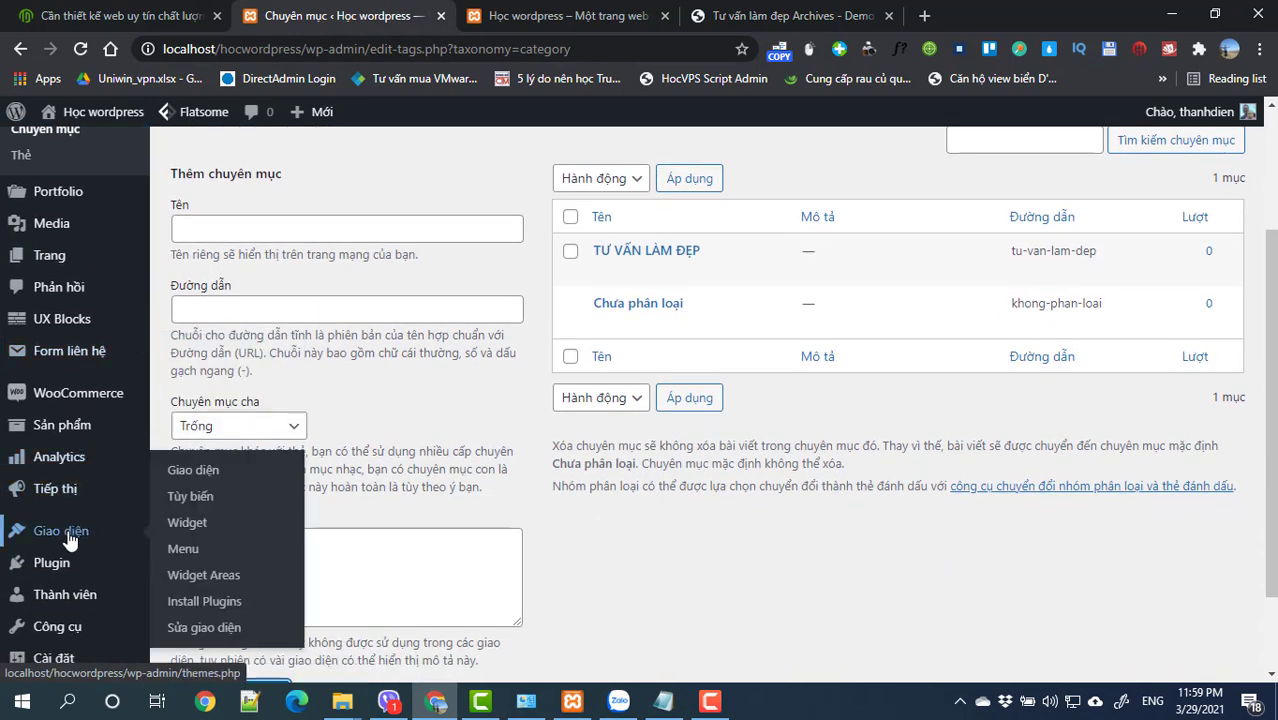
left_click(199, 560)
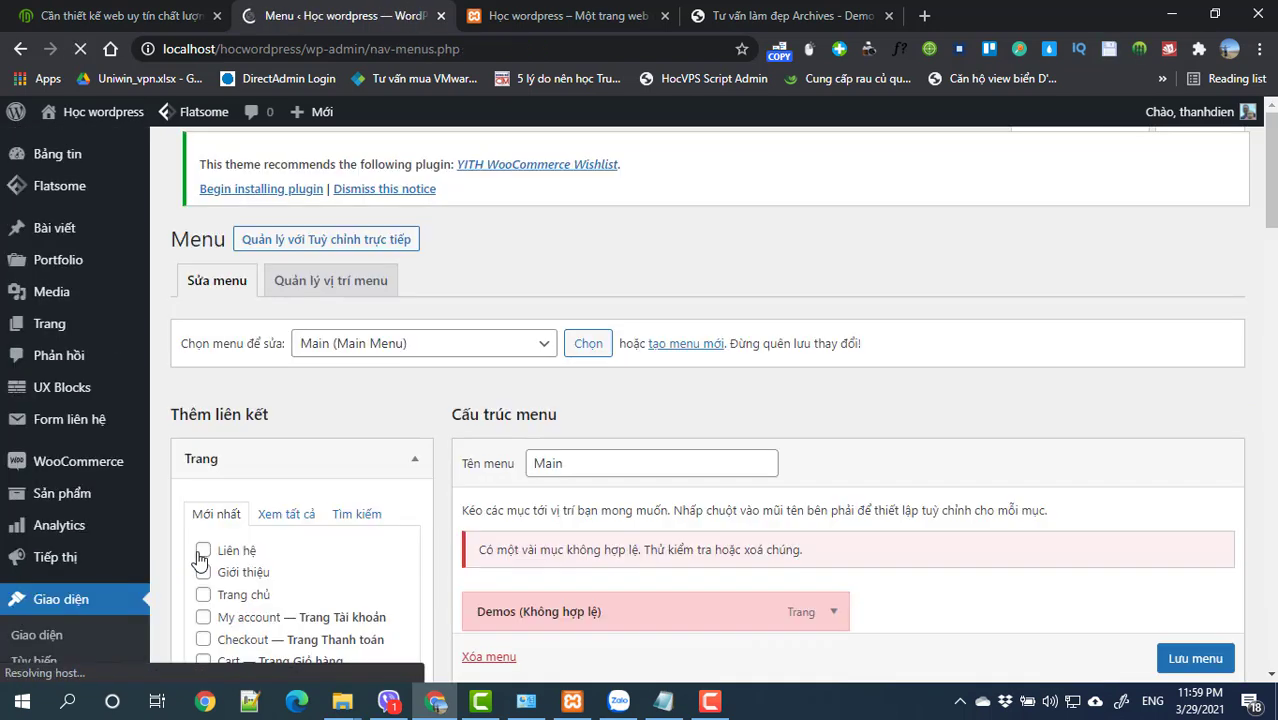
Step: Create a new menu named "Menu chính" assigned to the Main Menu and Main Menu - Mobile locations, discarding changes on the Main menu
left_click(690, 351)
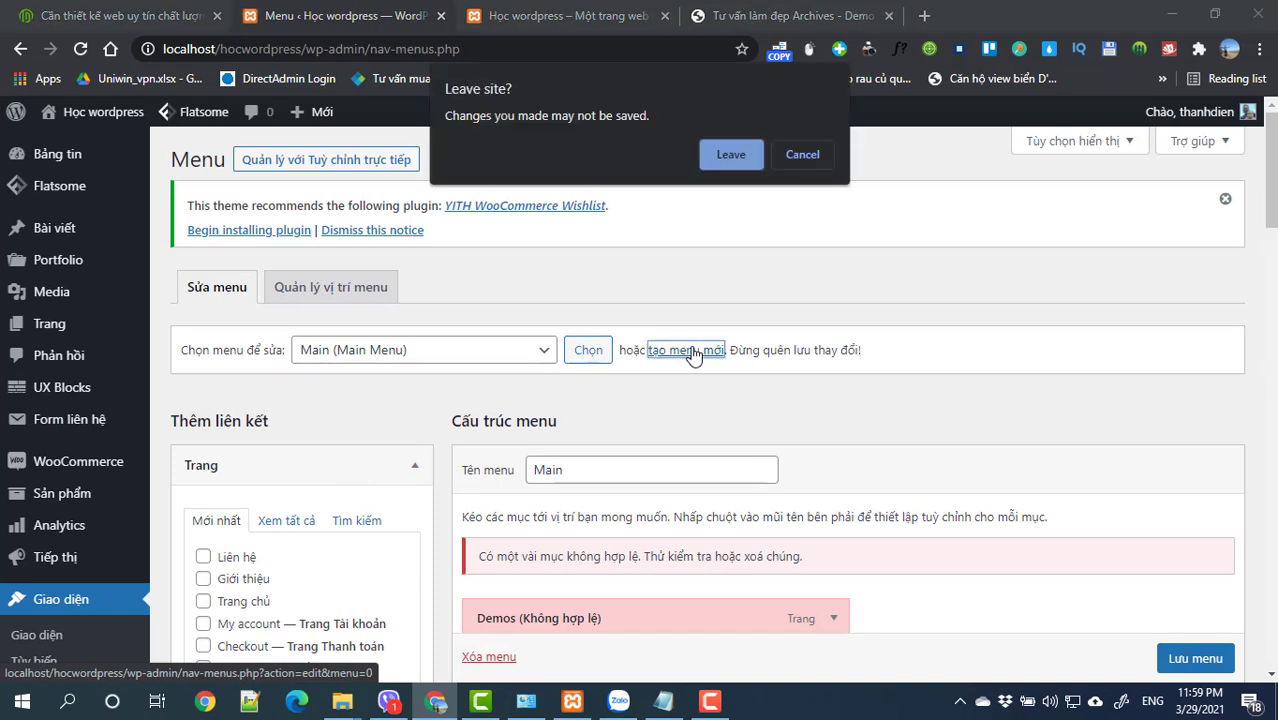
left_click(730, 155)
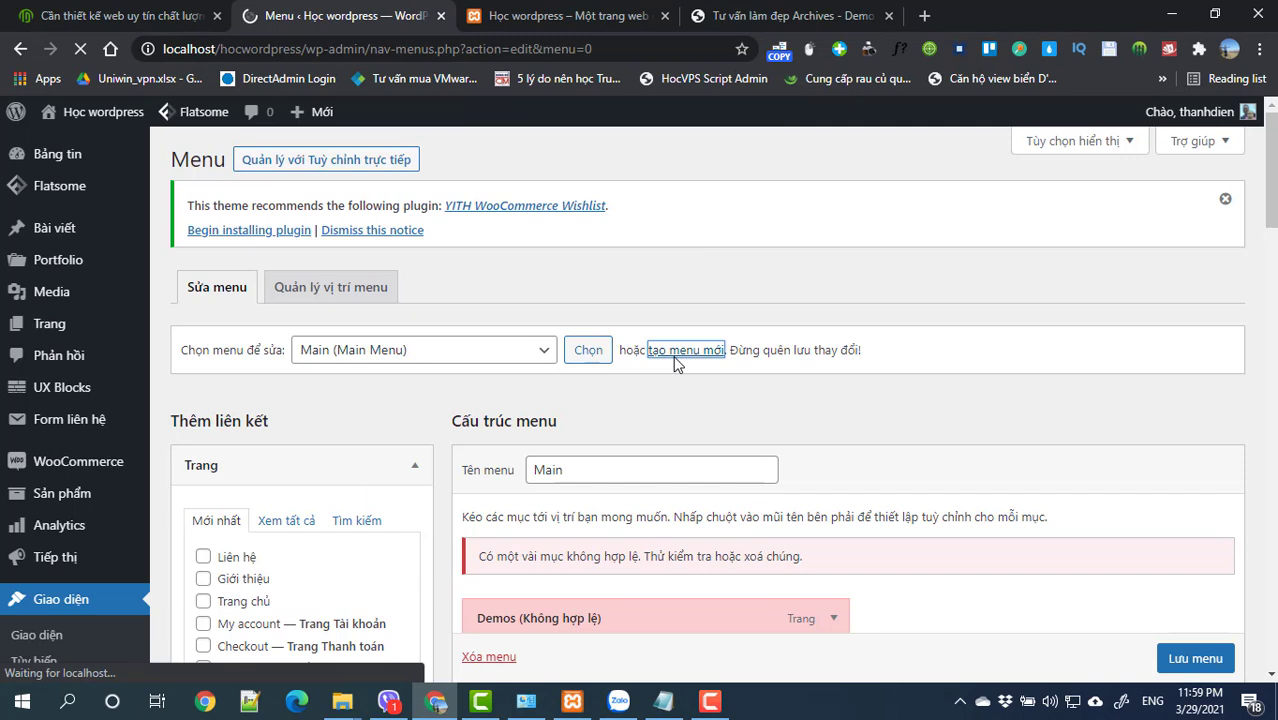
left_click(630, 474)
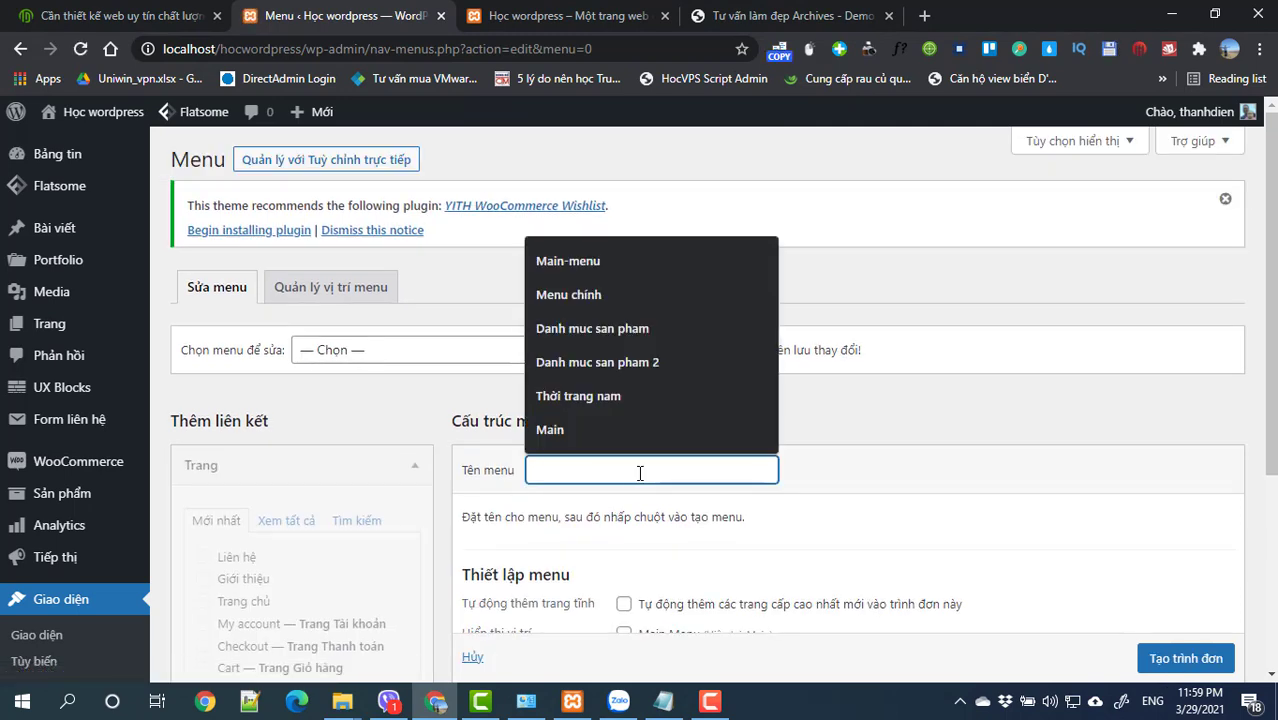
left_click(580, 295)
scroll(845, 535, "down", 2)
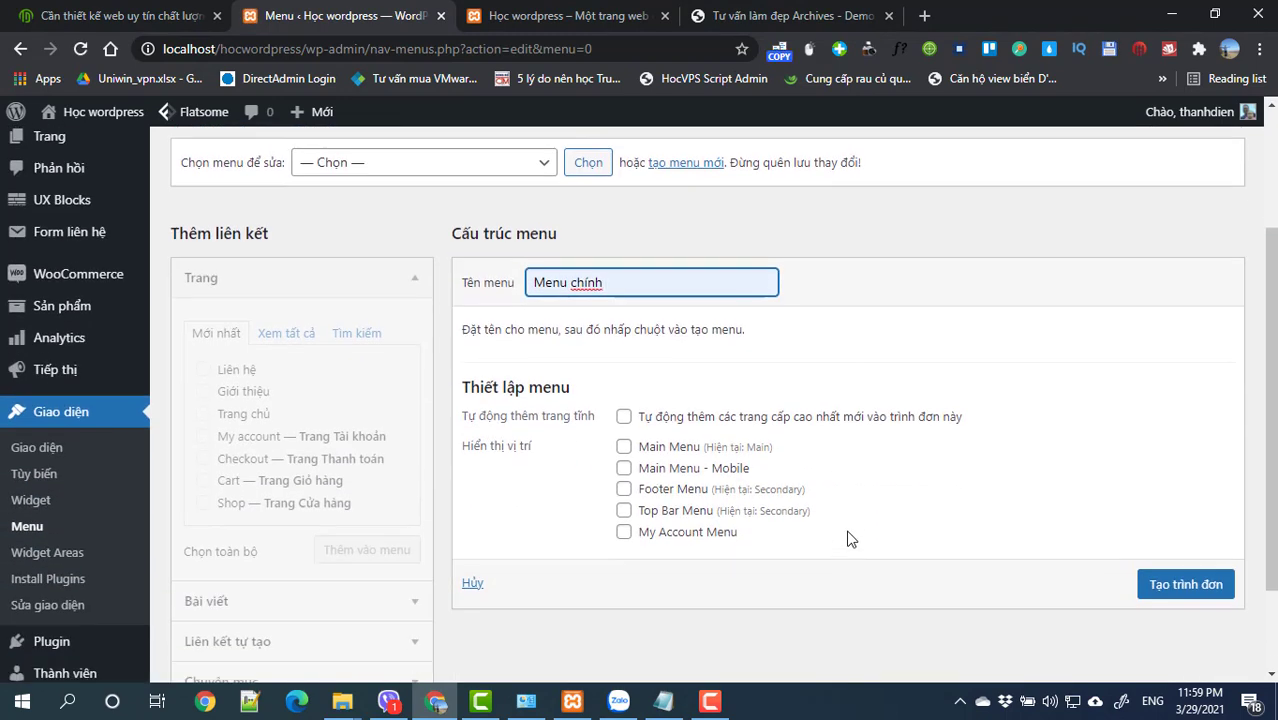
left_click(623, 447)
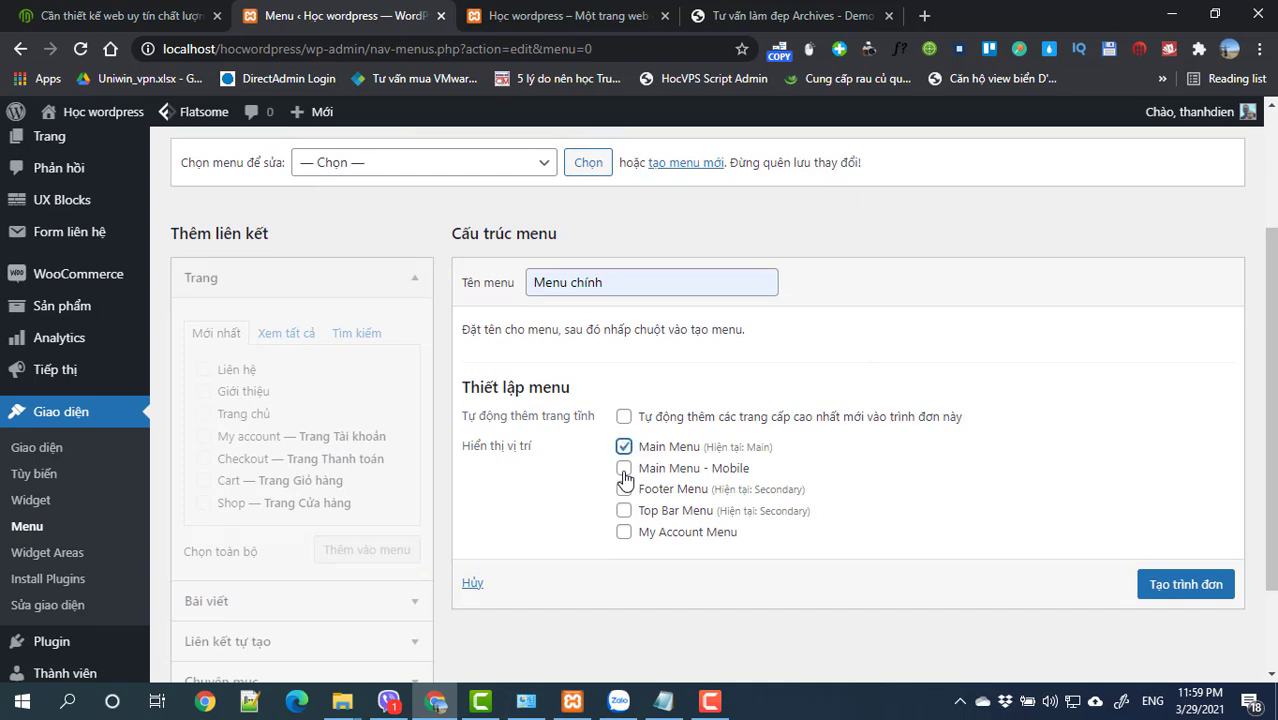
left_click(1185, 591)
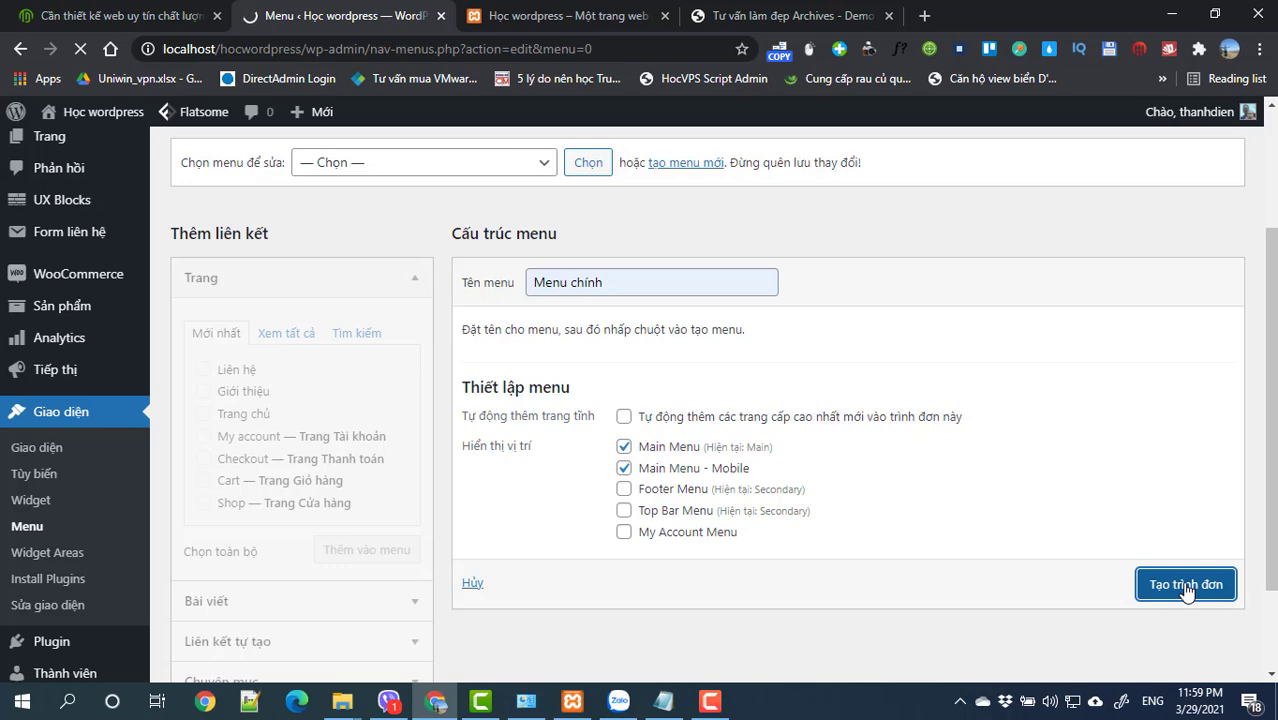
Step: Mark the pages Trang chủ, Giới thiệu, Liên hệ and Shop for inclusion in Menu chính
scroll(580, 455, "down", 3)
left_click(204, 320)
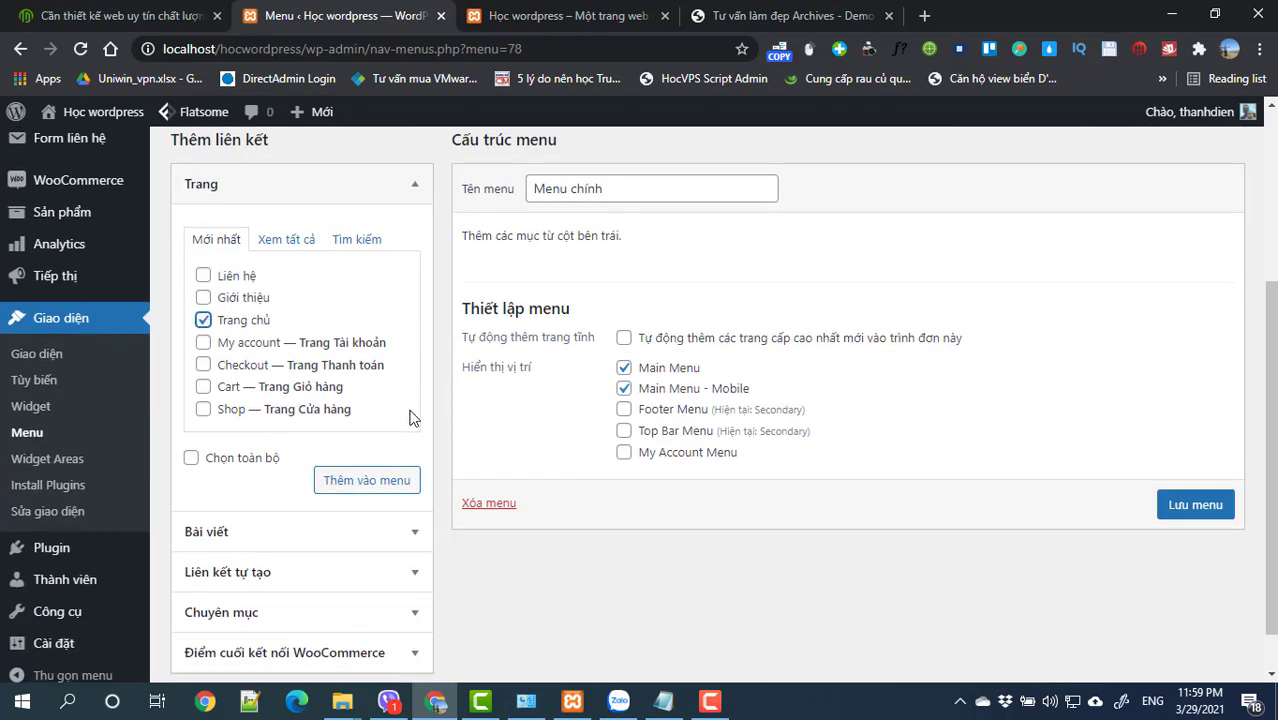
left_click(204, 297)
left_click(203, 275)
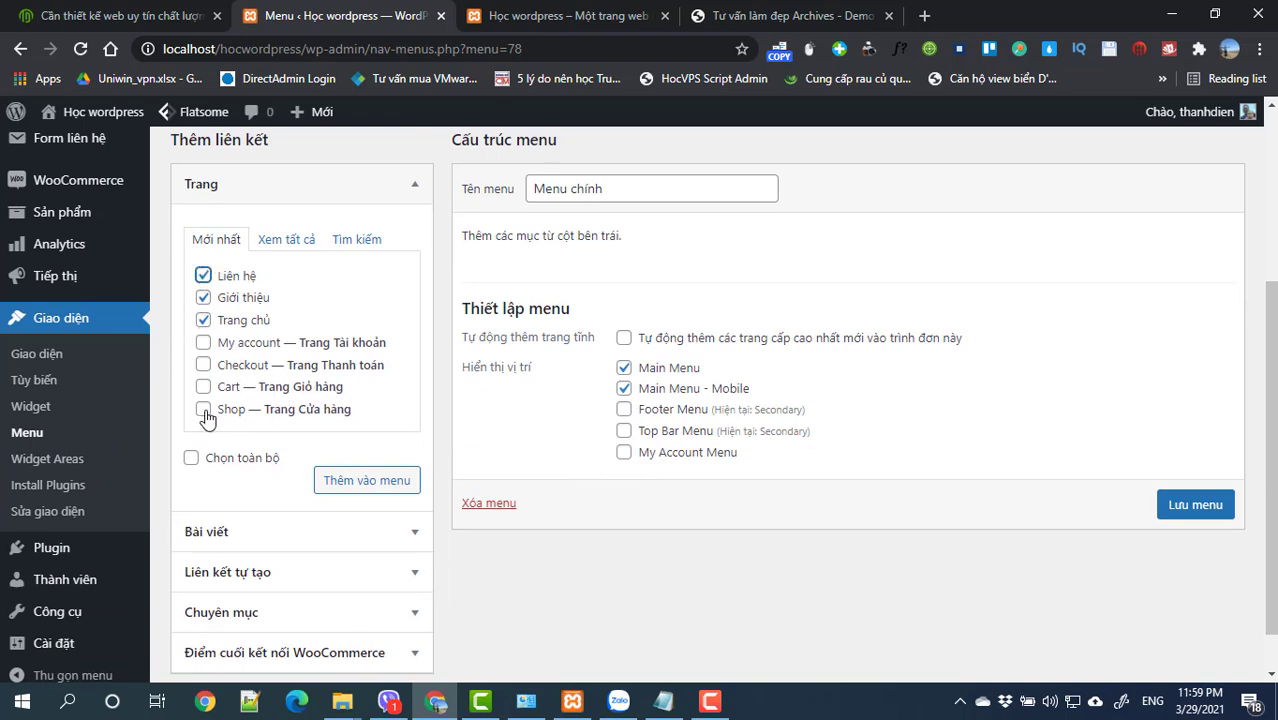
scroll(300, 460, "down", 1)
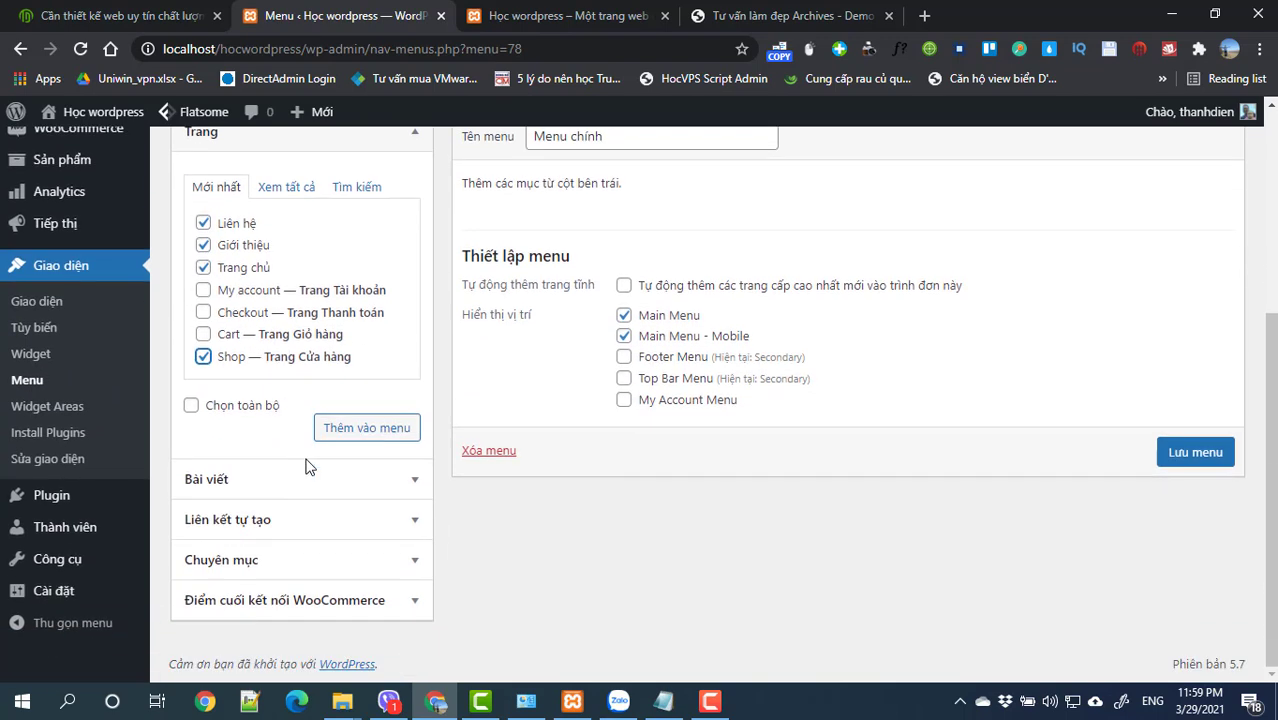
Step: List all post categories among the menu links and mark TƯ VẤN LÀM ĐẸP
left_click(242, 568)
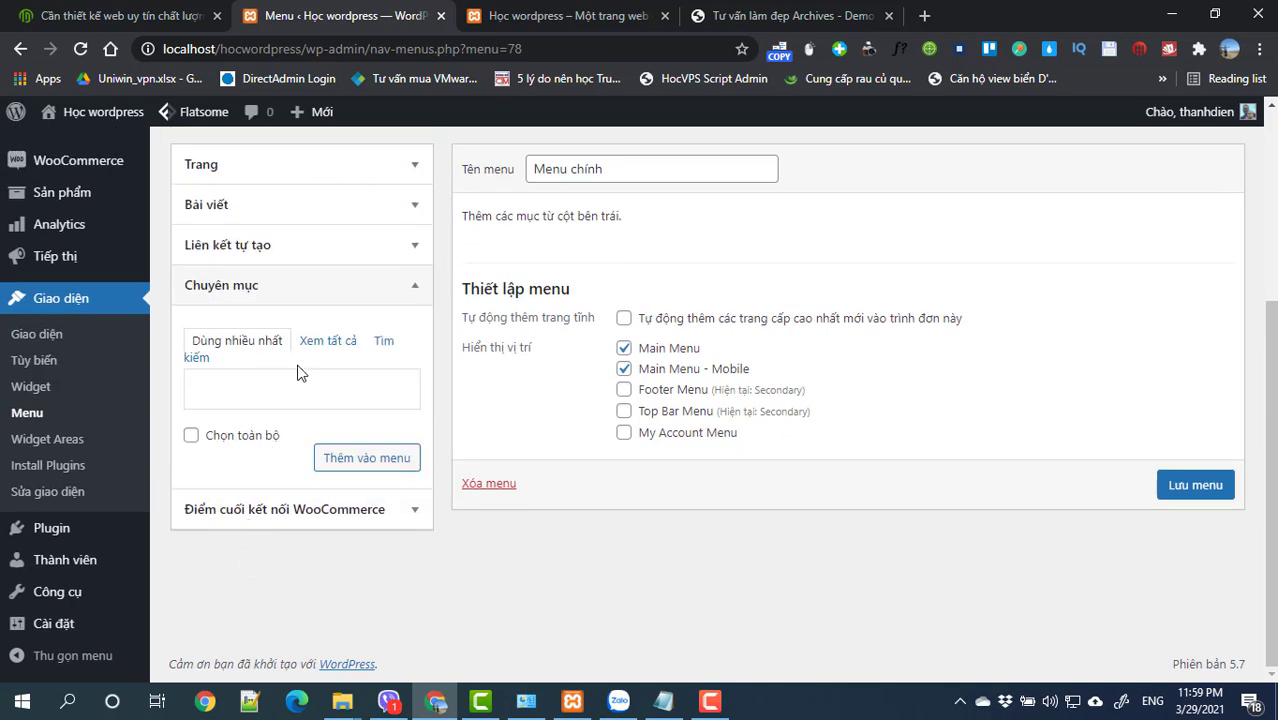
left_click(320, 342)
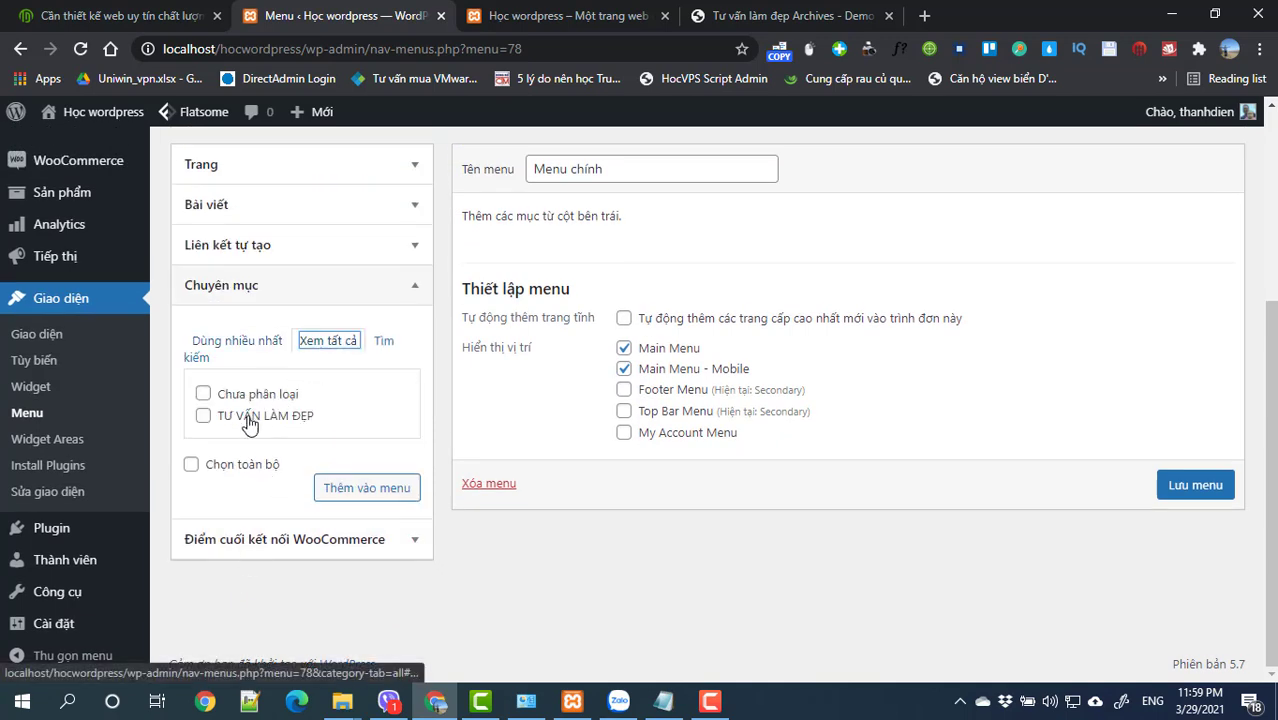
left_click(203, 415)
Step: Return to the page links and add the four marked pages to Menu chính
scroll(205, 418, "up", 2)
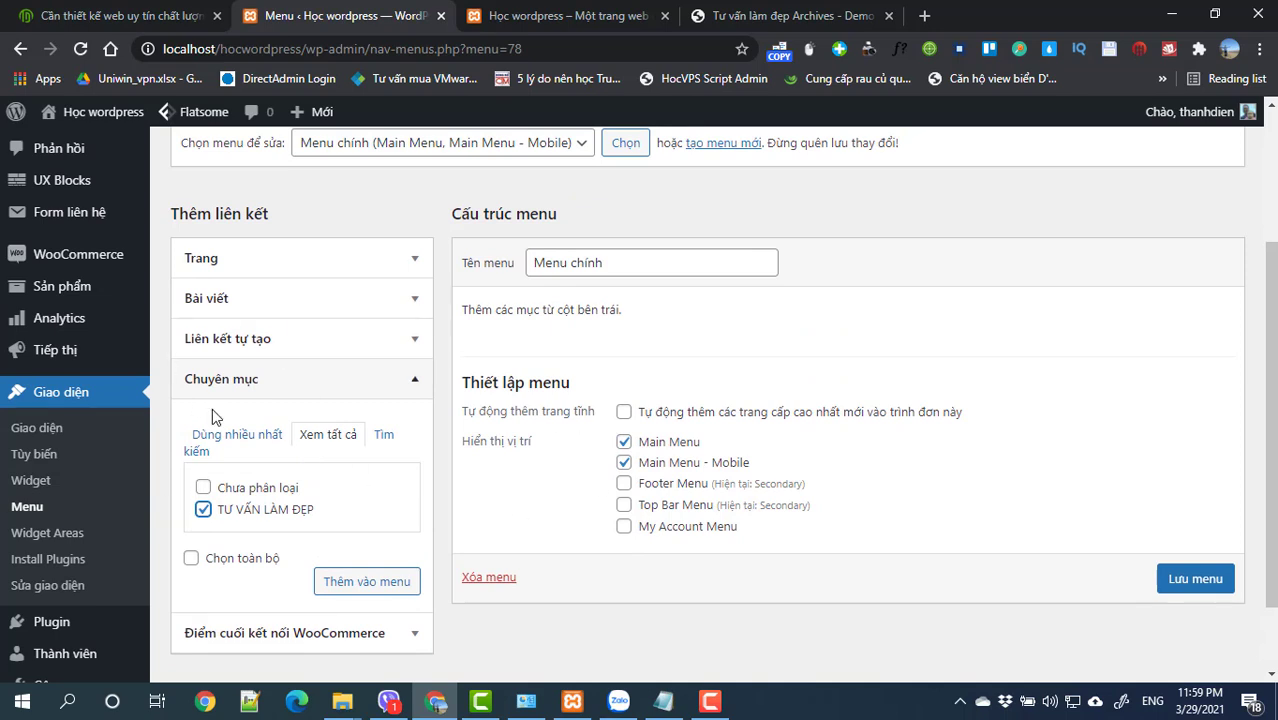
left_click(222, 272)
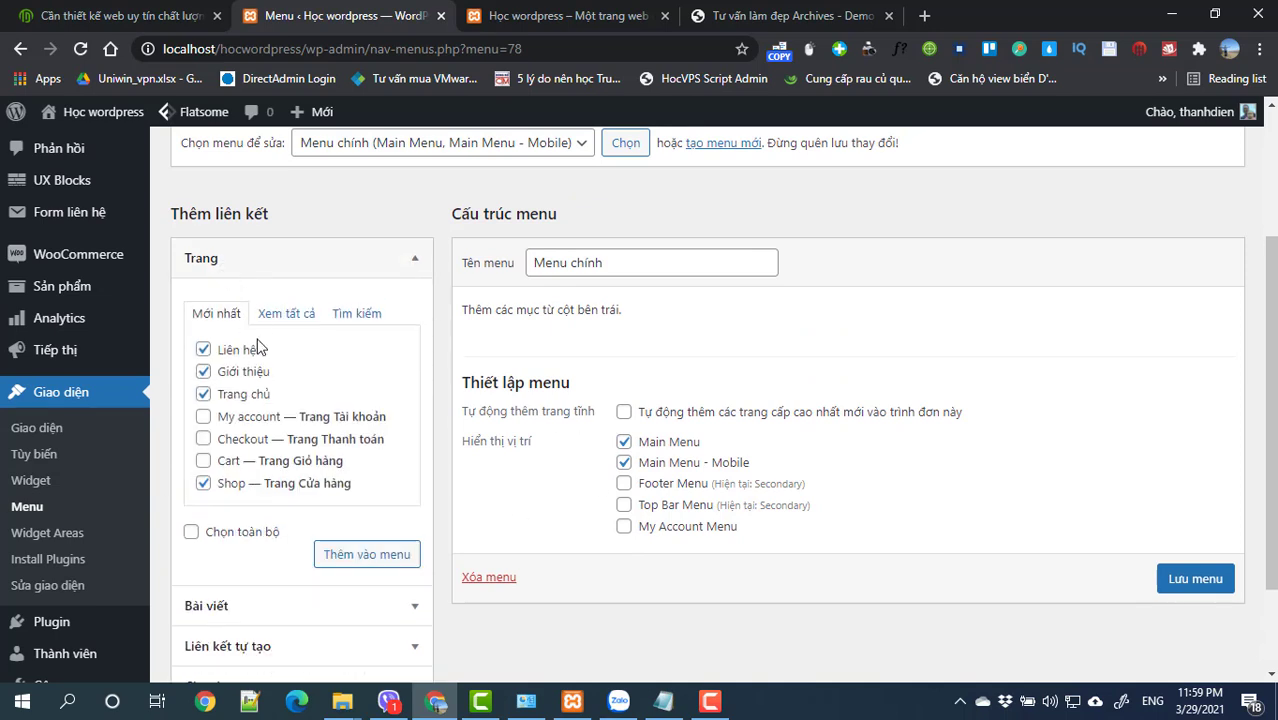
left_click(382, 565)
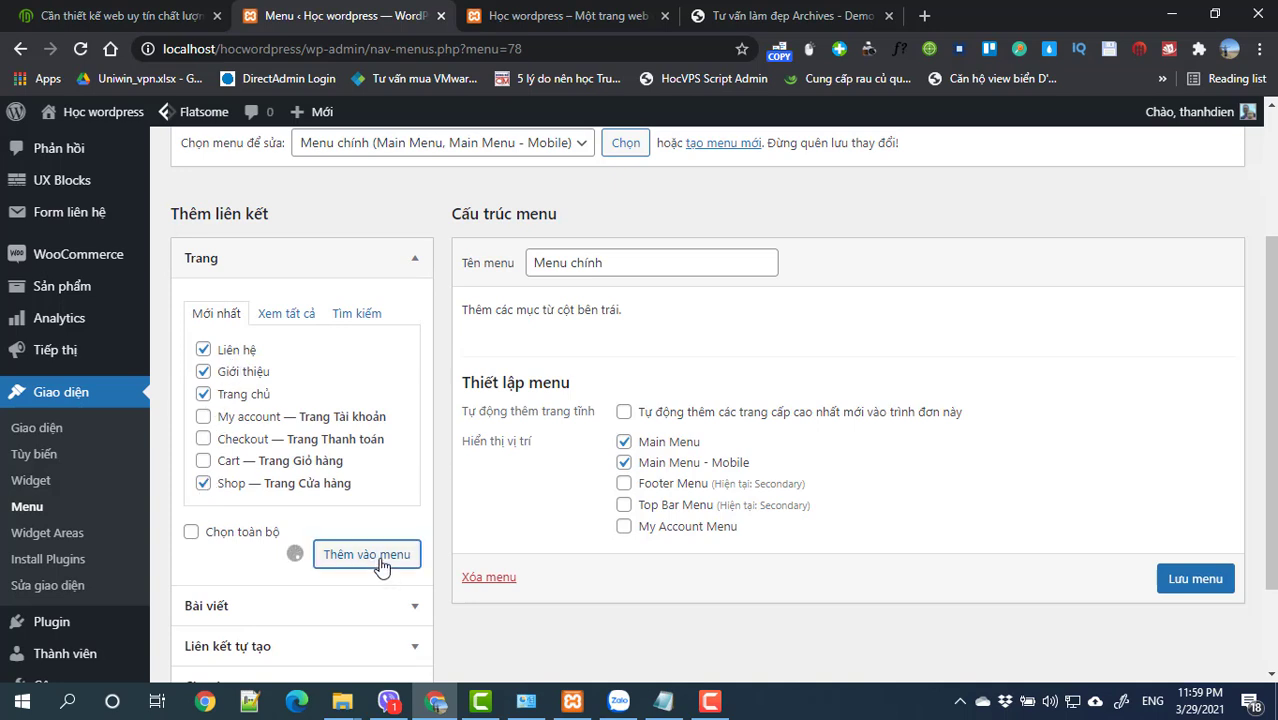
Step: Reorder the menu items as Trang chủ, Giới thiệu, Shop, Liên hệ
scroll(380, 565, "up", 1)
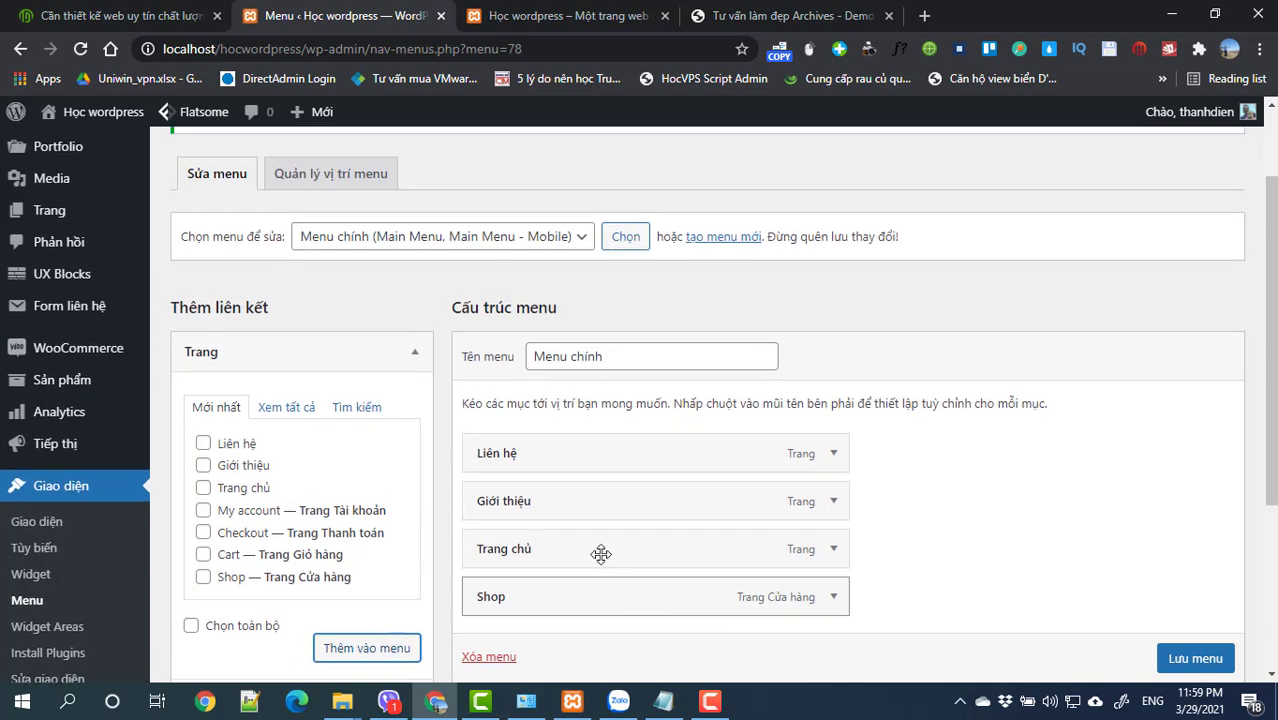
left_click_drag(565, 552, 566, 478)
left_click_drag(551, 553, 578, 500)
left_click_drag(545, 597, 545, 545)
left_click_drag(560, 502, 480, 545)
Step: Add the marked TƯ VẤN LÀM ĐẸP category to the menu between Shop and Liên hệ, and save the menu
scroll(508, 551, "down", 2)
scroll(300, 495, "down", 1)
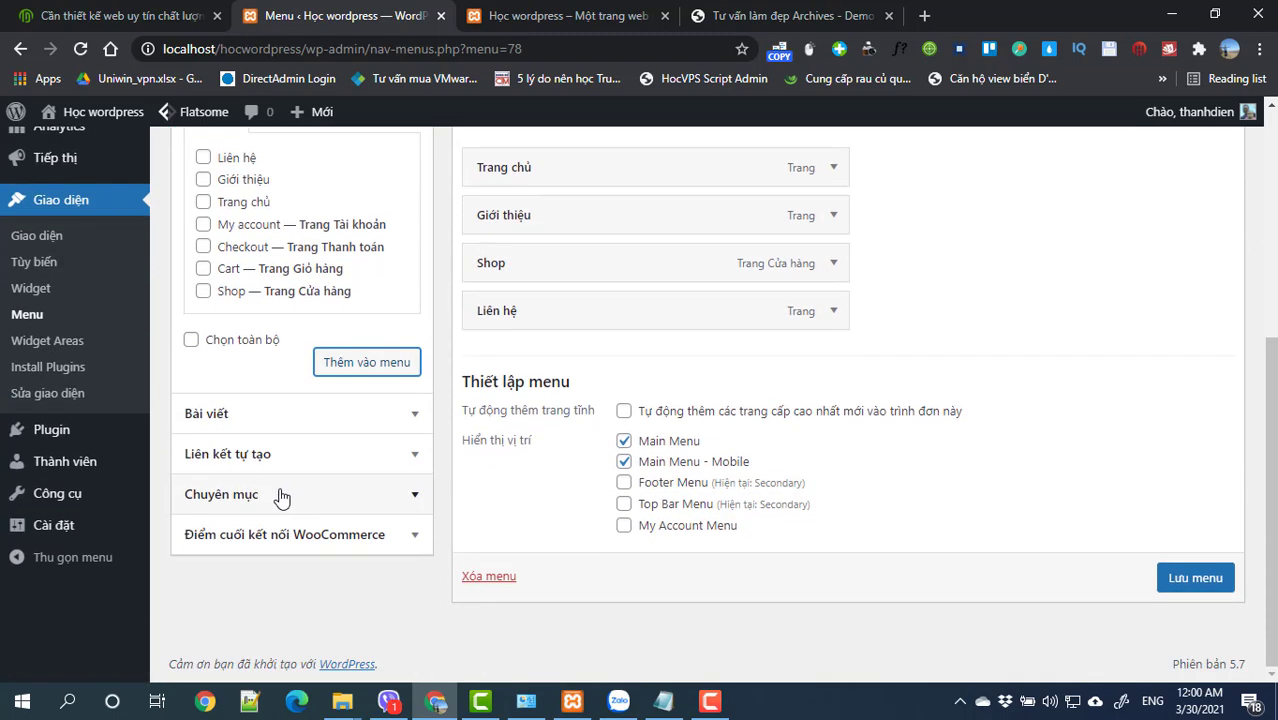
left_click(278, 495)
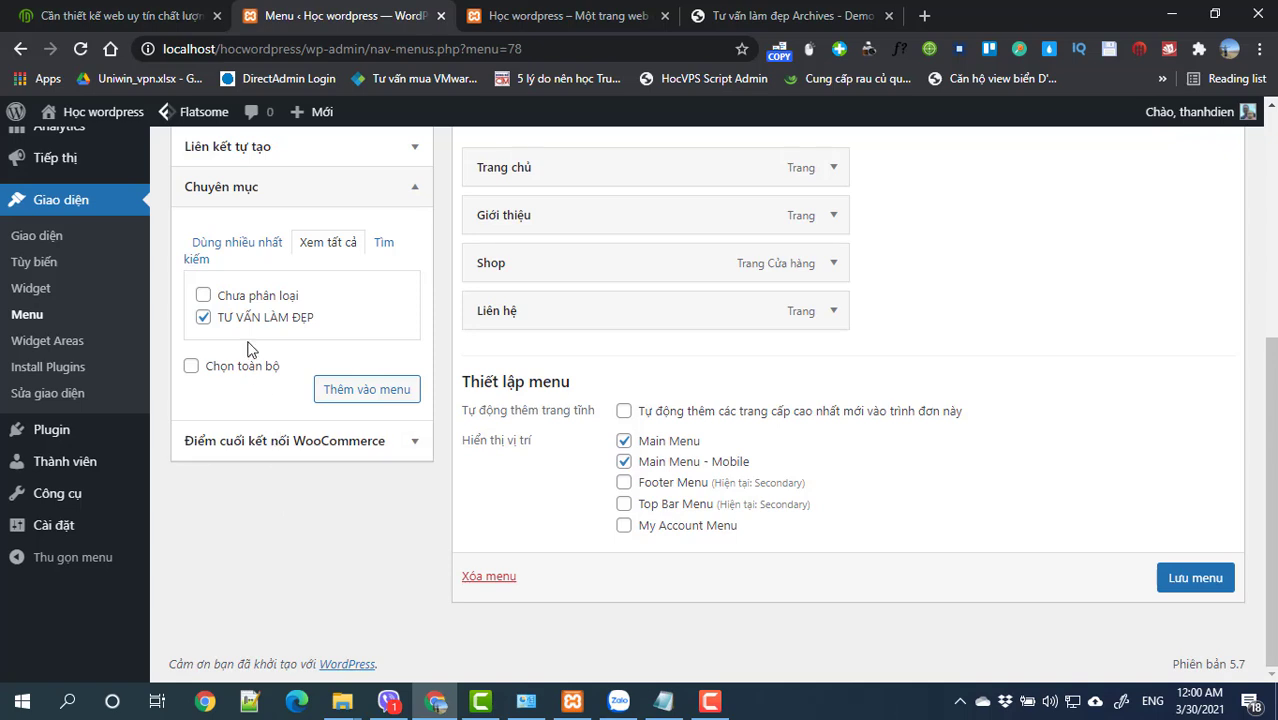
left_click(392, 392)
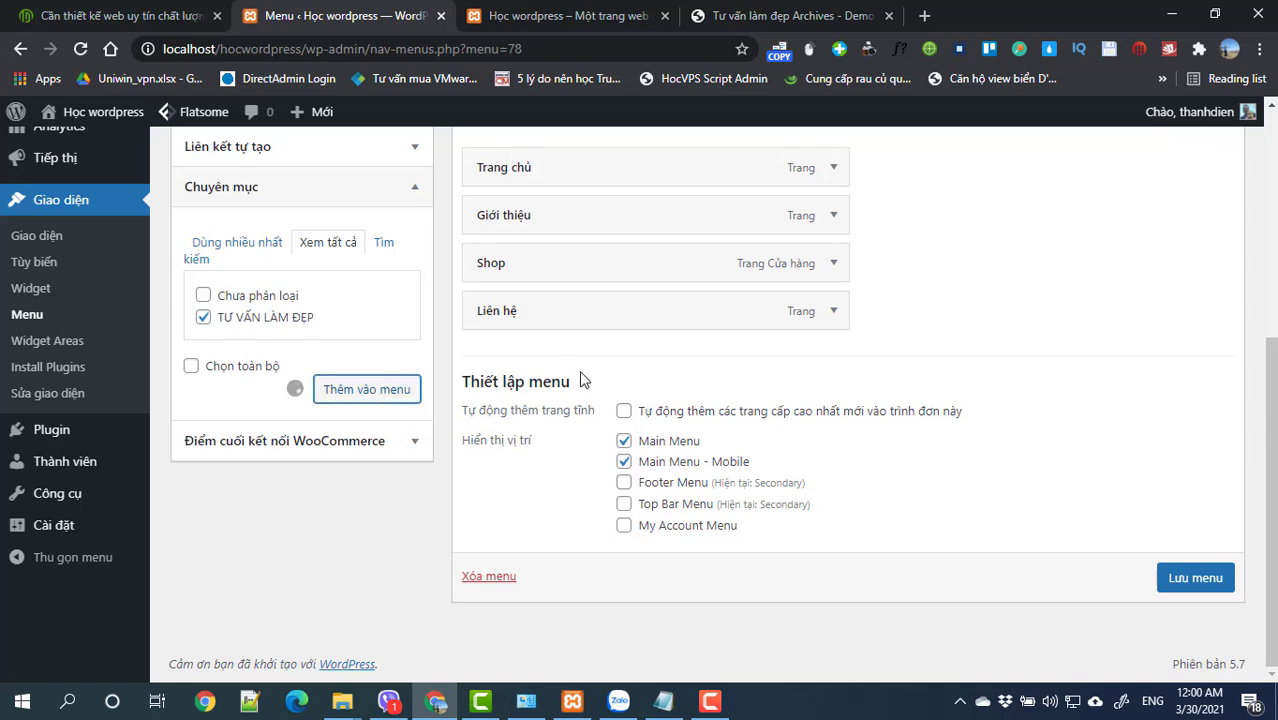
left_click_drag(595, 362, 597, 316)
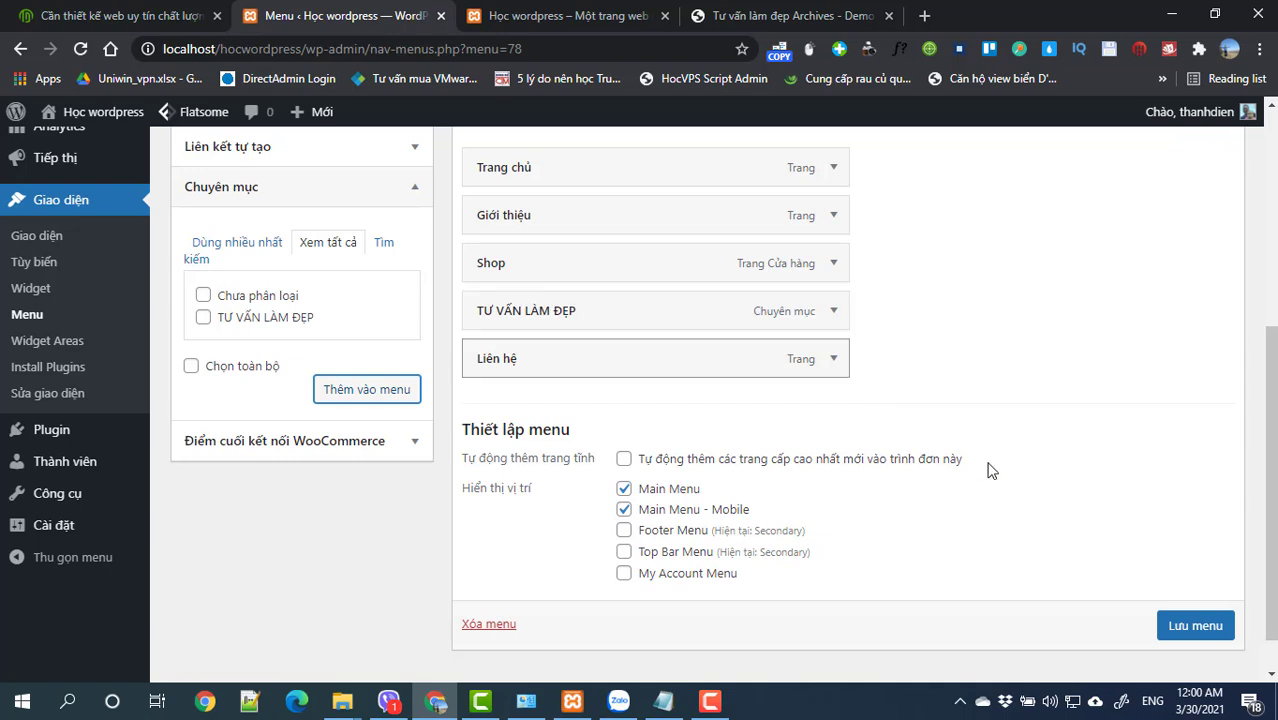
left_click(1192, 610)
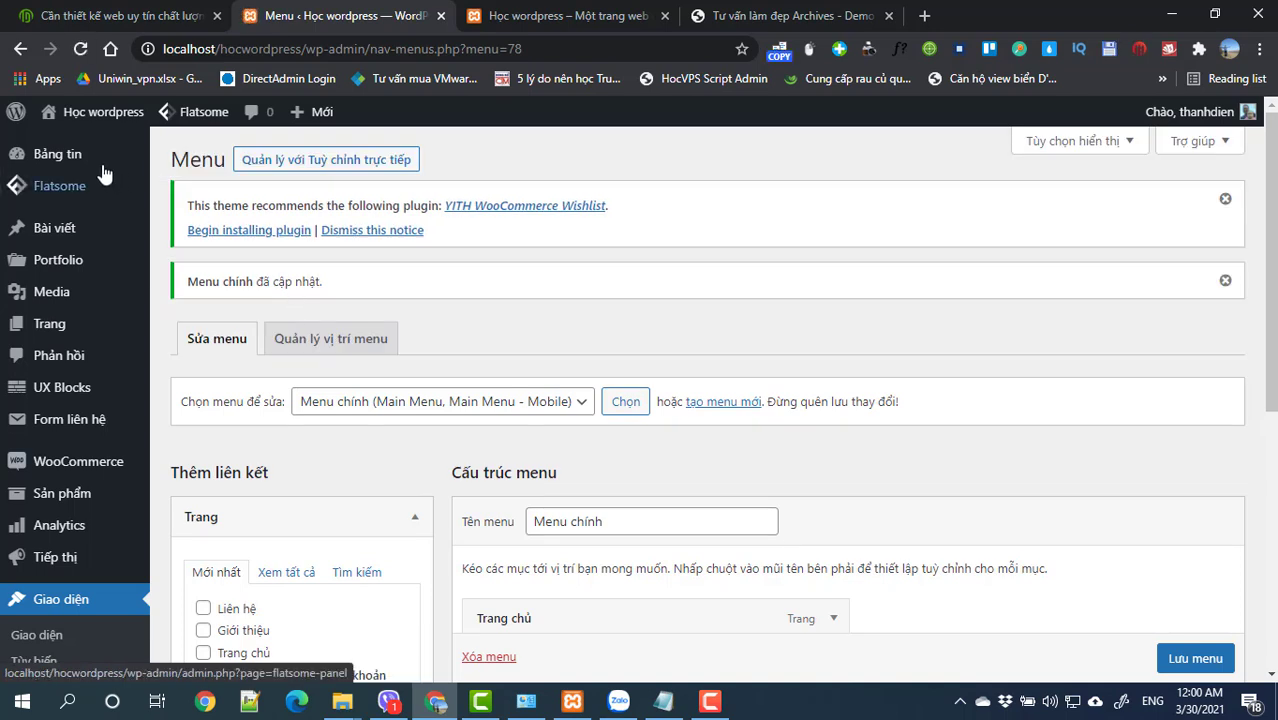
Step: Open the local site's front page in a new tab and check the header menu
right_click(80, 145)
left_click(128, 155)
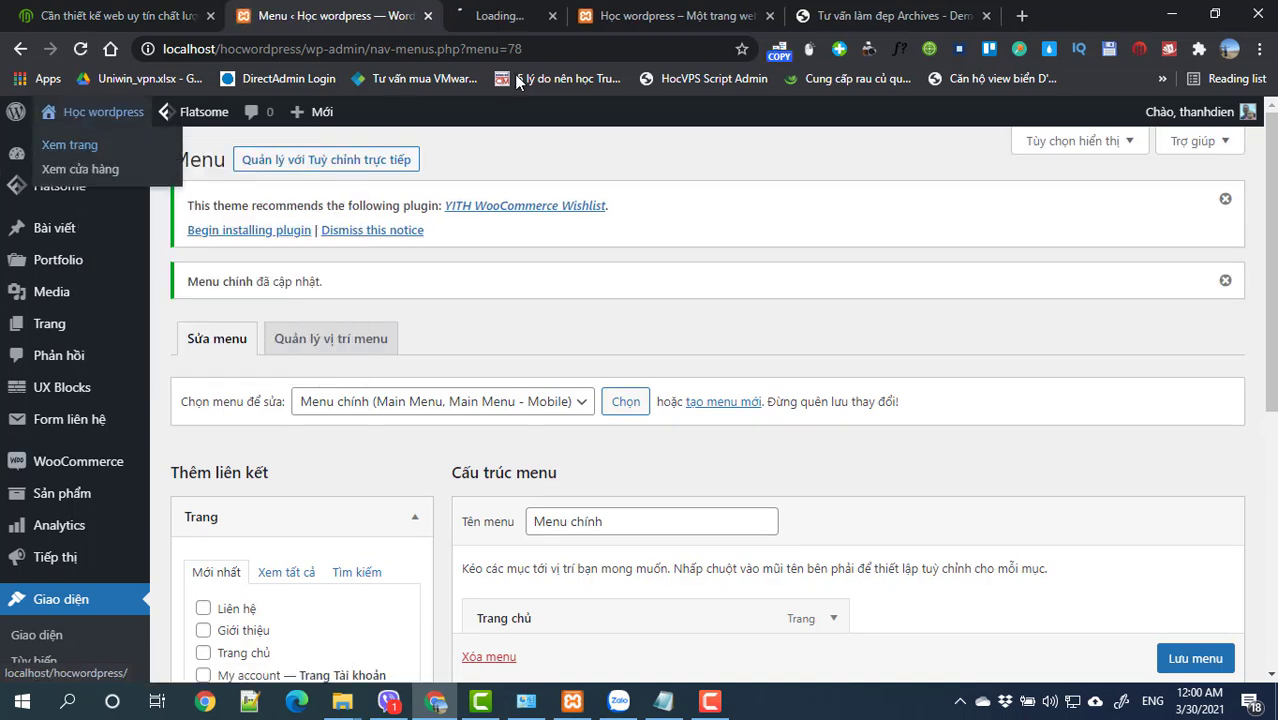
left_click(517, 19)
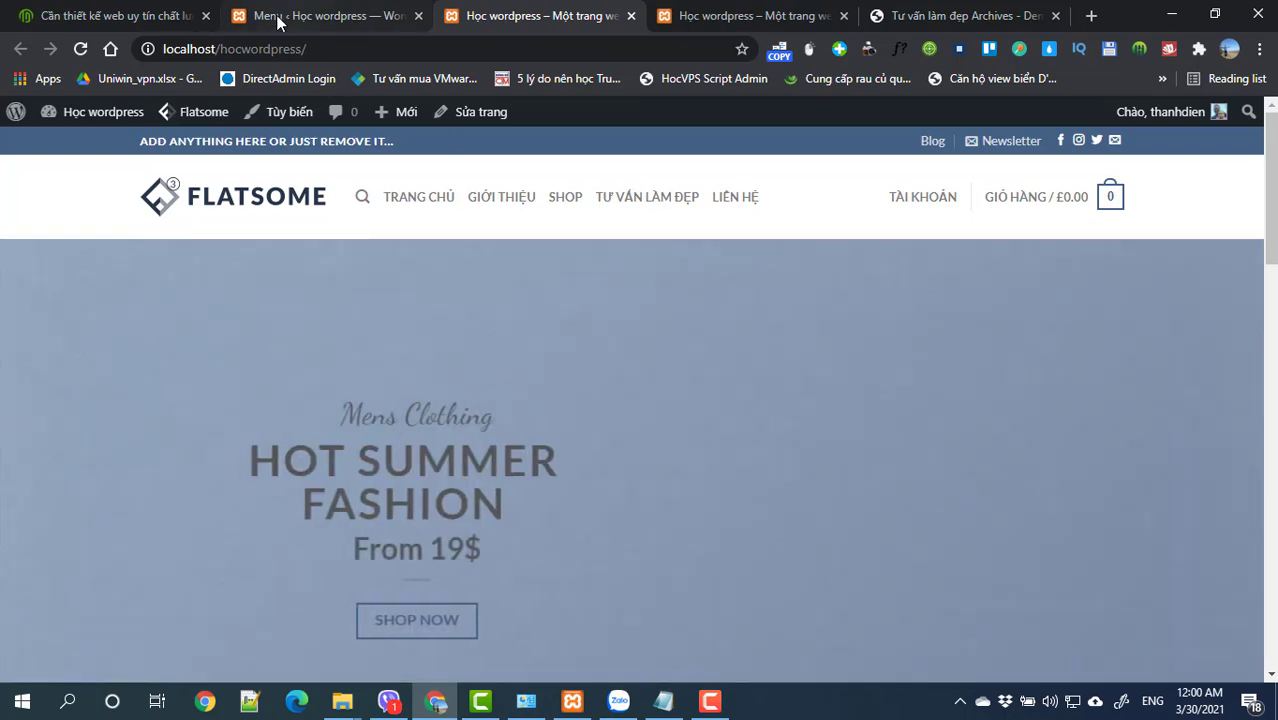
Step: Return to the menu admin page and open the front page in another new tab to recheck its header
left_click(280, 15)
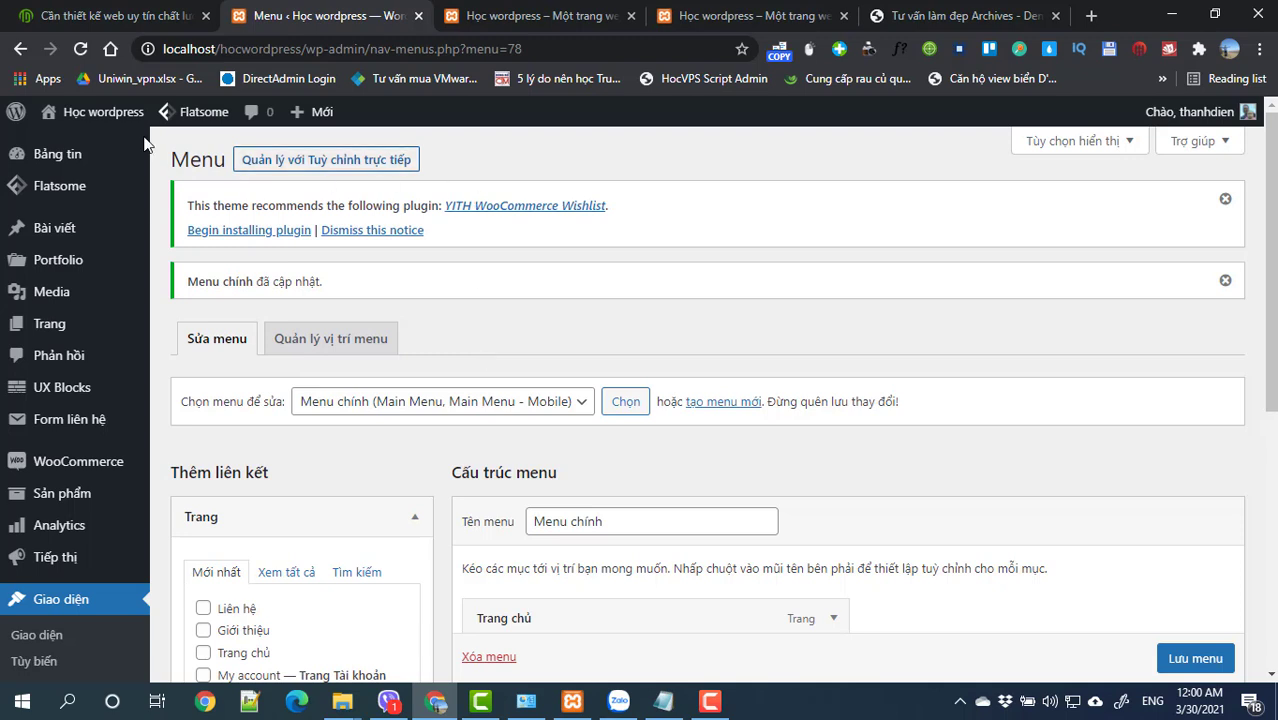
mouse_move(60, 118)
right_click(62, 148)
left_click(103, 156)
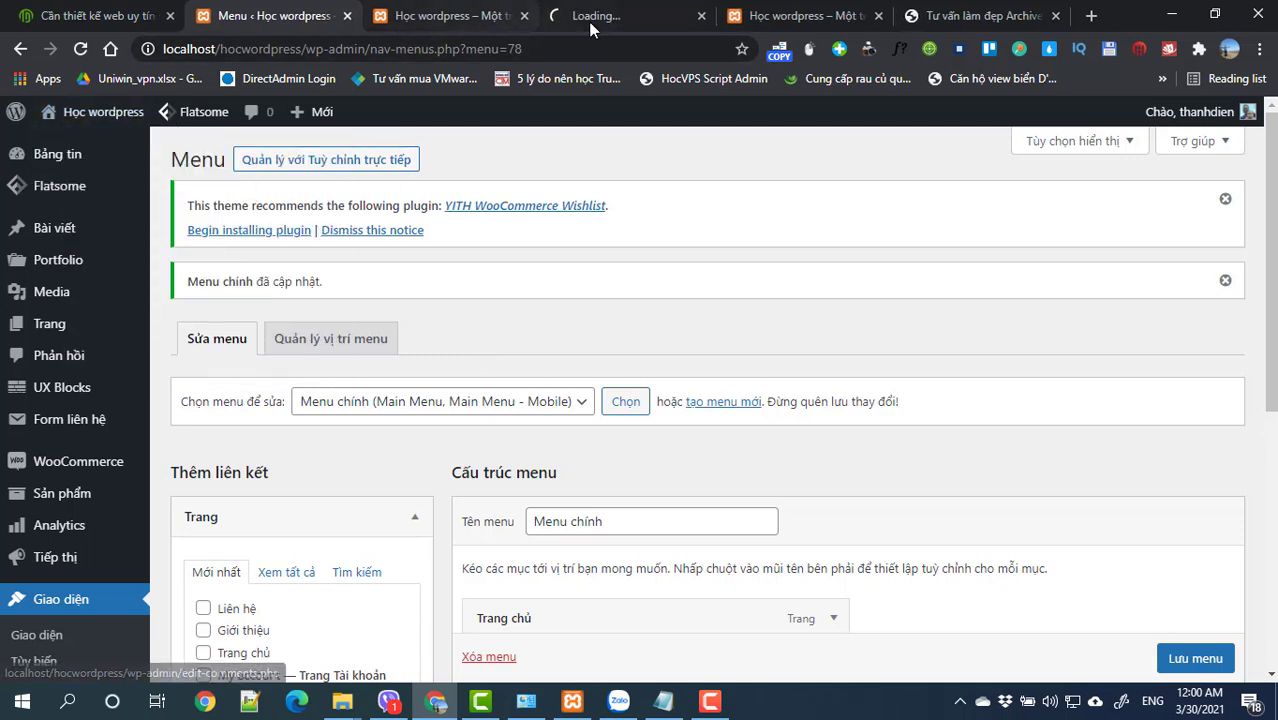
left_click(620, 16)
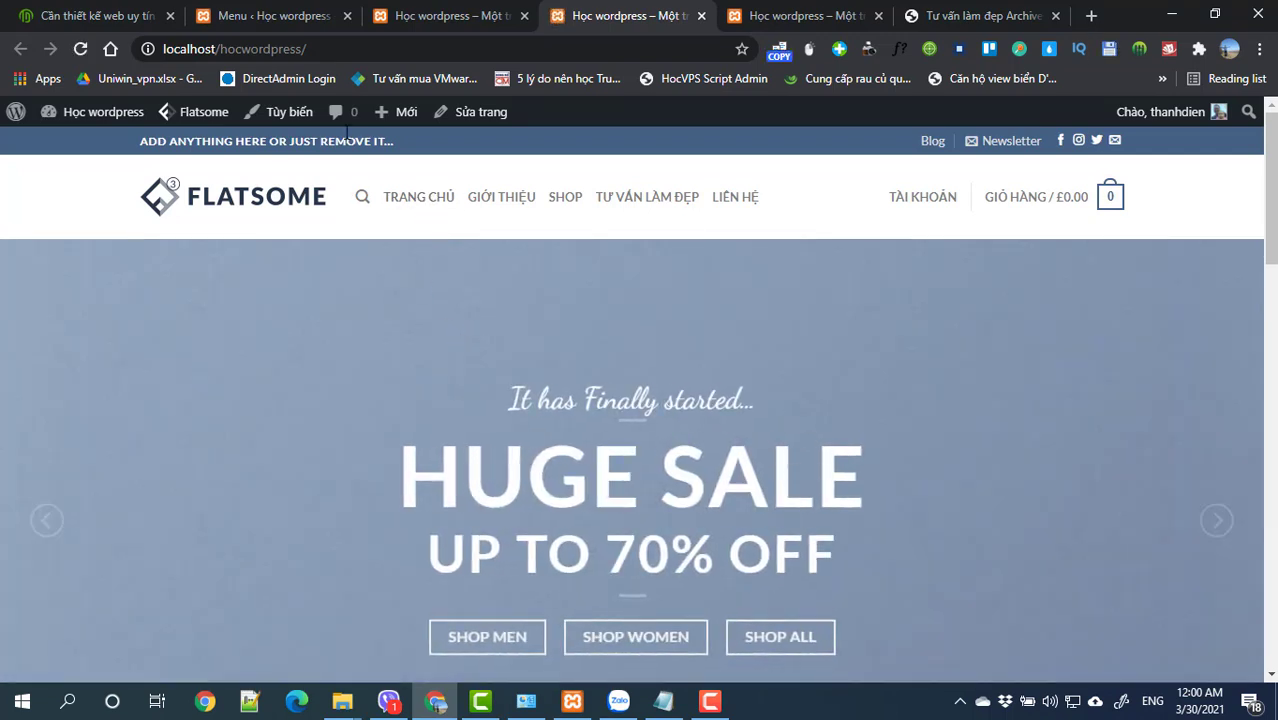
Step: Go back to menu management and review the items and display locations of Menu chính
left_click(277, 17)
mouse_move(110, 462)
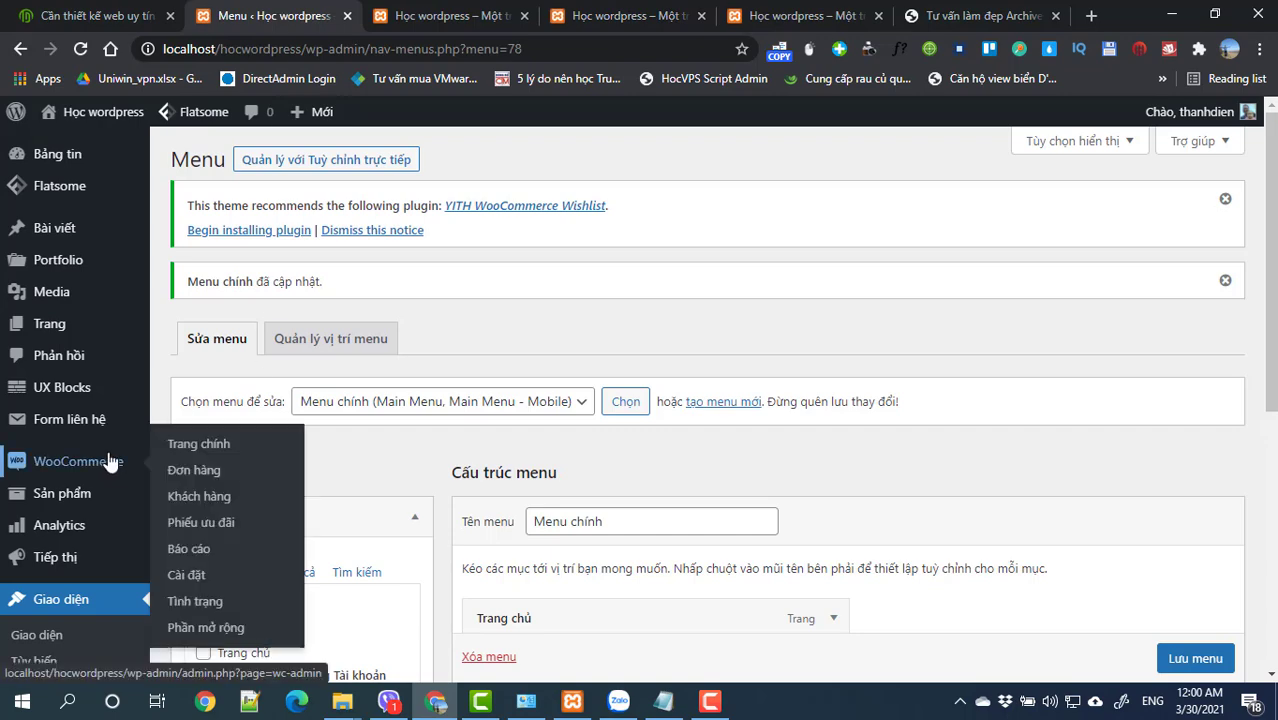
scroll(110, 462, "down", 5)
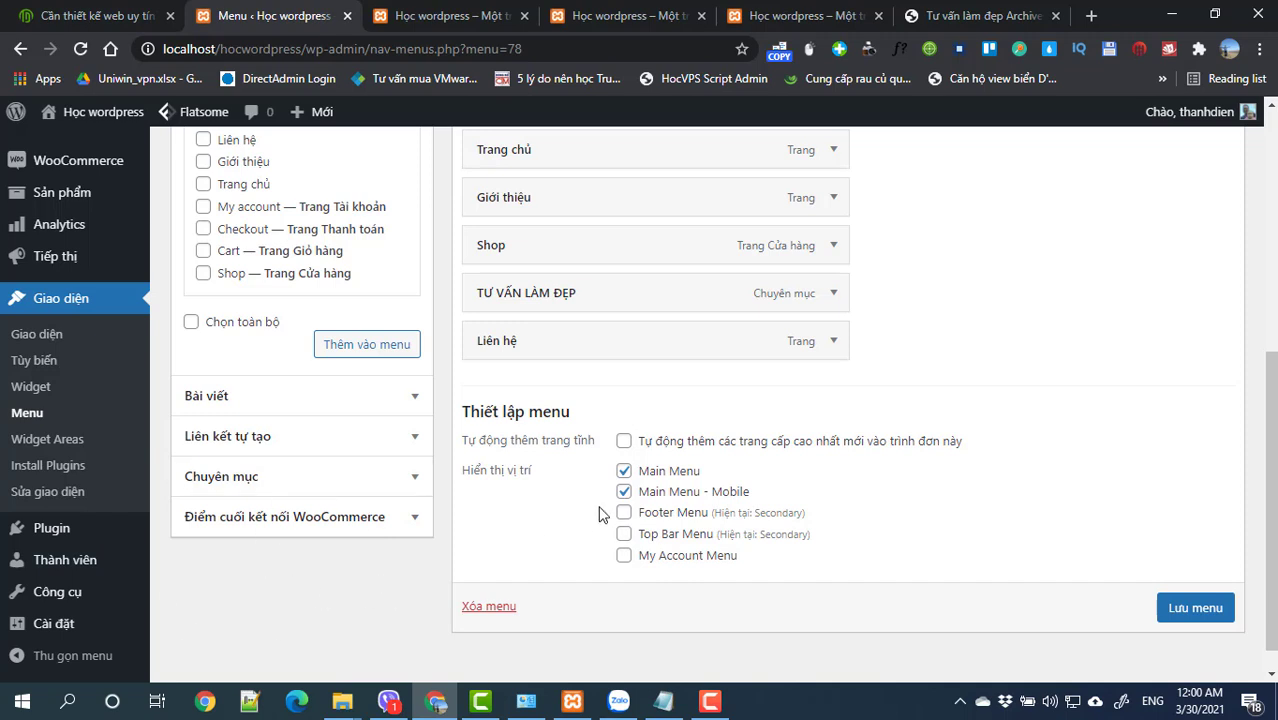
scroll(599, 514, "up", 3)
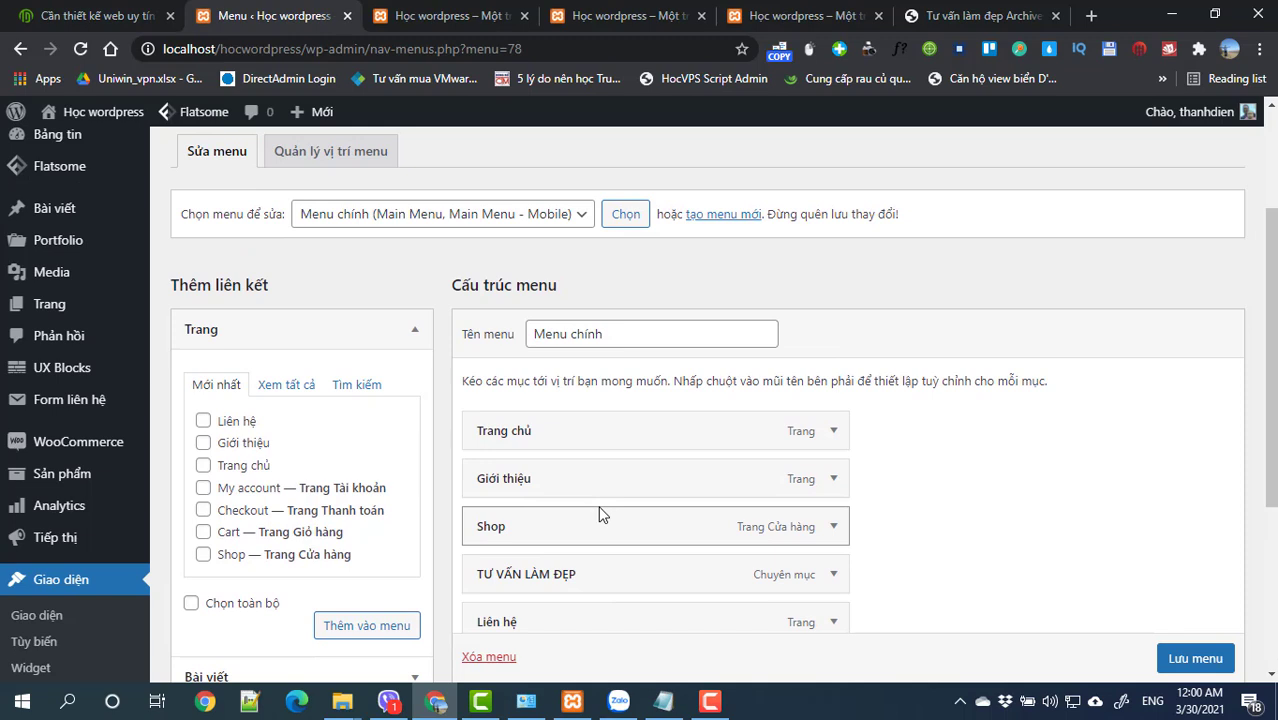